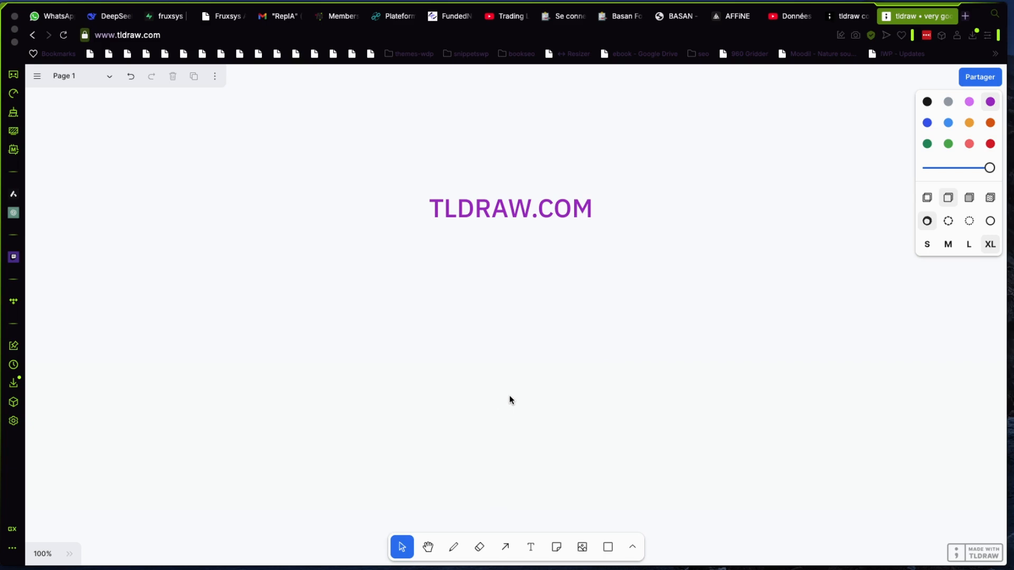
Draw a hexagon below and to the left of the TLDRAW.COM title, with outline size M in light green
click(558, 549)
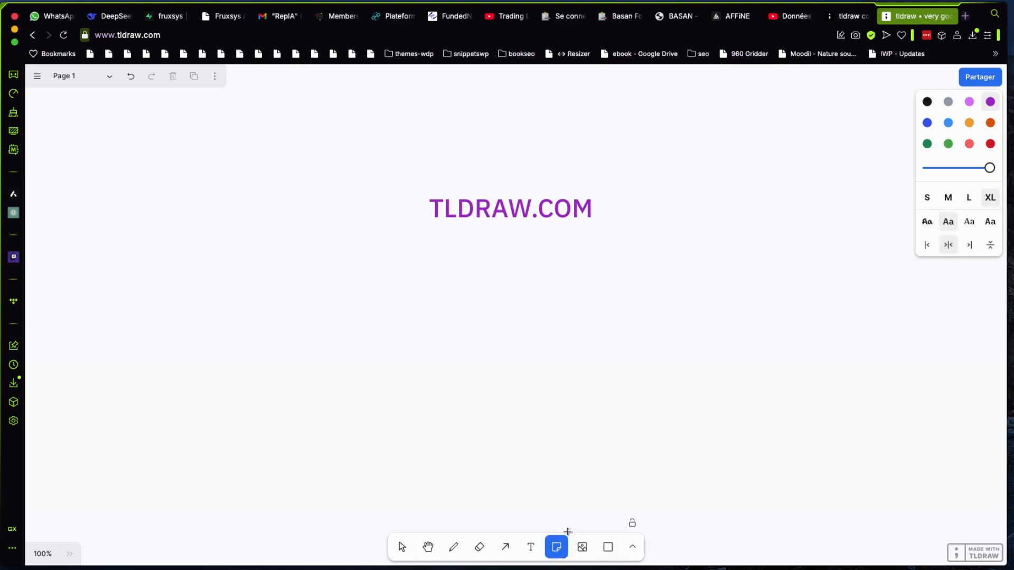
click(608, 549)
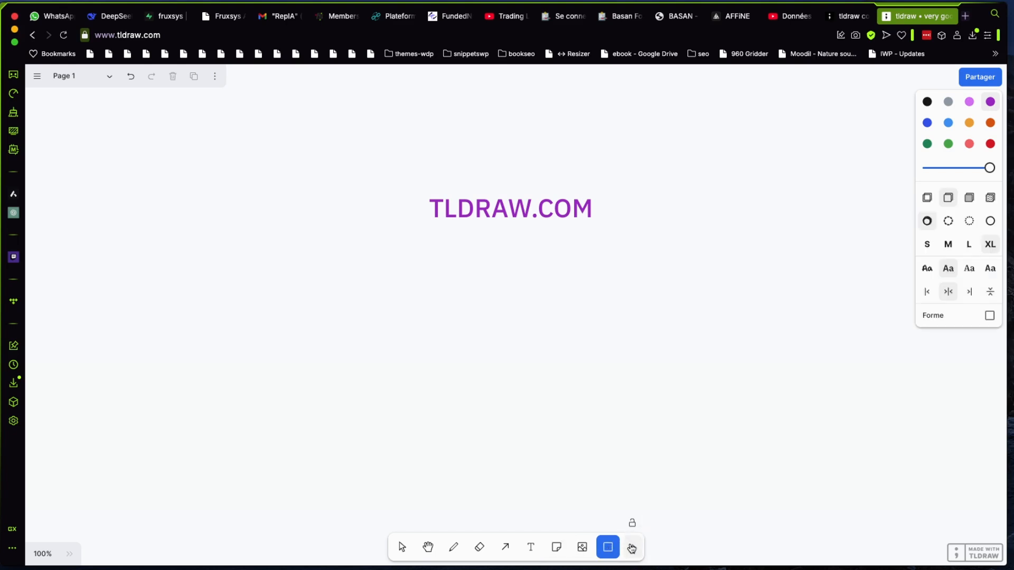
click(632, 546)
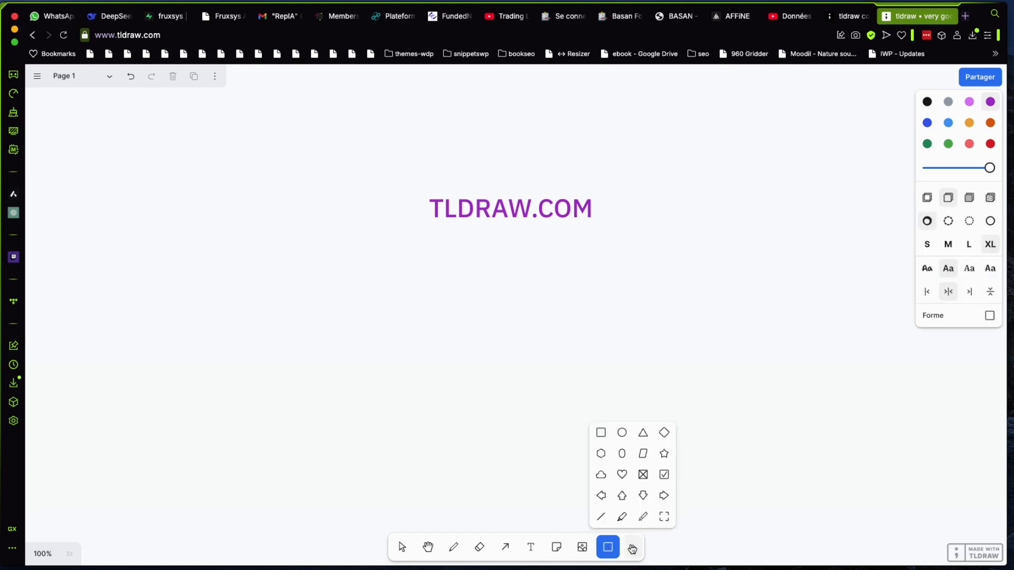
click(601, 454)
mouse_move(230, 267)
mouse_down()
mouse_move(263, 333)
mouse_move(356, 357)
mouse_move(365, 398)
mouse_up()
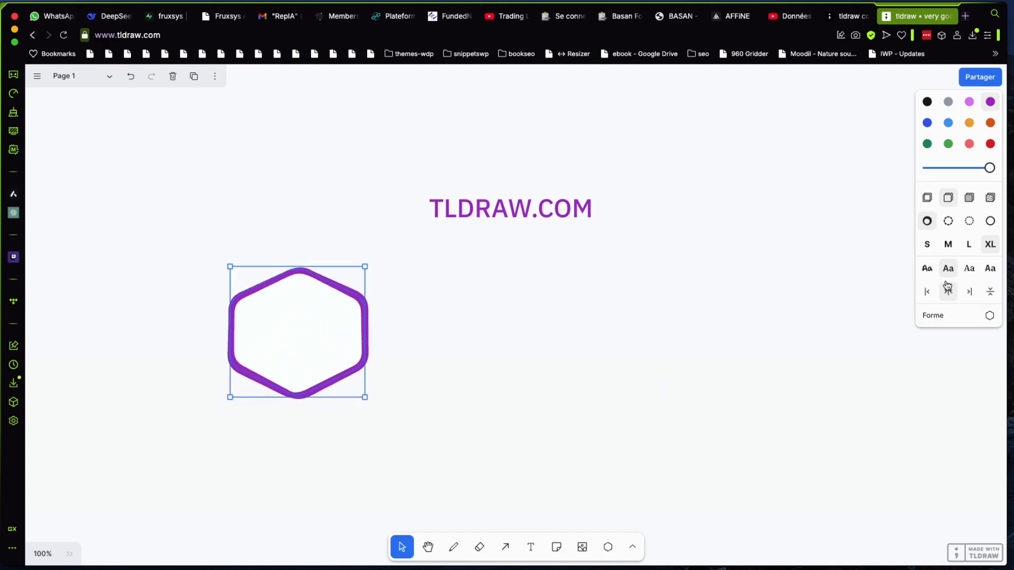
click(948, 245)
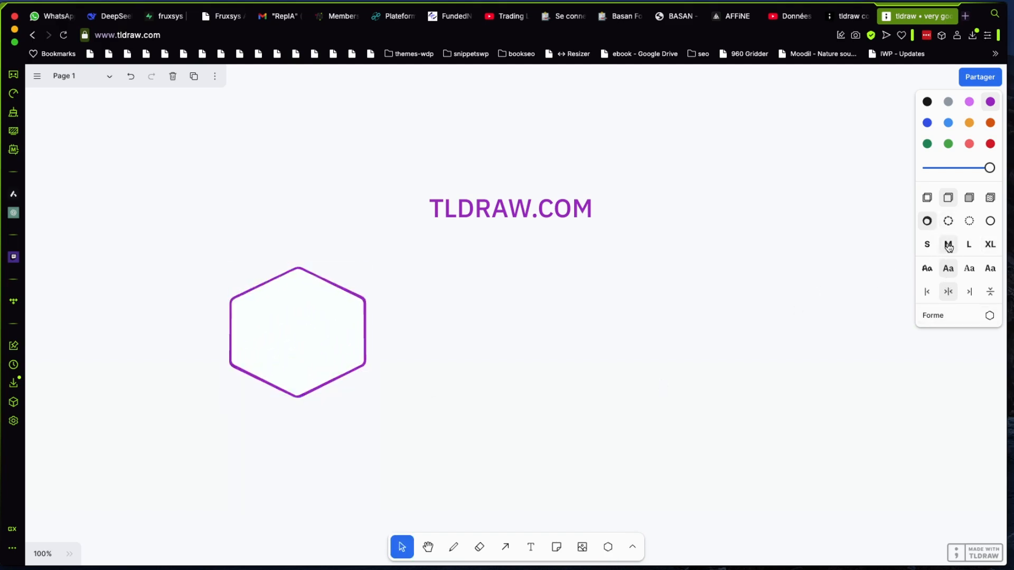
click(948, 143)
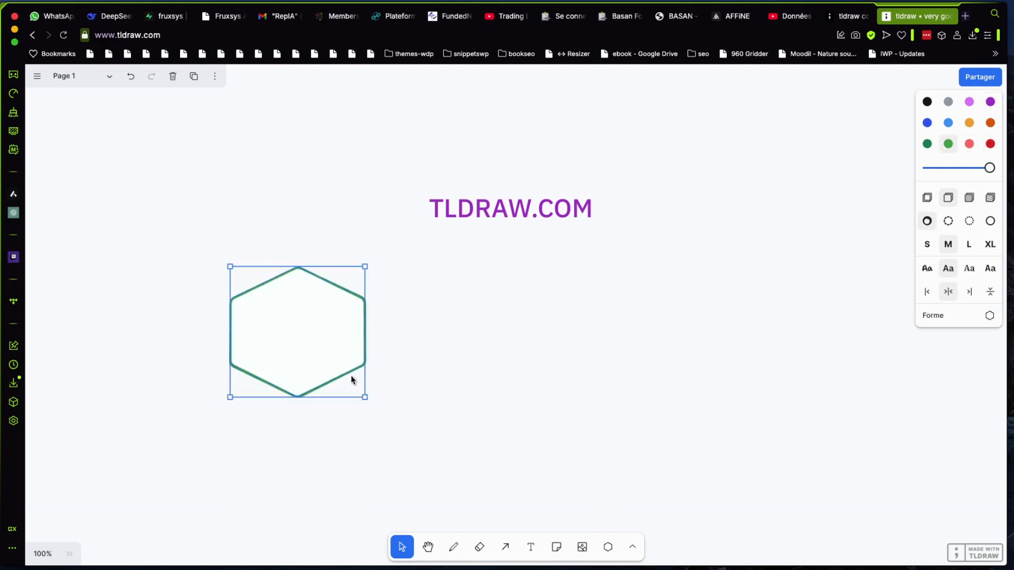
Add the text LIEN 1 inside the green hexagon and widen its text box so it fits on one line
click(531, 547)
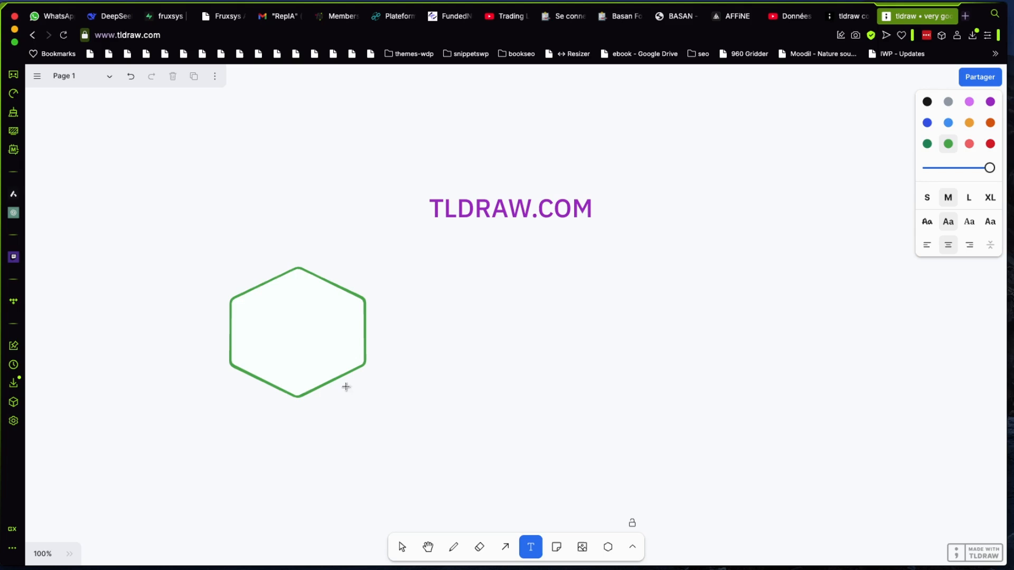
click(264, 324)
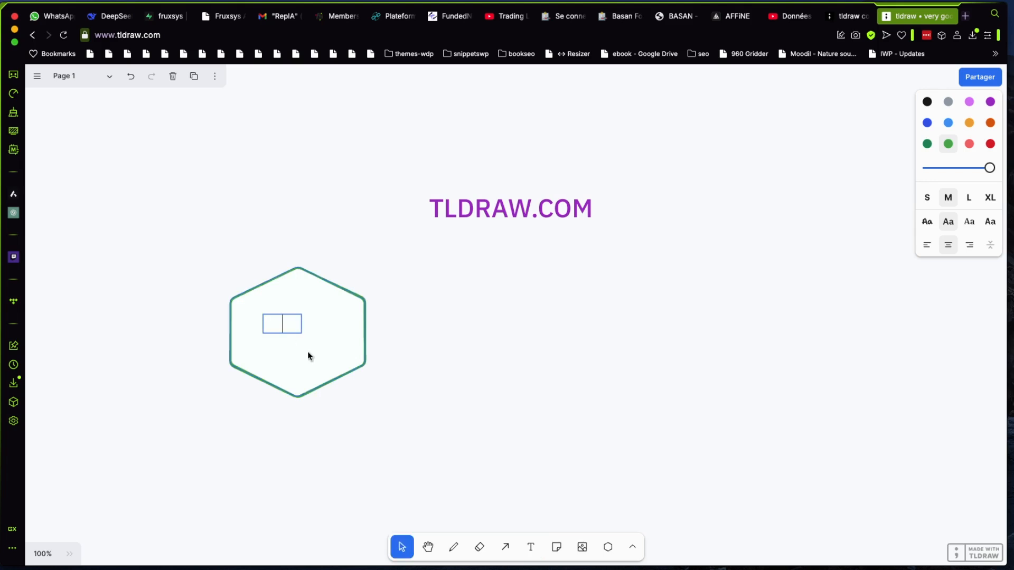
text(LIEN)
key(Return)
text(1)
click(299, 366)
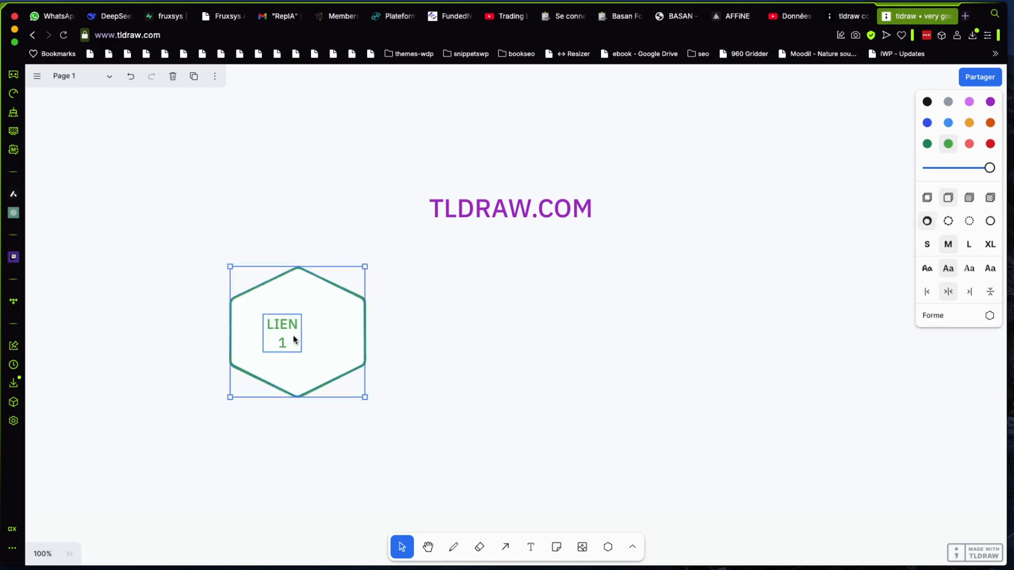
click(294, 340)
drag(299, 334, 323, 333)
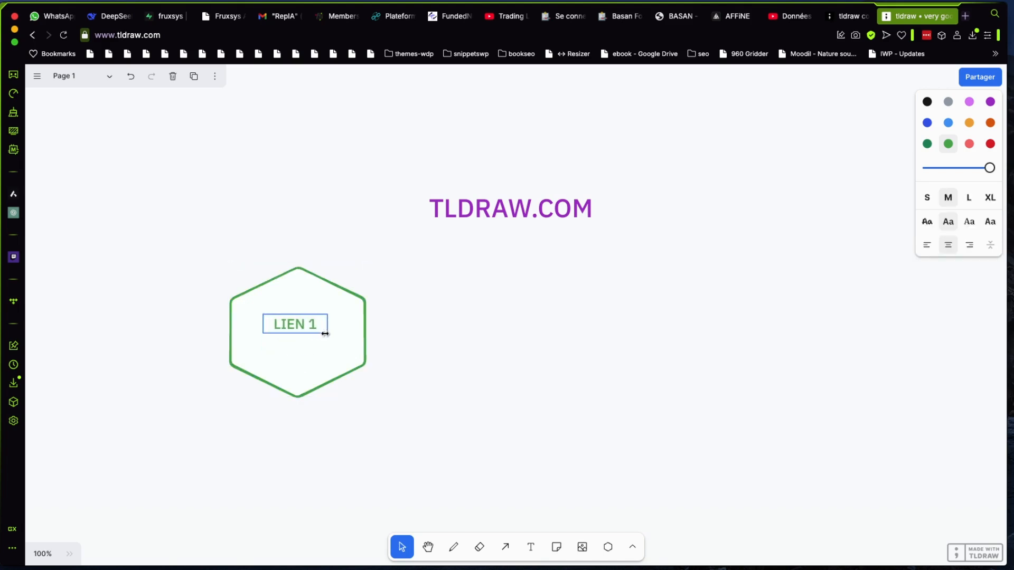
click(436, 375)
Duplicate the green hexagon without its label, place the copy to its right, and colour it red
click(361, 353)
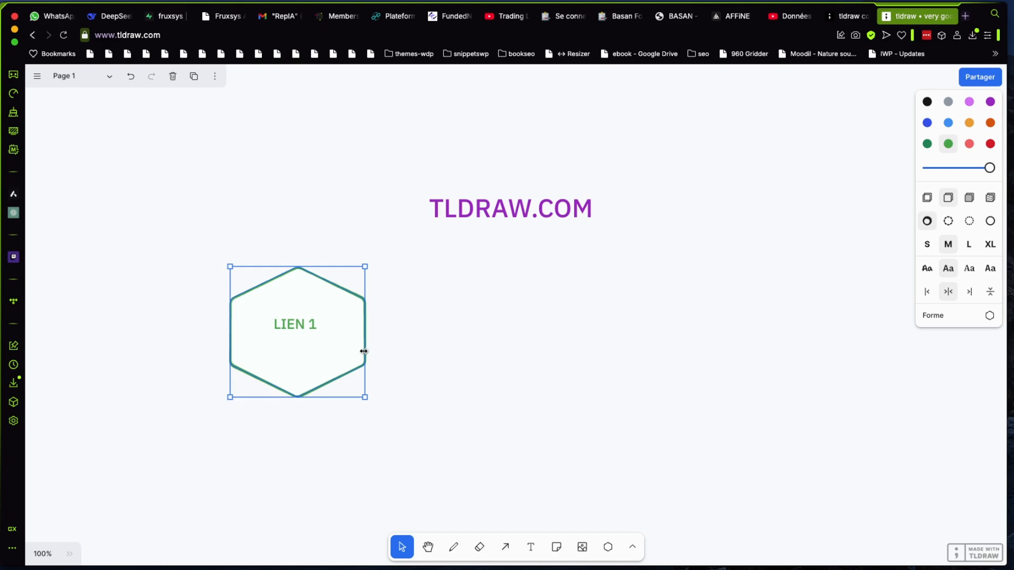
key(super+v)
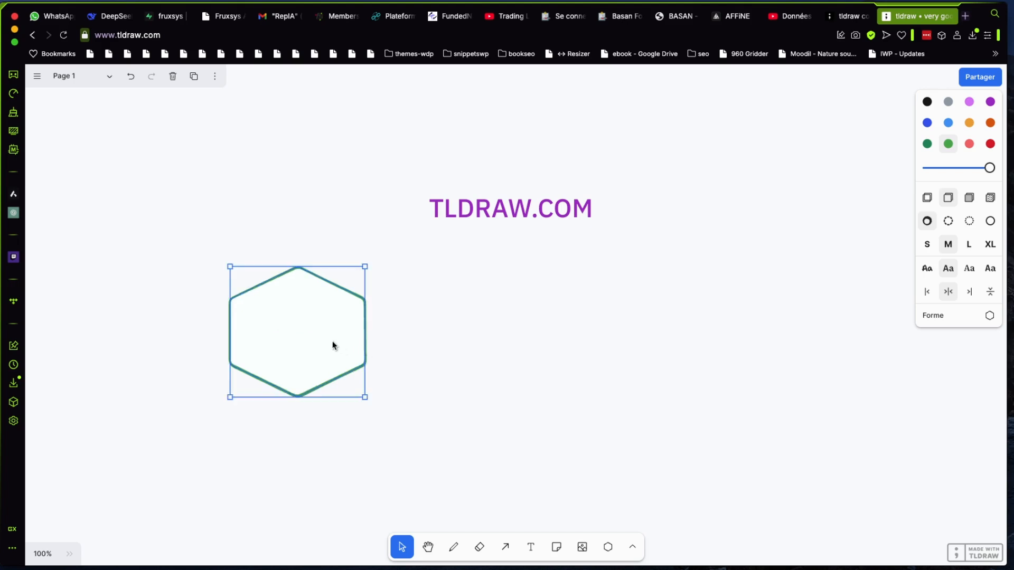
drag(333, 346, 517, 344)
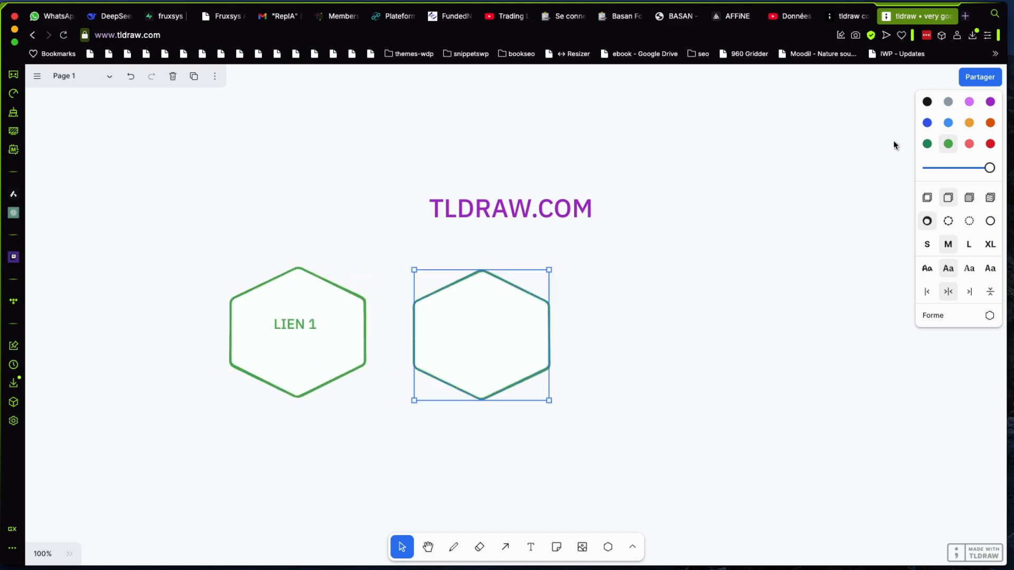
click(990, 143)
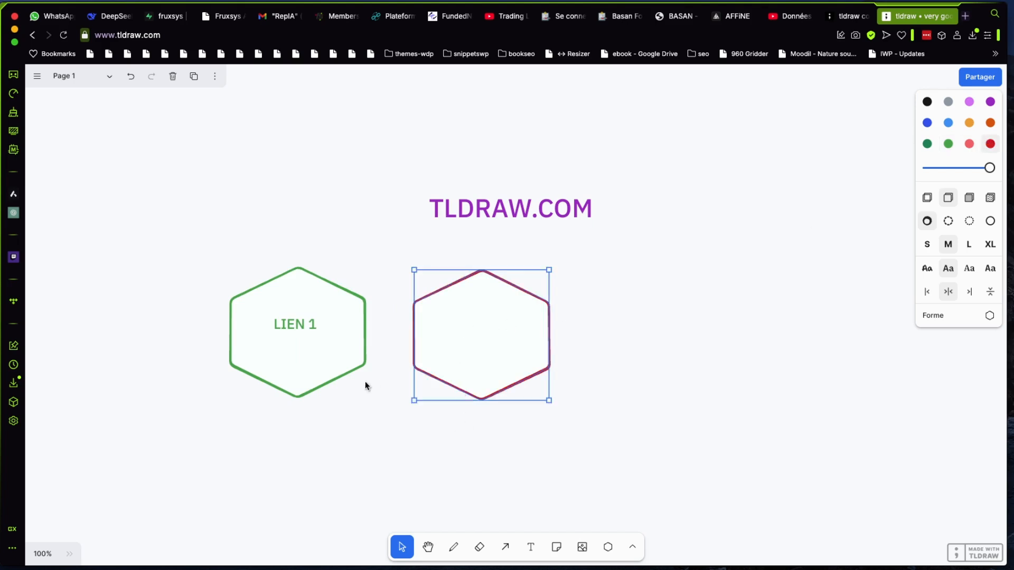
Copy the LIEN 1 label into the centre of the red hexagon and colour the copy red
click(302, 334)
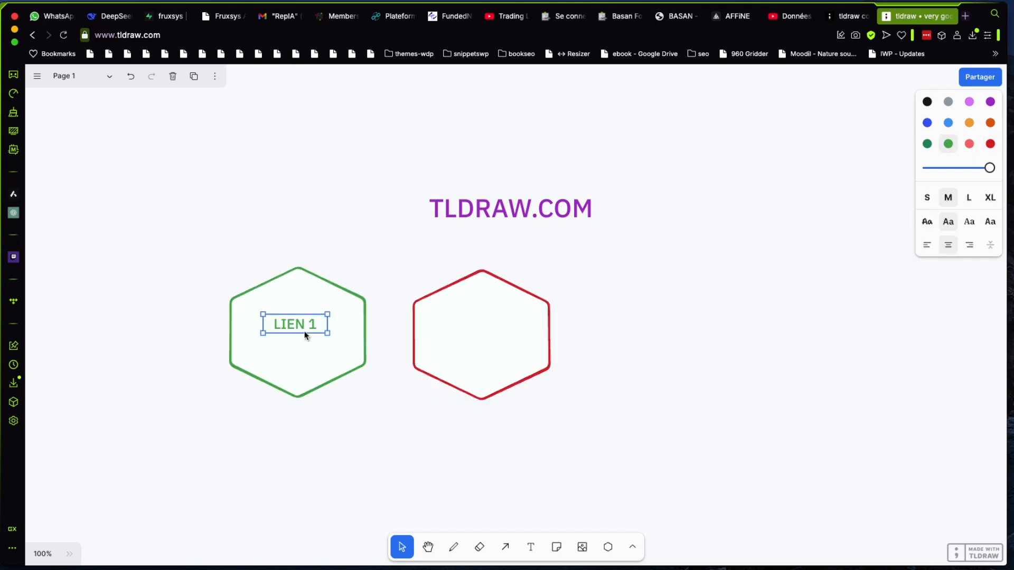
drag(306, 333, 486, 335)
click(990, 144)
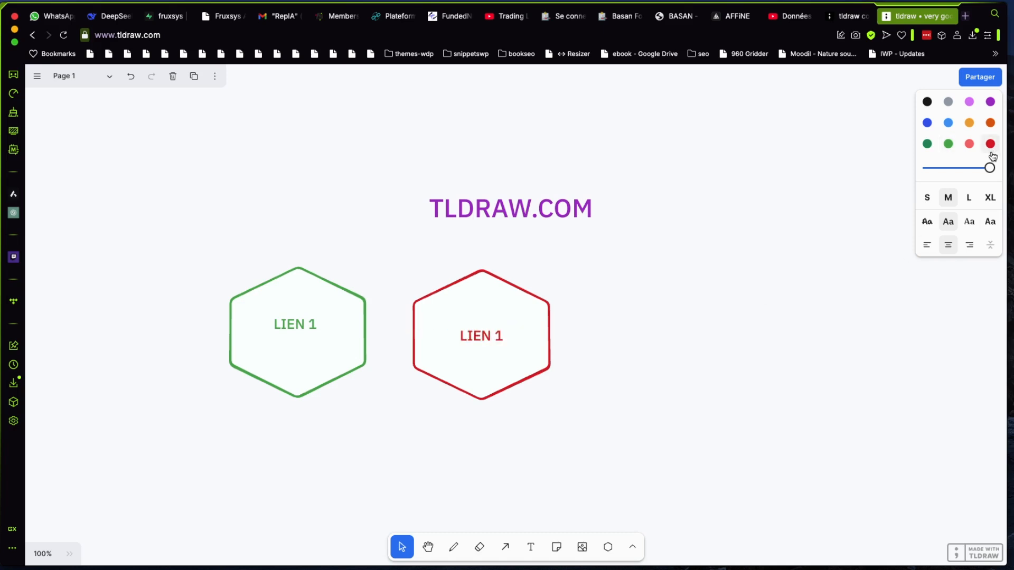
click(680, 347)
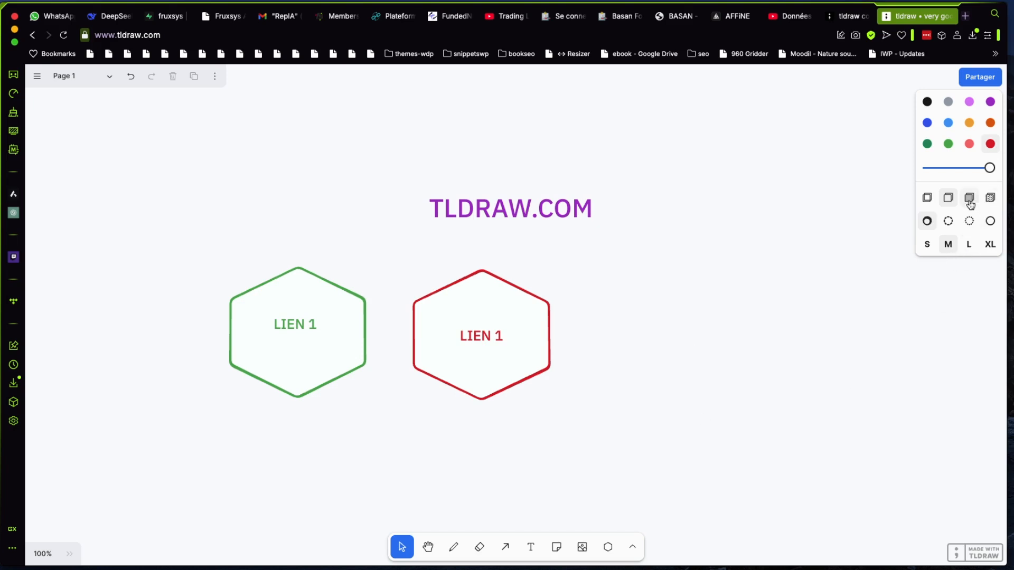
Give the red hexagon a hatched pattern fill
click(548, 350)
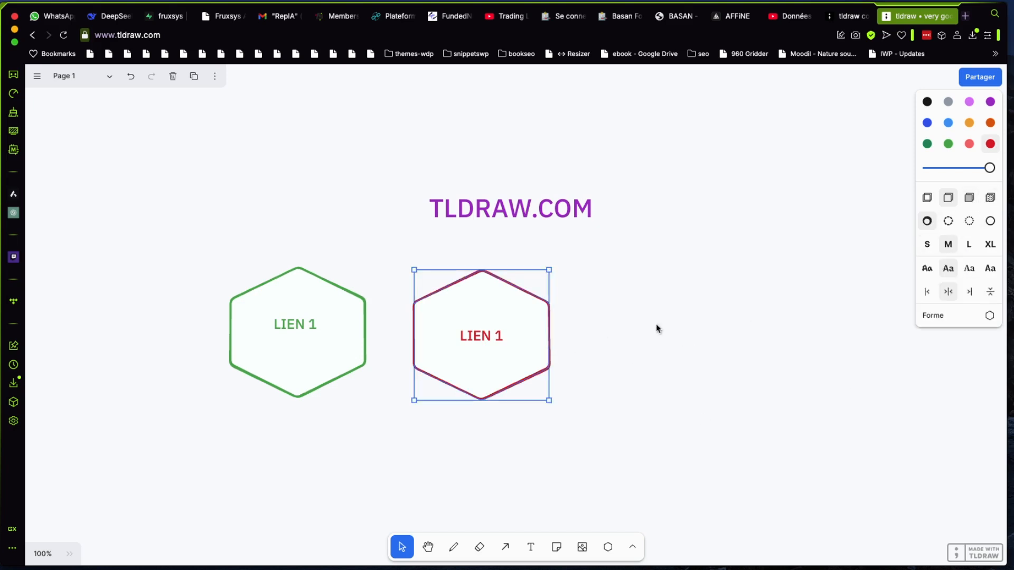
click(971, 198)
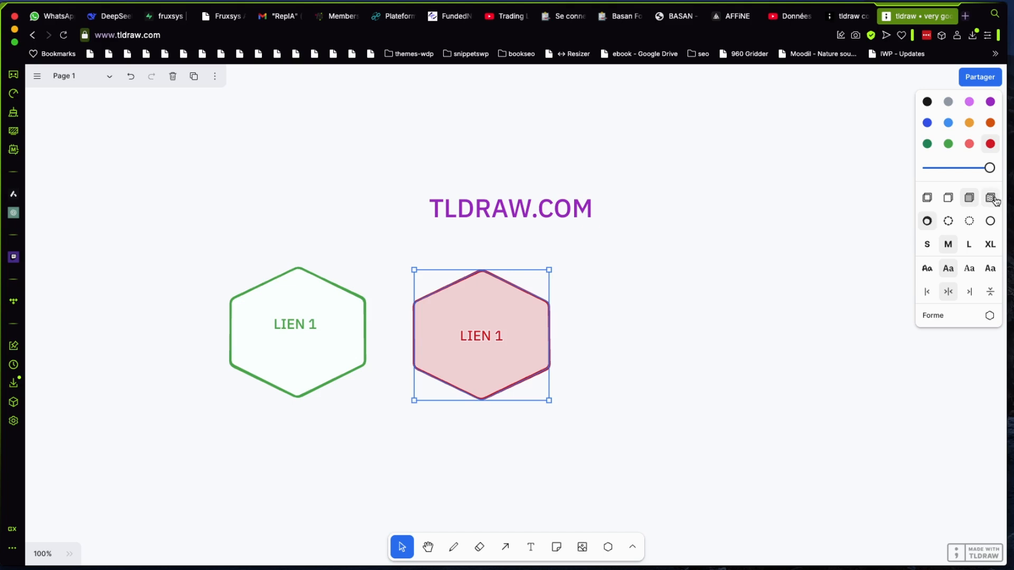
click(990, 199)
Give the green hexagon a solid light tint fill
click(316, 358)
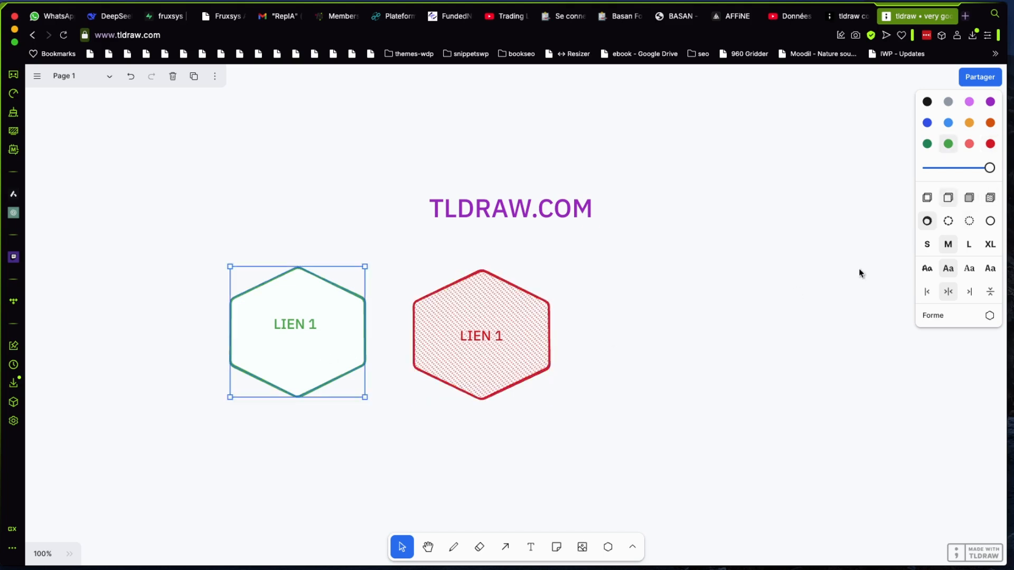
click(928, 200)
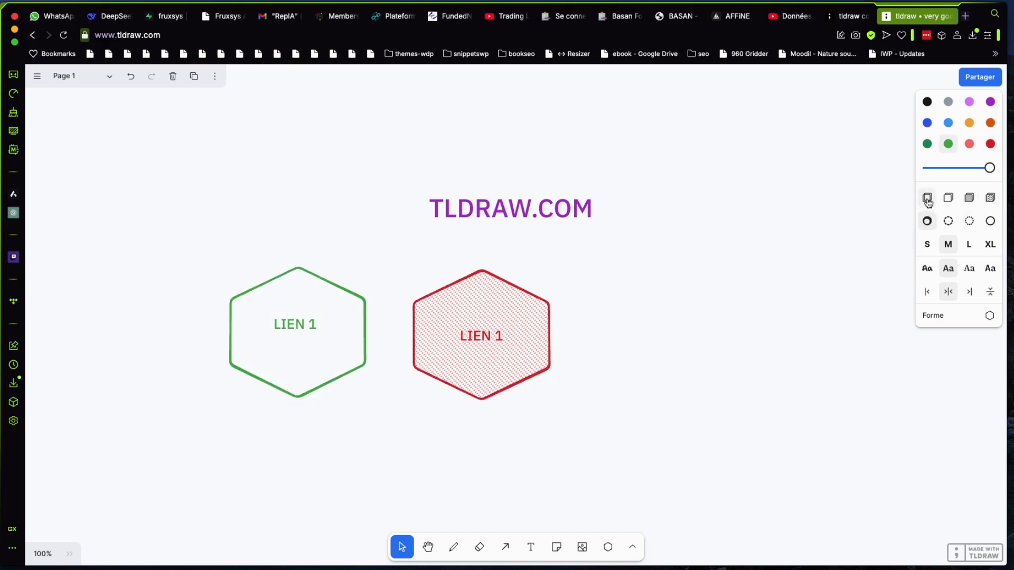
click(970, 198)
click(502, 435)
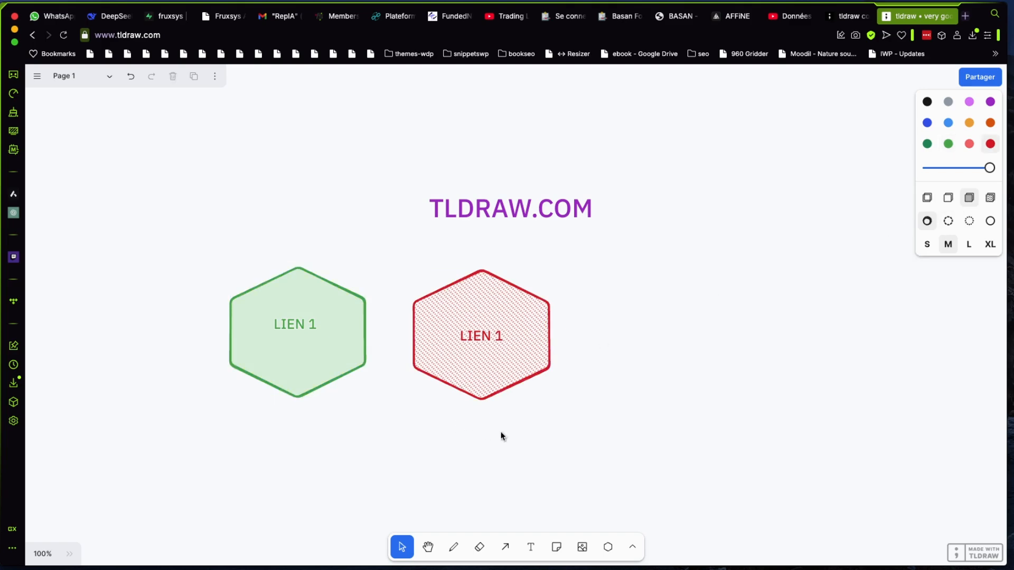
Duplicate the hatched red hexagon to its right and colour the copy light orange
click(501, 382)
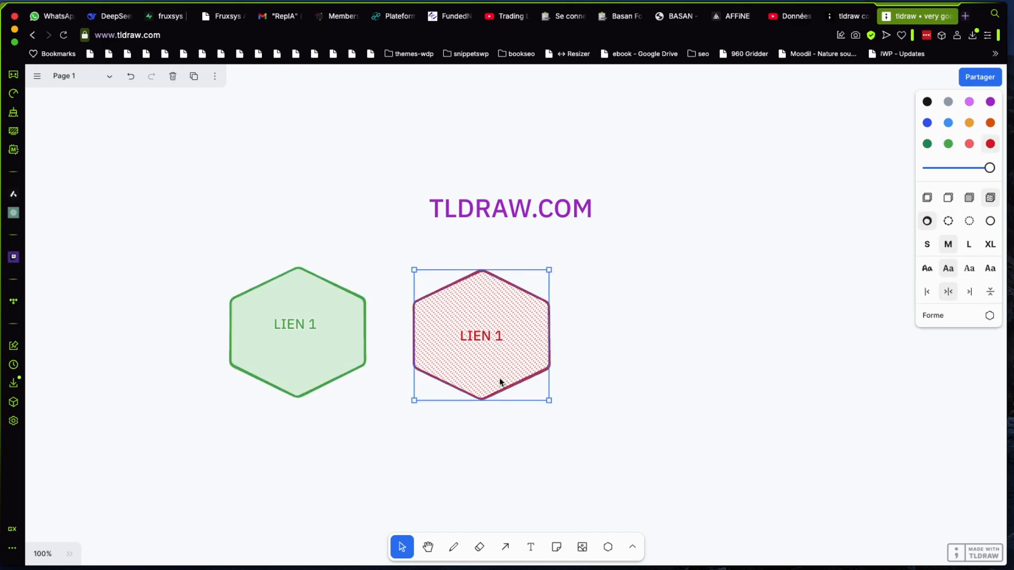
drag(489, 370, 677, 371)
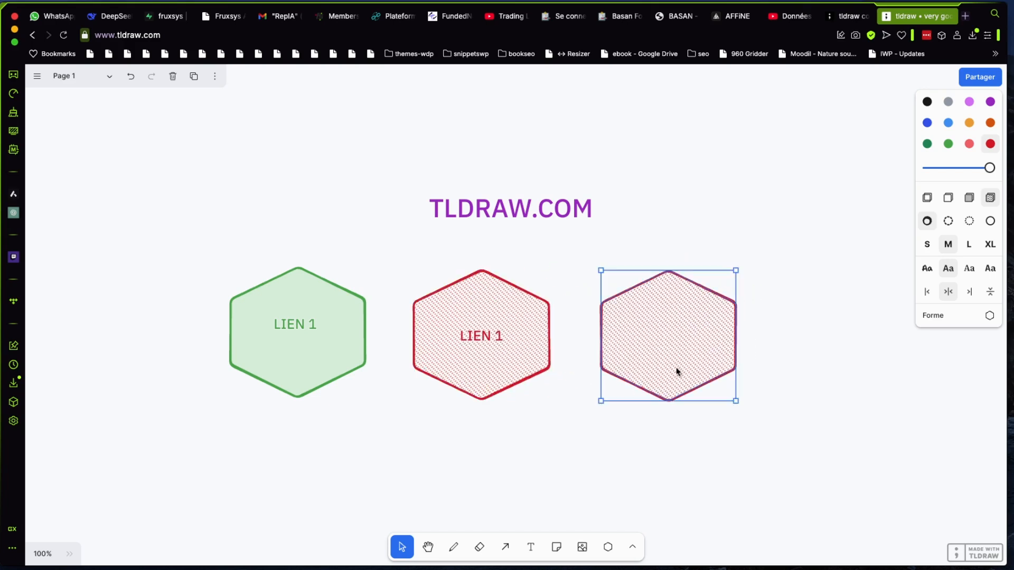
click(970, 122)
Copy the red label into the centre of the light orange hexagon and change its text to LIEN 3
click(482, 342)
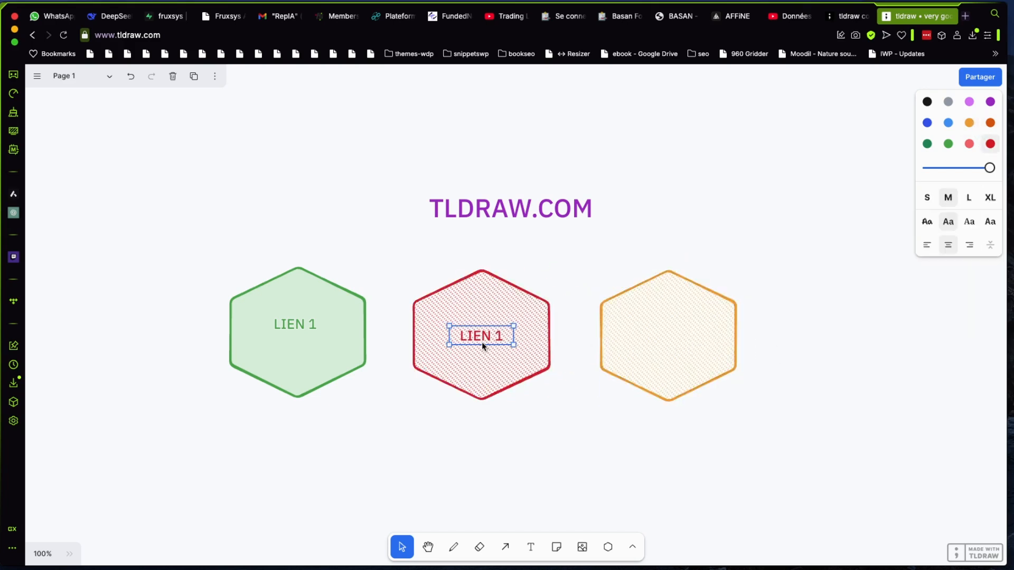
drag(482, 342, 659, 347)
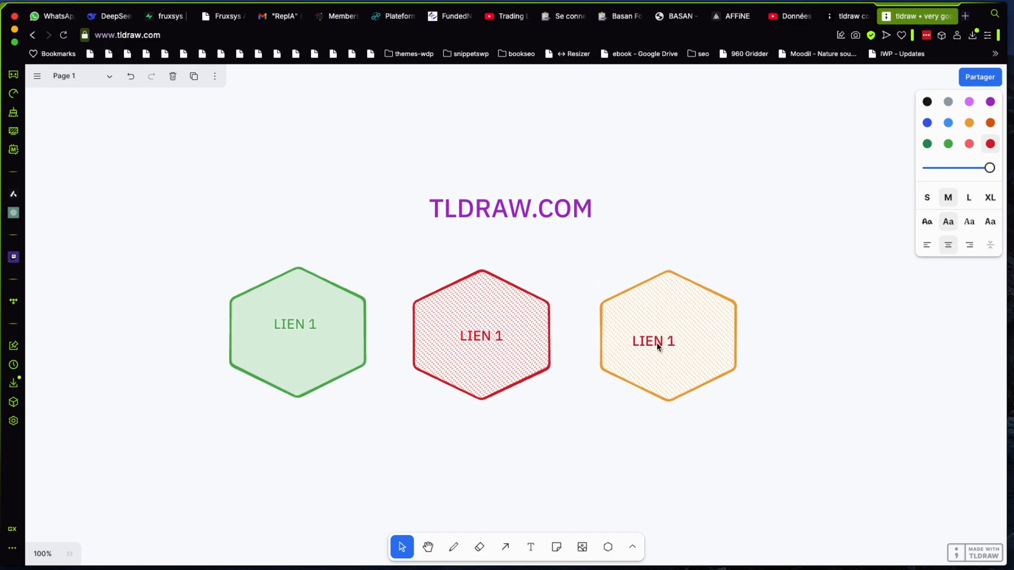
double_click(672, 342)
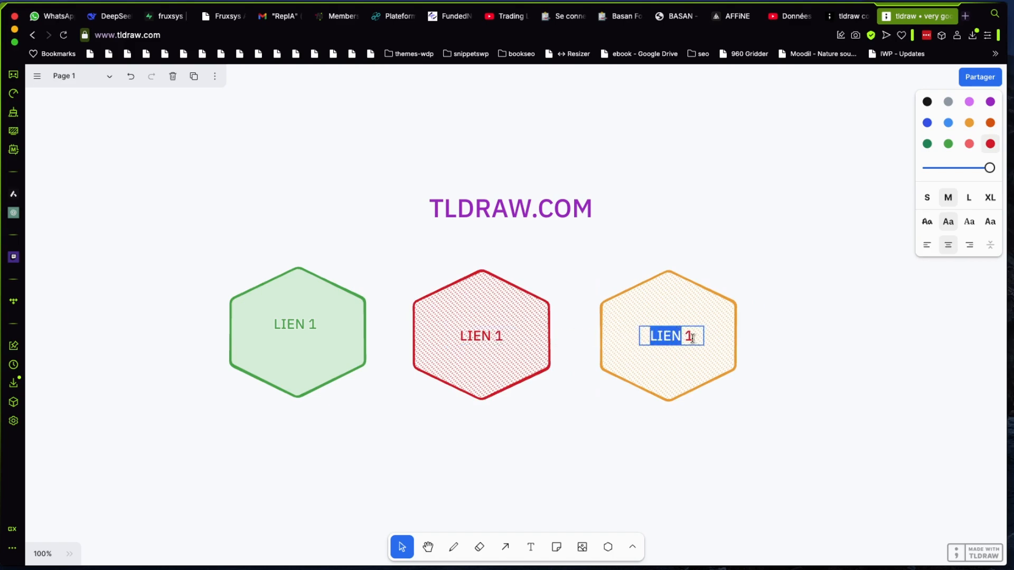
click(693, 338)
key(BackSpace)
text(3)
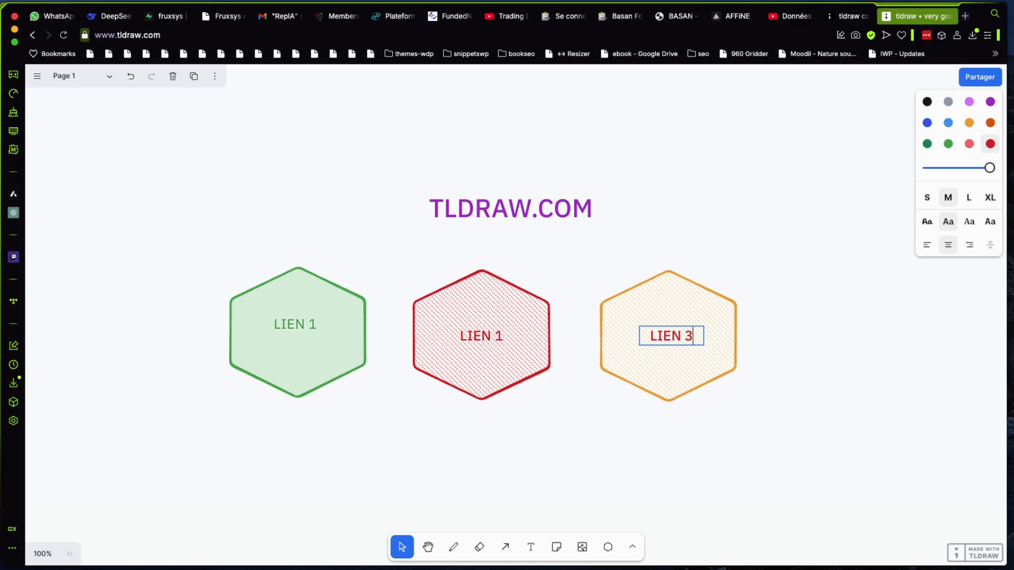
Change the label in the red hexagon to LIEN 2
click(492, 335)
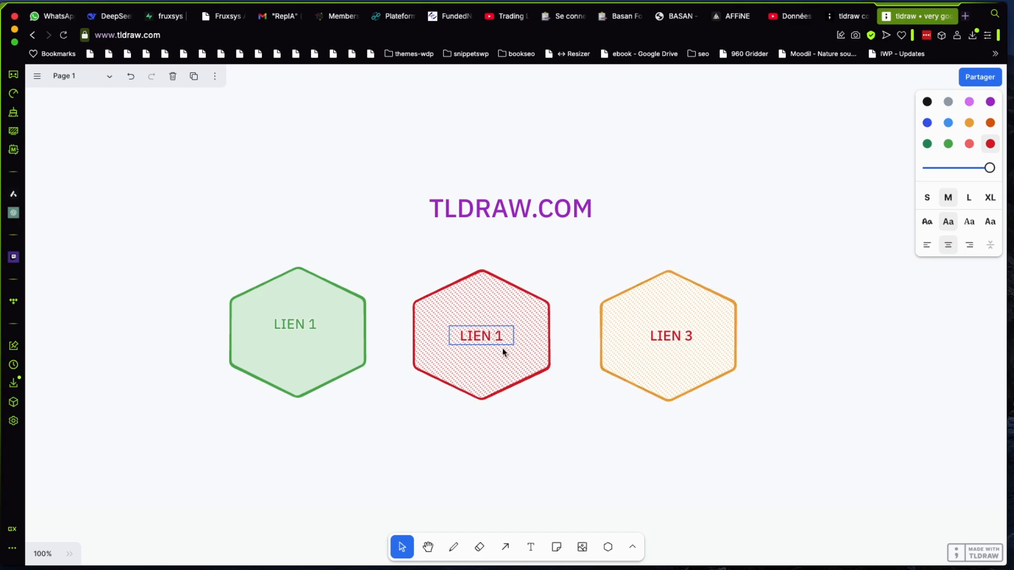
key(Delete)
key(Delete)
text(2)
Colour the LIEN 3 label light orange to match its hexagon
click(671, 336)
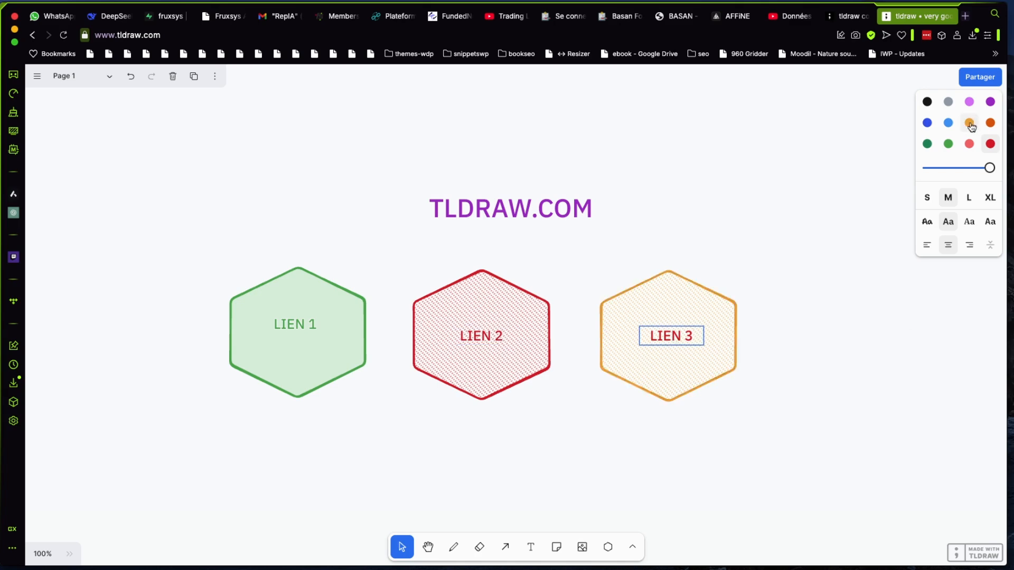
click(970, 123)
click(740, 373)
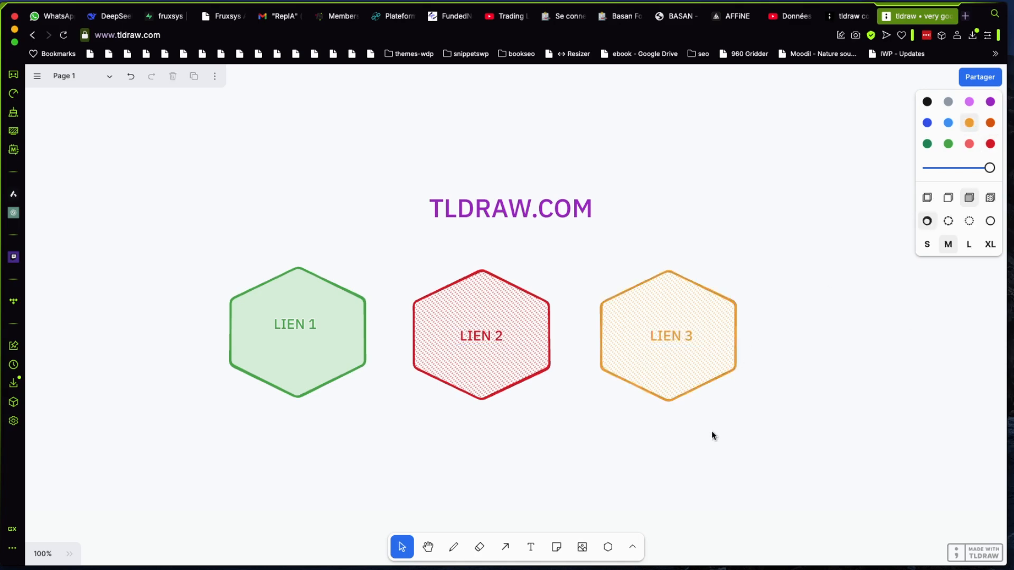
Draw a downward-curving light orange arrow from the green hexagon's bottom corner to the red hexagon, and nudge the red hexagon slightly right
click(506, 547)
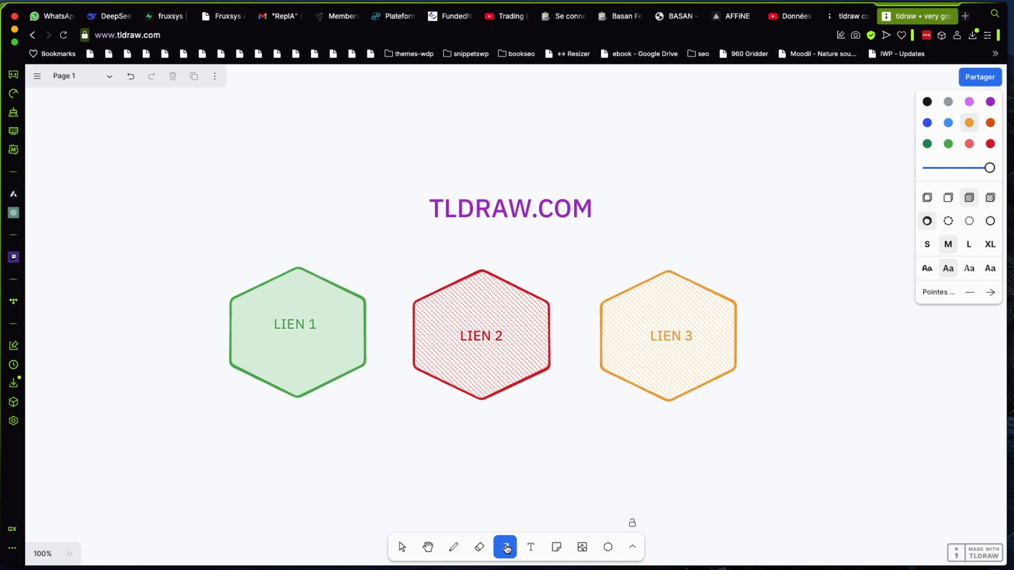
drag(296, 400, 422, 373)
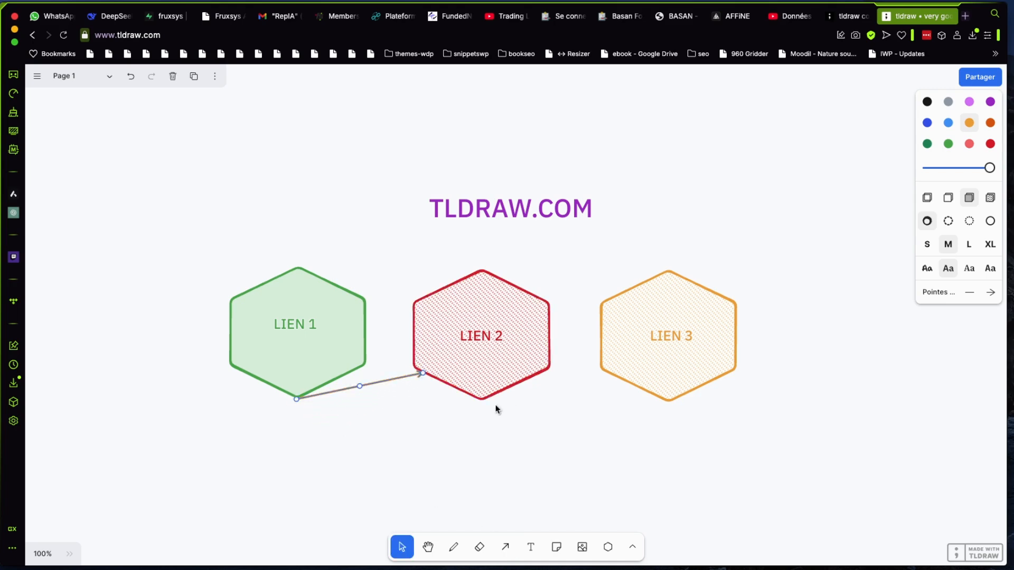
drag(360, 387, 368, 426)
mouse_move(510, 389)
mouse_down()
mouse_move(557, 426)
mouse_move(559, 405)
mouse_move(521, 393)
mouse_up()
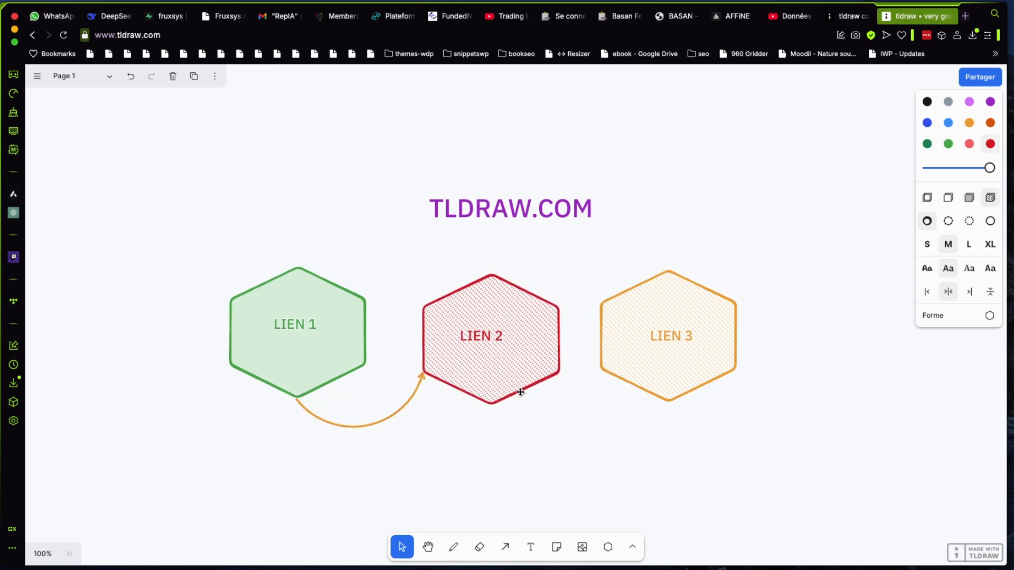
Draw a downward-curving arrow from the red hexagon's bottom corner to the lower-left corner of the light orange hexagon
click(506, 548)
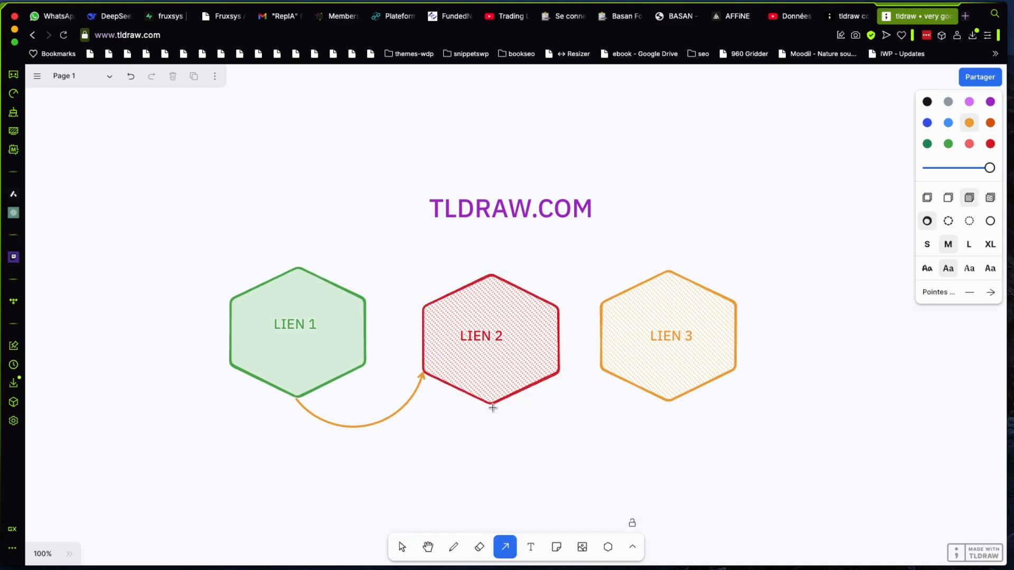
mouse_move(493, 407)
mouse_down()
mouse_move(568, 433)
mouse_move(672, 417)
mouse_move(624, 376)
mouse_up()
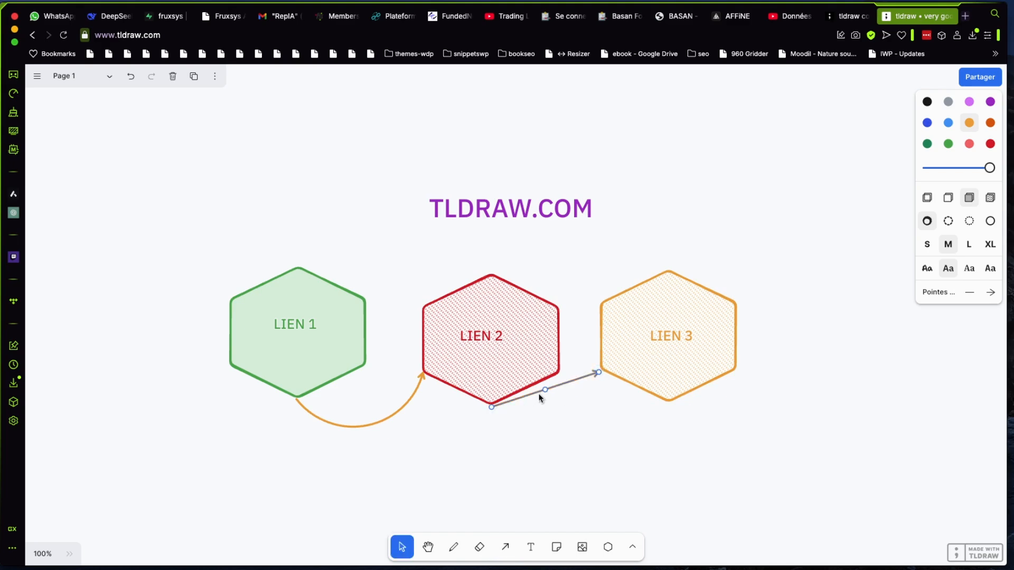
drag(539, 396, 559, 433)
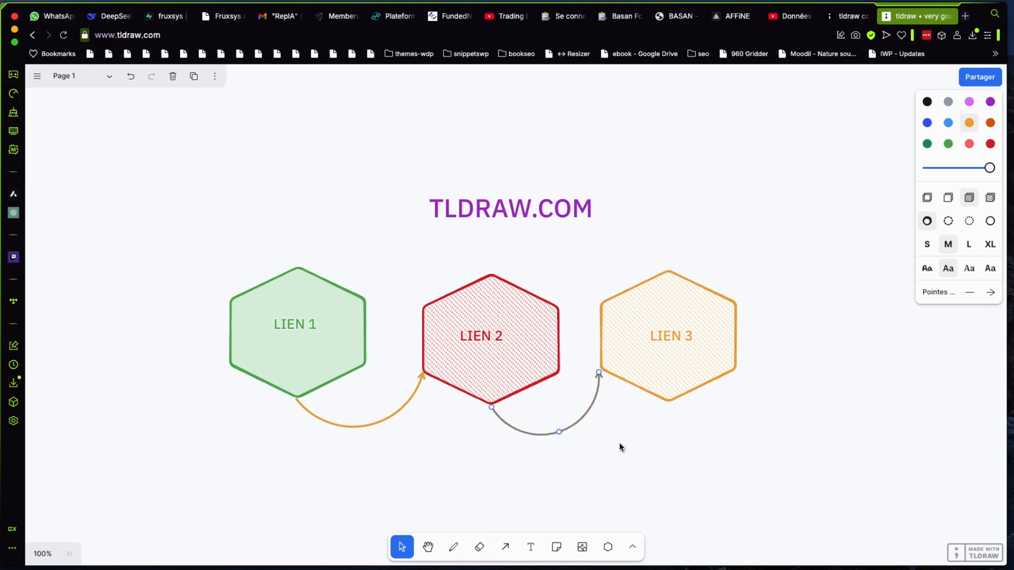
click(610, 444)
Colour the arrow leaving the red hexagon light red and the arrow leaving the green hexagon green
click(578, 420)
click(971, 145)
click(389, 418)
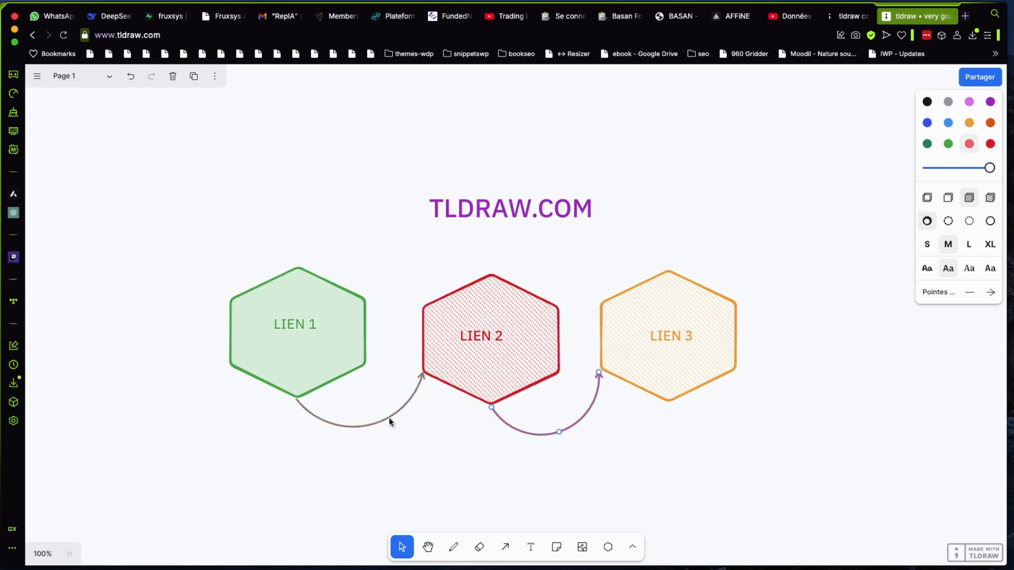
click(948, 144)
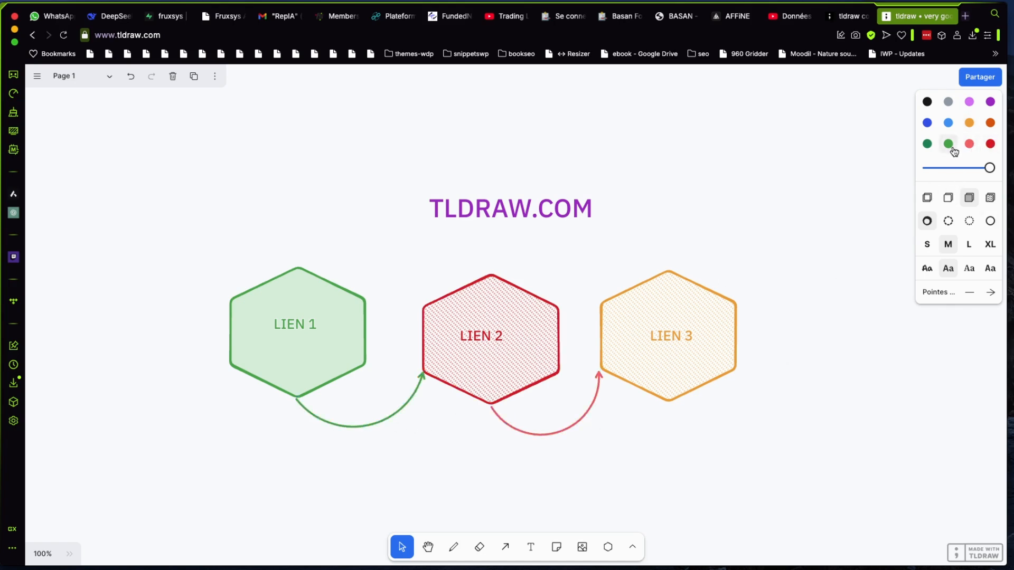
click(841, 404)
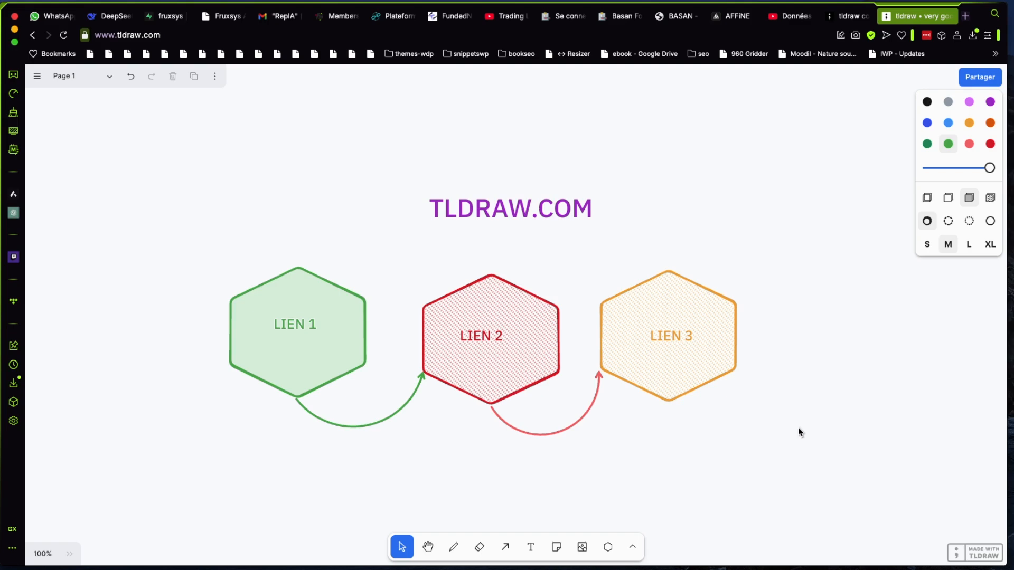
Draw a frame around the title and the whole hexagon diagram and name it Slide 1
click(632, 546)
click(663, 518)
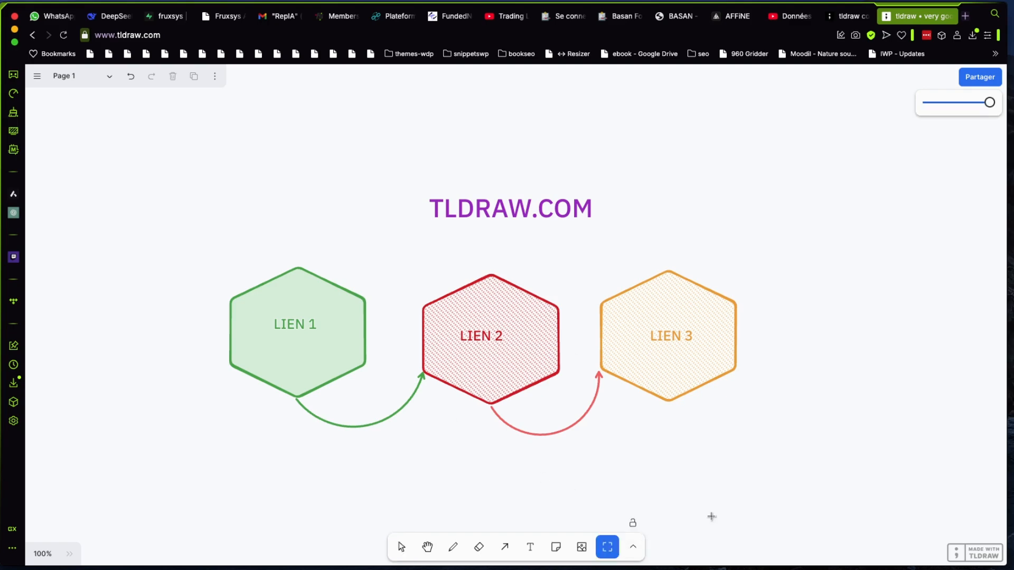
drag(65, 119, 924, 499)
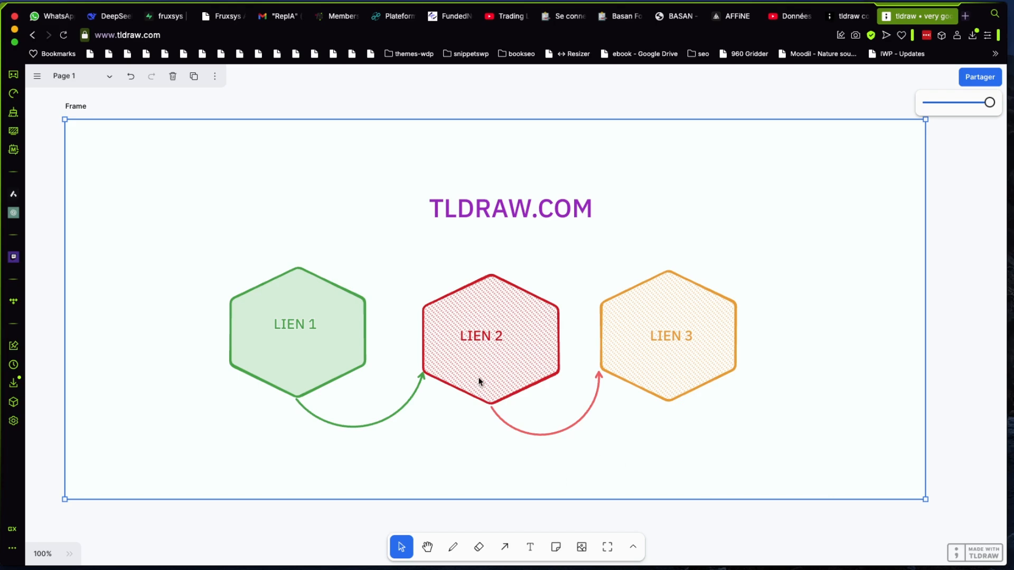
double_click(76, 106)
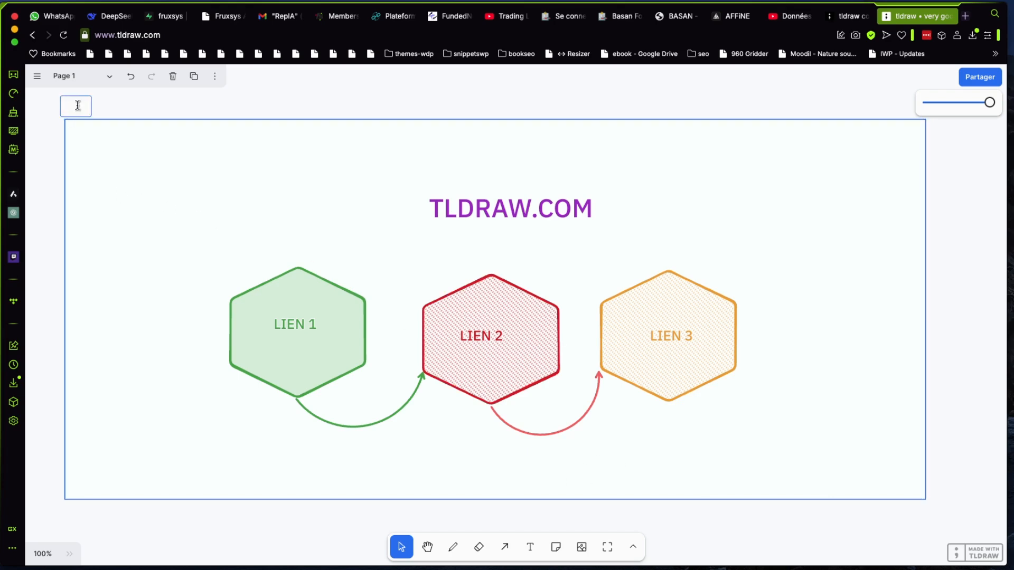
text(Slide 1)
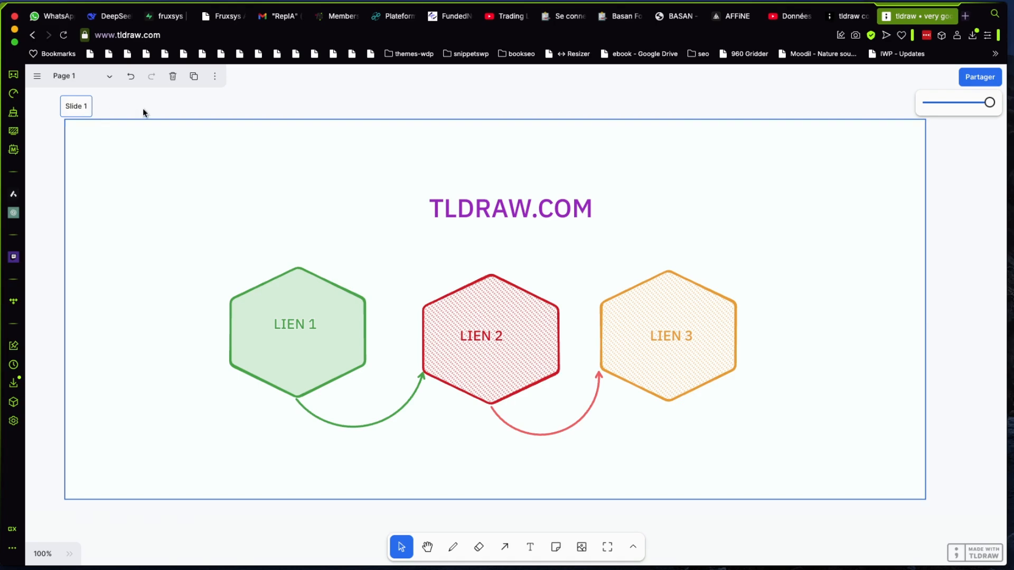
click(143, 113)
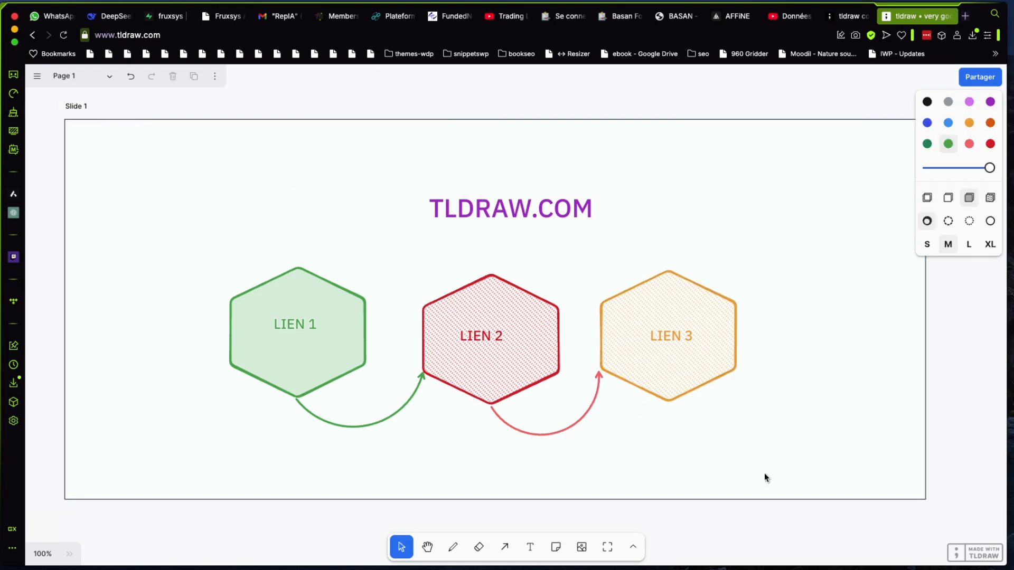
Add a second page to the project and return to Page 1
click(101, 80)
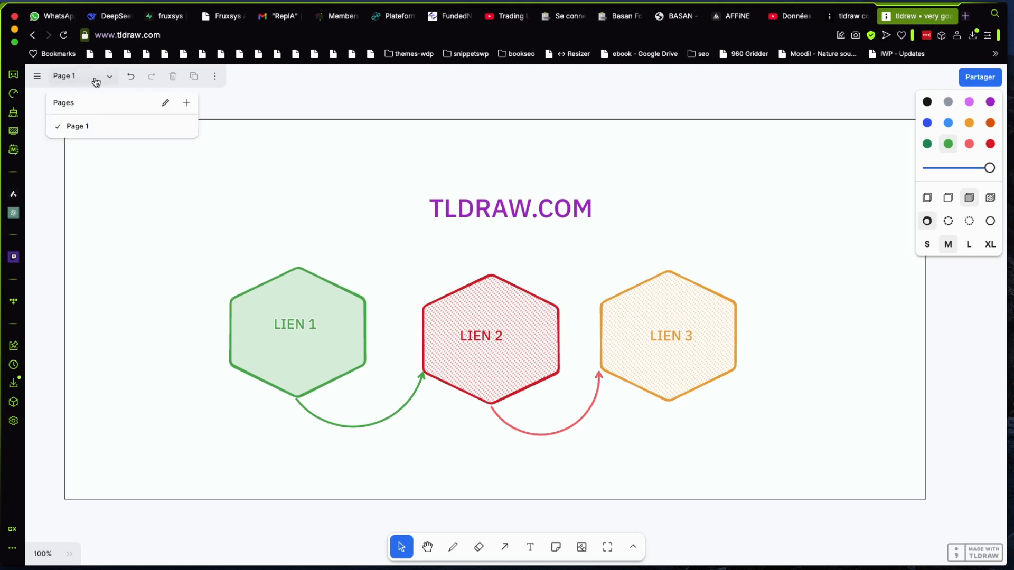
click(187, 103)
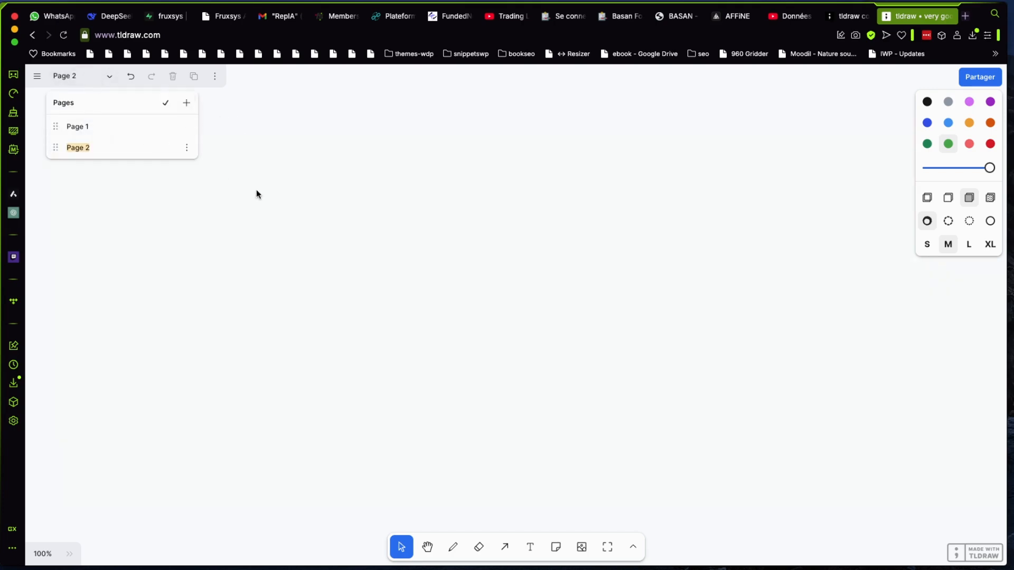
click(100, 124)
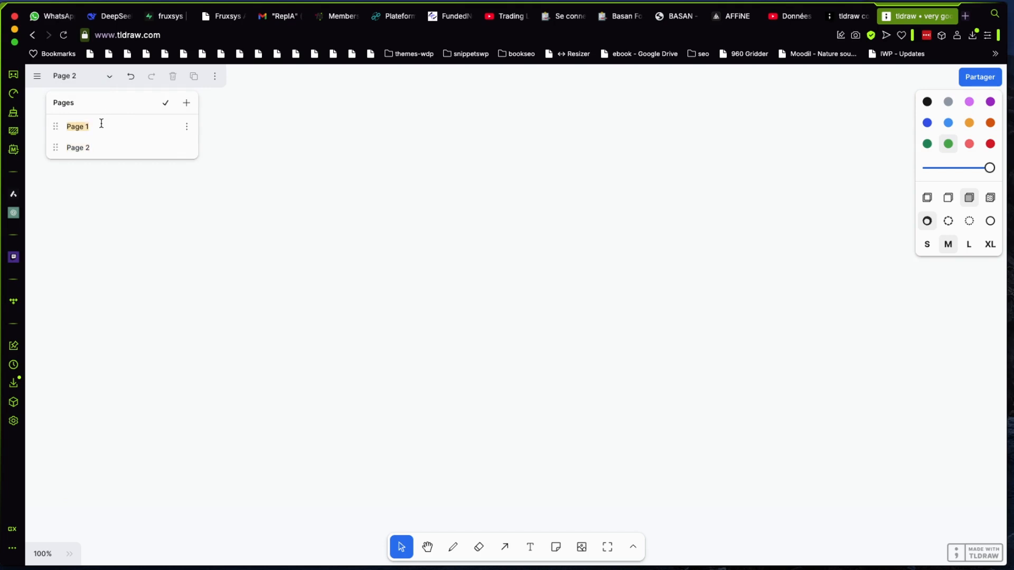
click(248, 156)
click(68, 77)
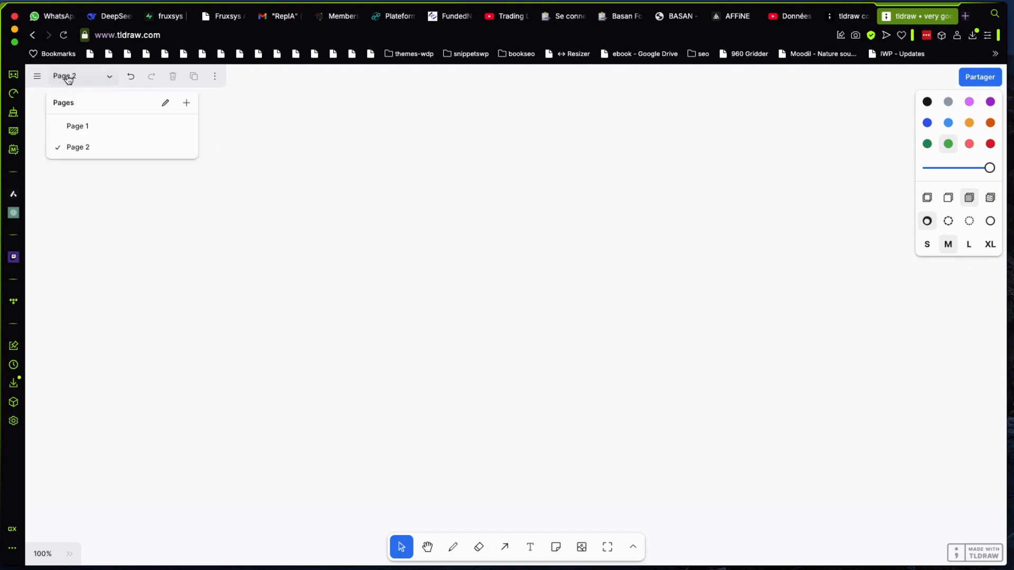
click(81, 126)
click(278, 115)
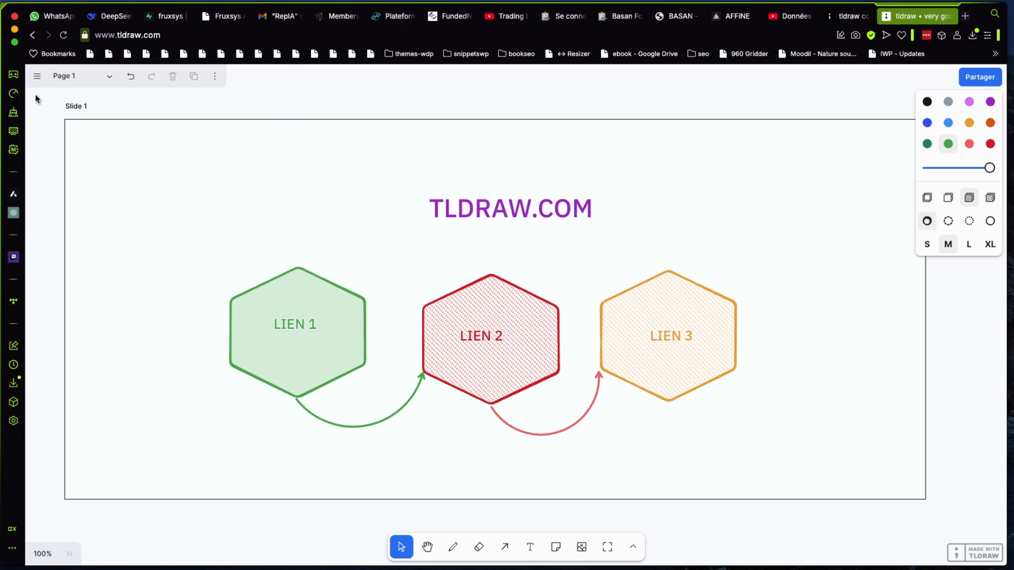
Share the project online, view its link-sharing options and close them
click(37, 77)
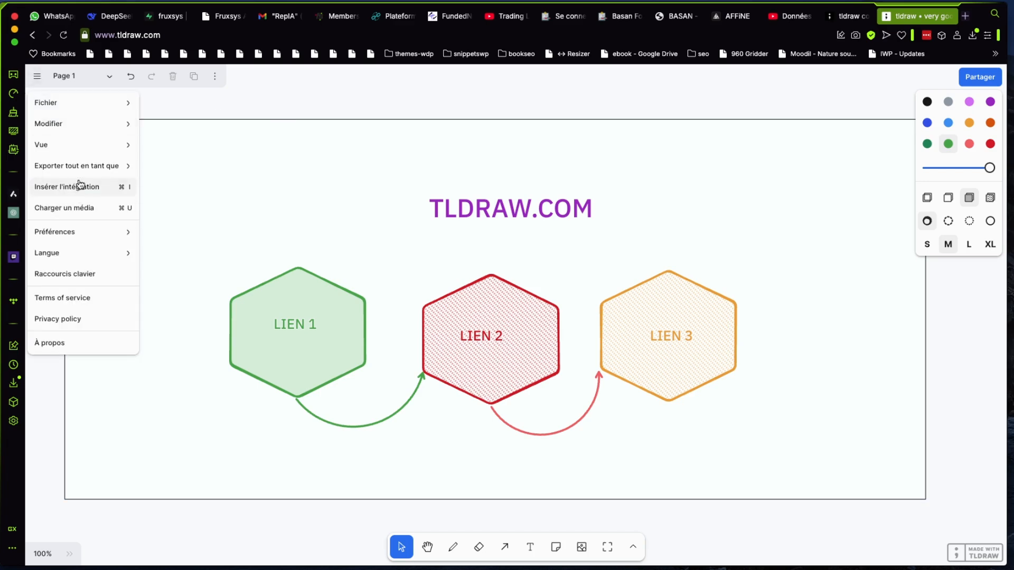
mouse_move(81, 165)
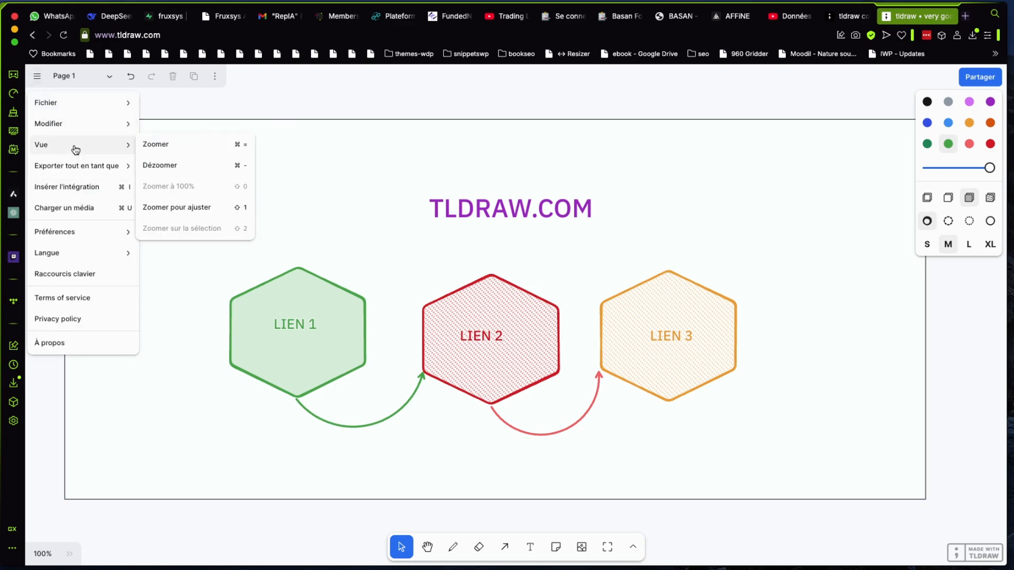
mouse_move(84, 130)
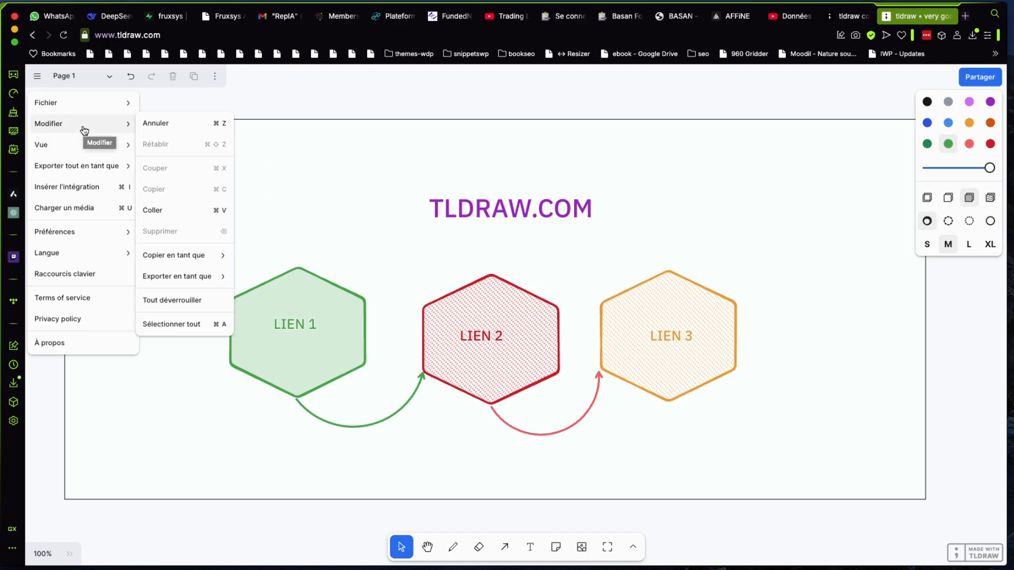
mouse_move(109, 109)
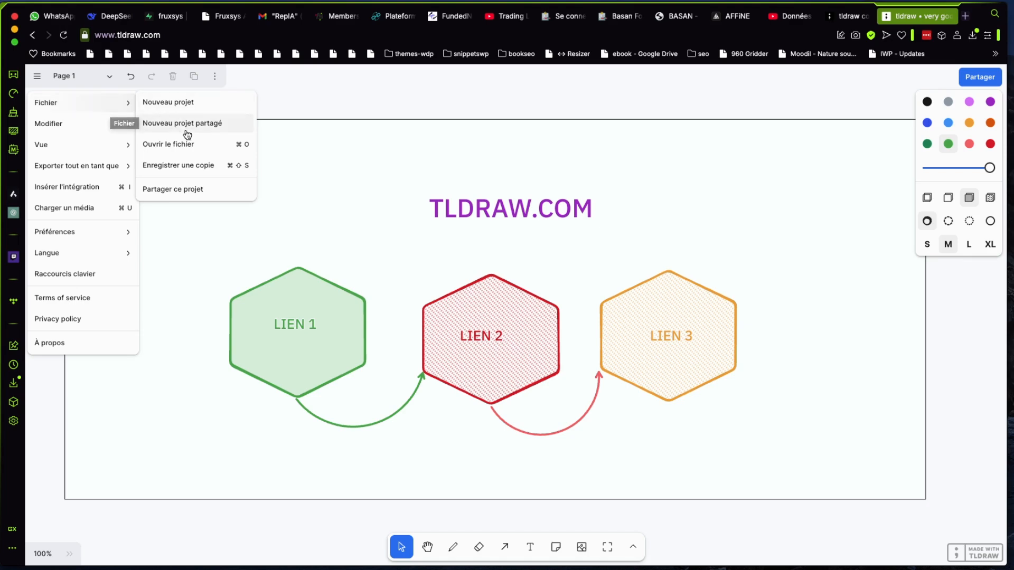
click(198, 191)
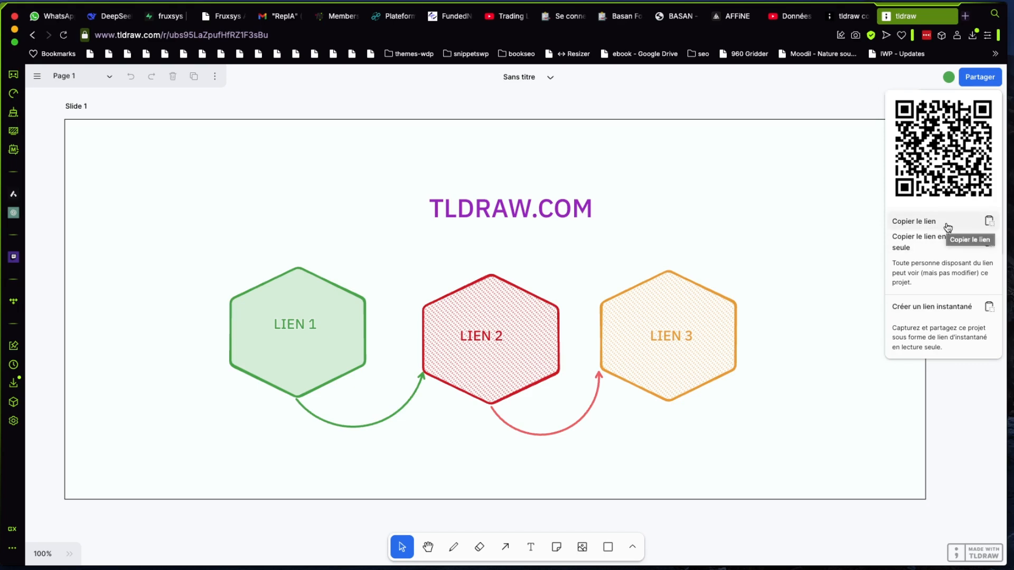
click(829, 97)
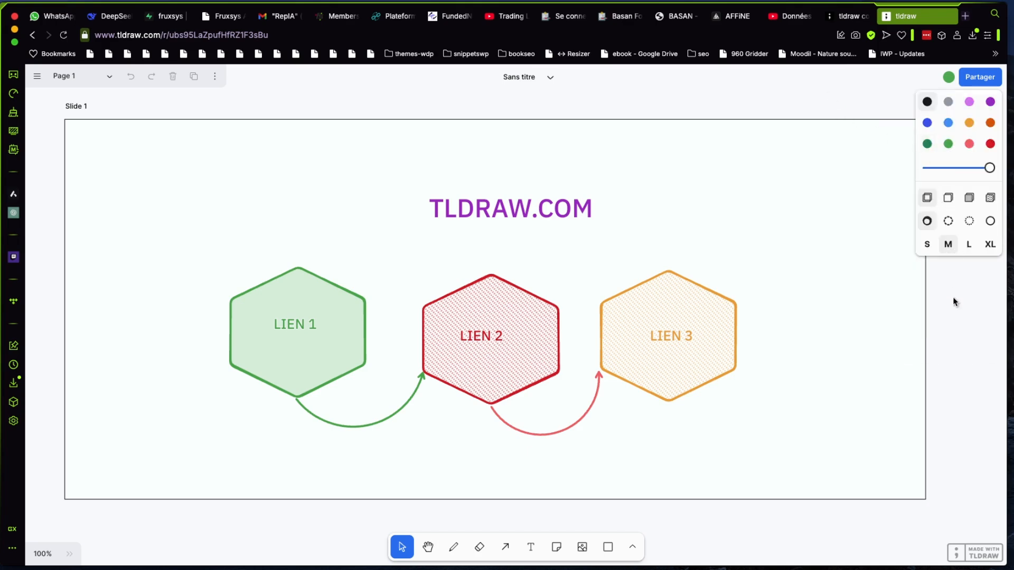
click(905, 522)
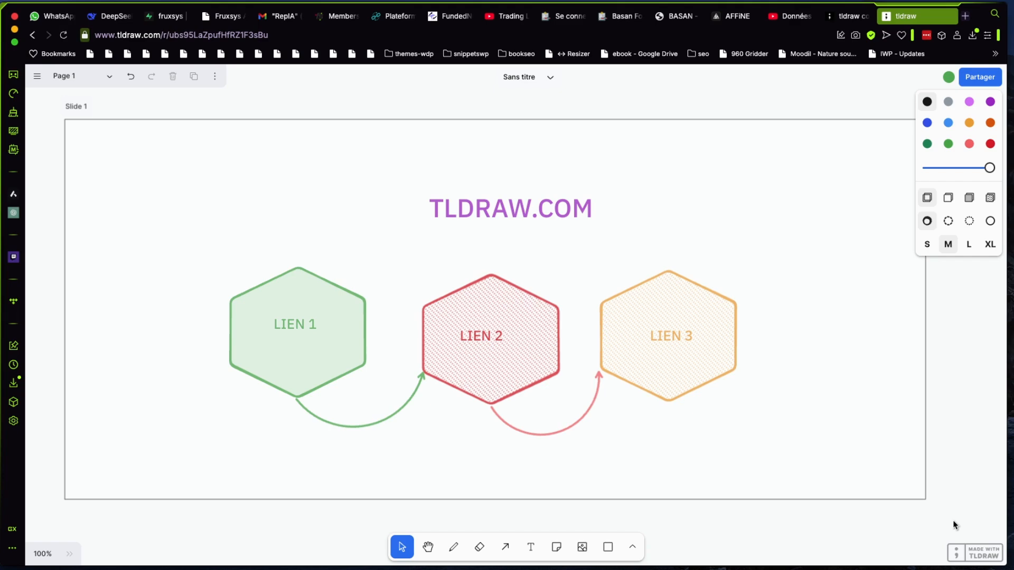
Switch to the tldraw computer site and examine its introduction, feature overview and example workflows
click(850, 21)
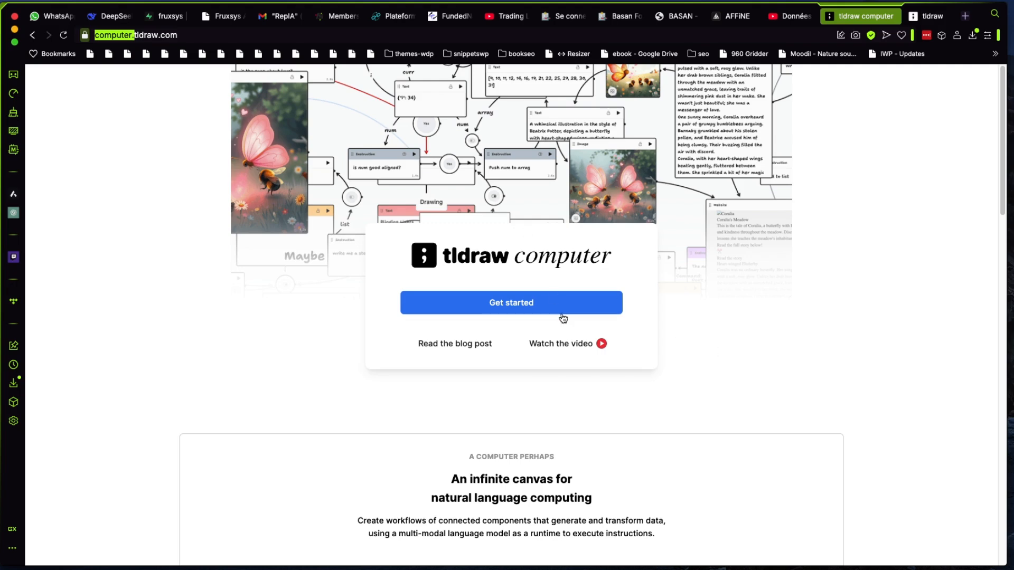
scroll(562, 316, down, 4)
scroll(562, 316, down, 2)
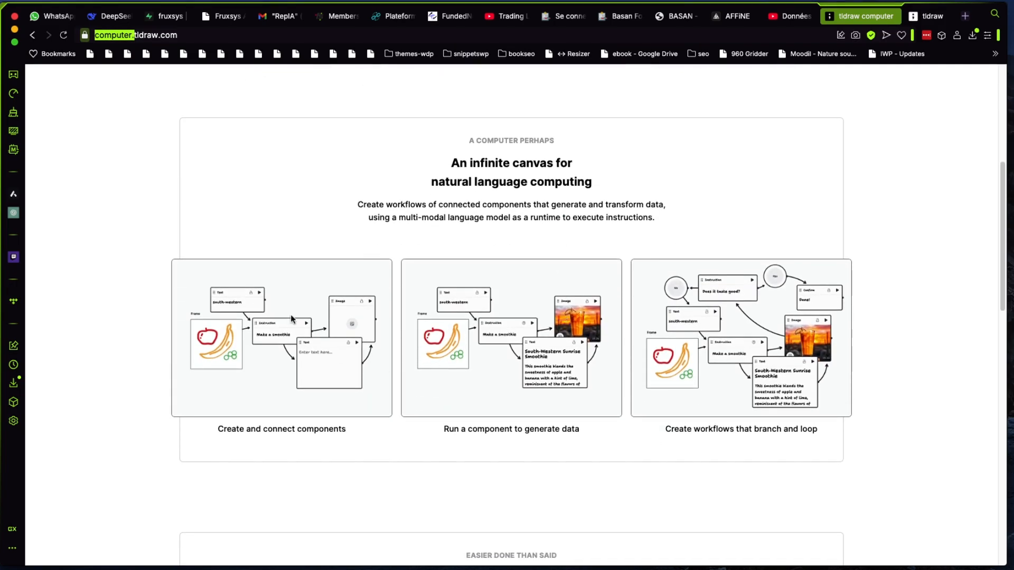
scroll(421, 349, down, 1)
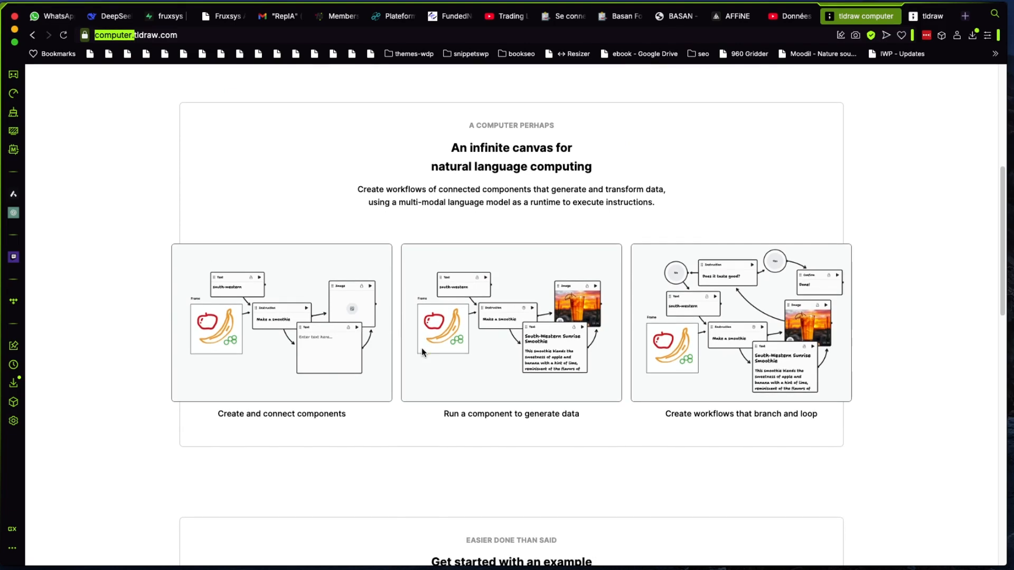
scroll(422, 350, down, 1)
scroll(422, 350, down, 4)
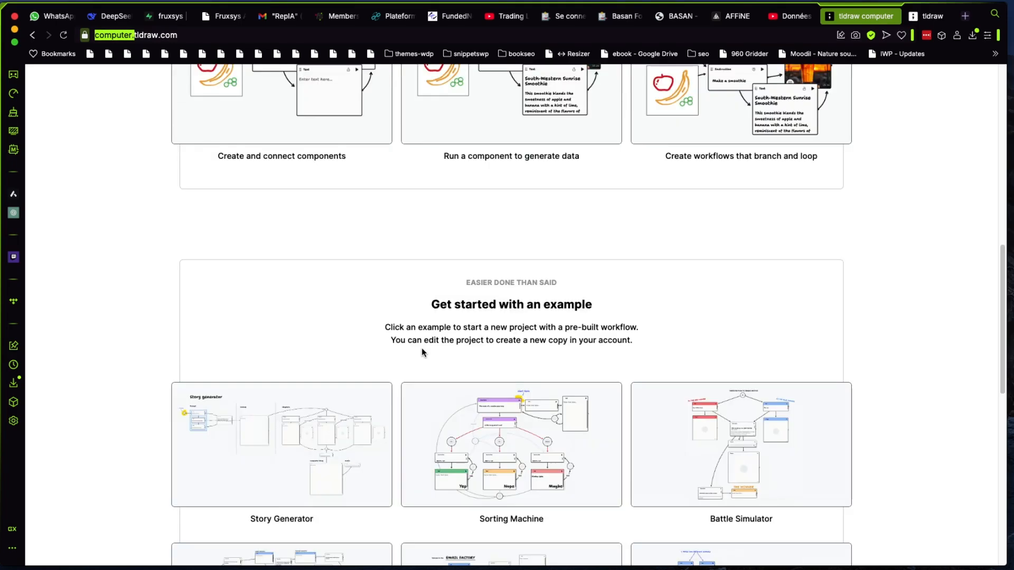
scroll(421, 350, down, 3)
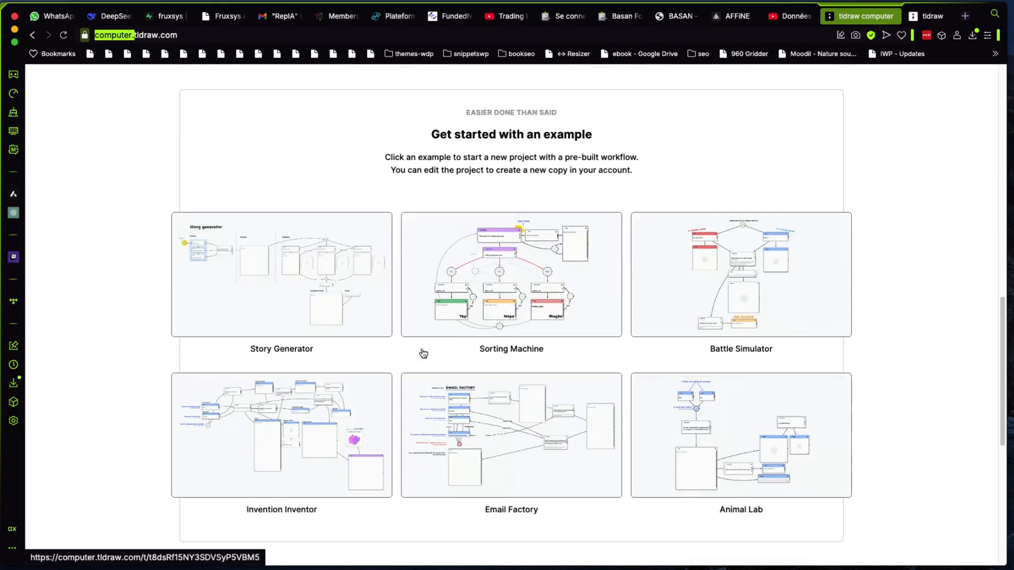
scroll(477, 325, down, 2)
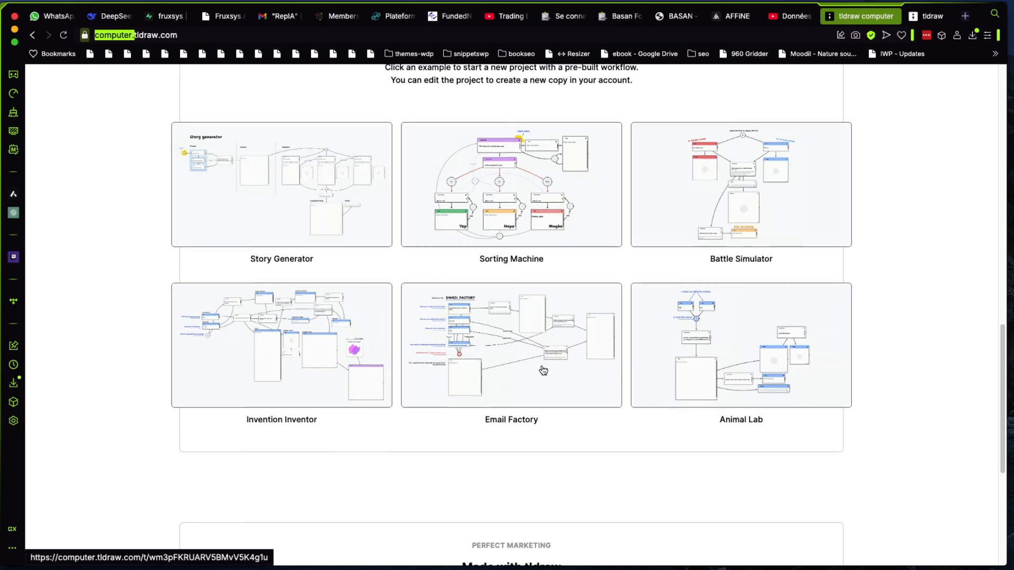
scroll(543, 370, down, 5)
scroll(541, 370, up, 12)
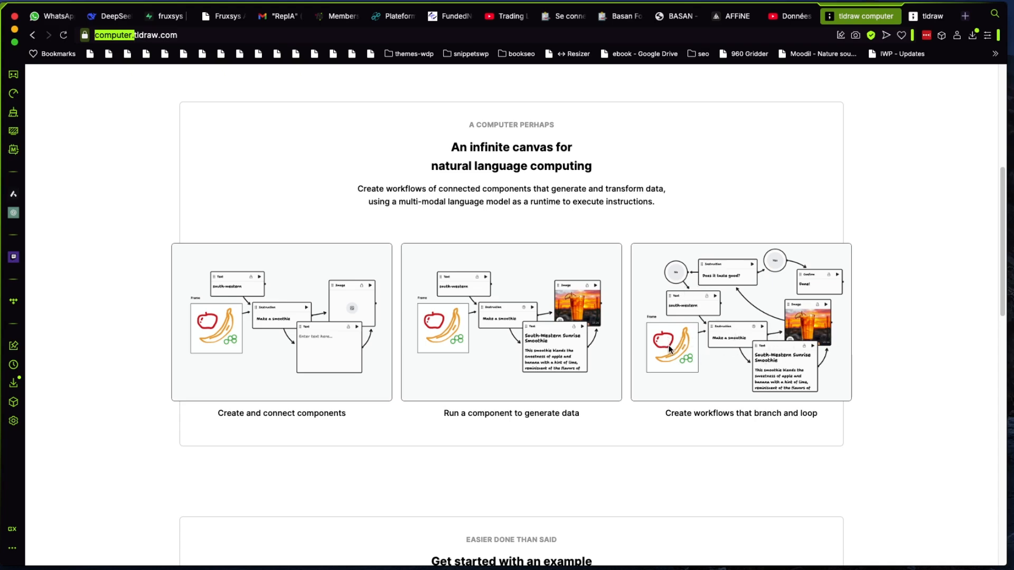
scroll(667, 344, up, 6)
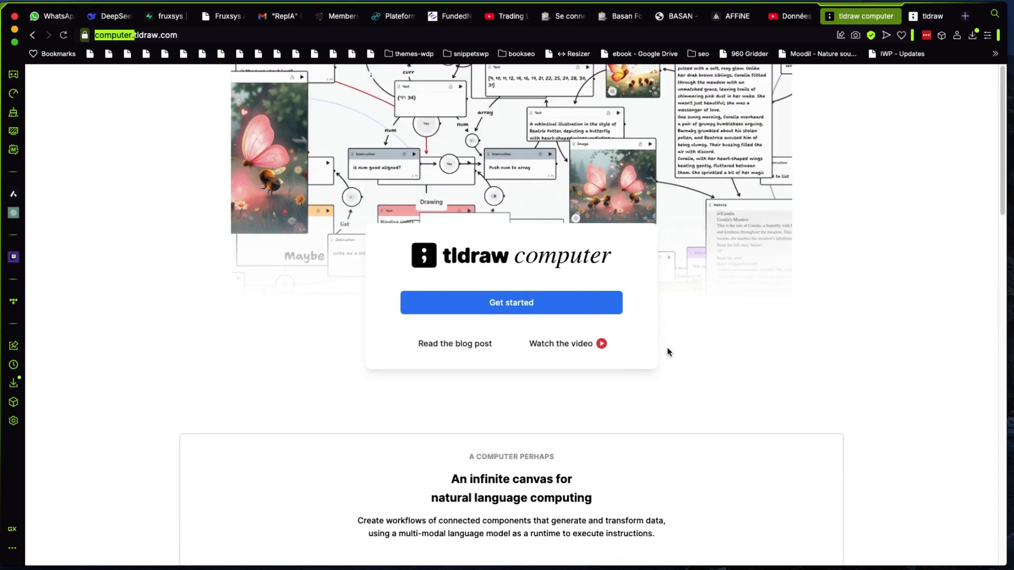
Get started with tldraw computer by continuing with a Google account
click(550, 301)
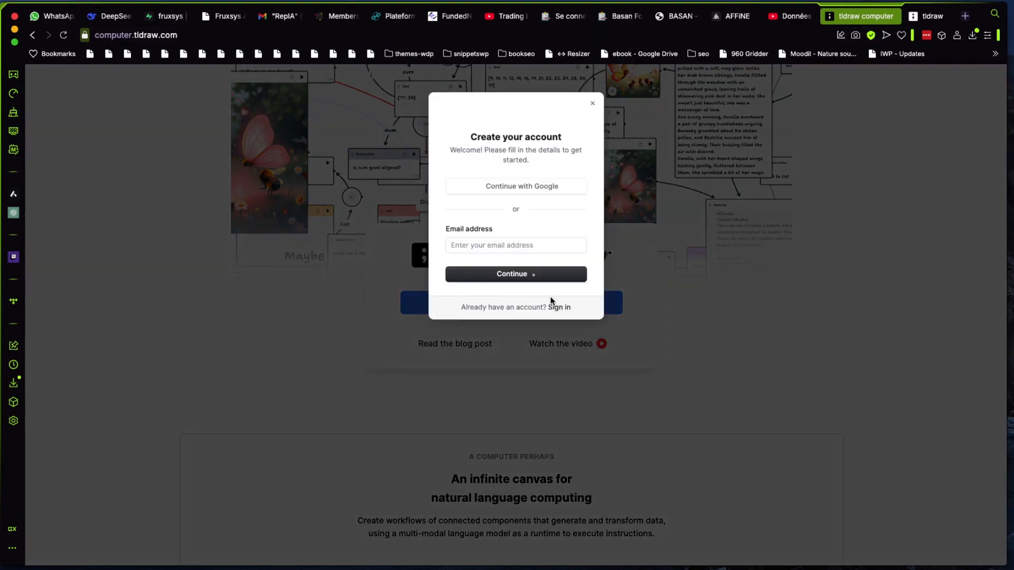
click(554, 200)
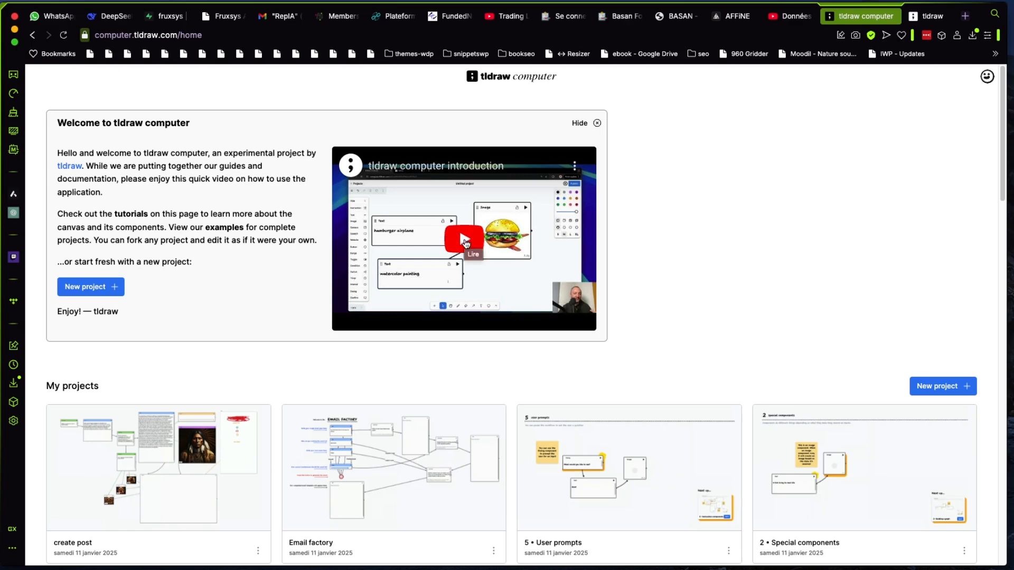
Play the tldraw computer introduction video muted and skip ahead to about 7:50
click(464, 242)
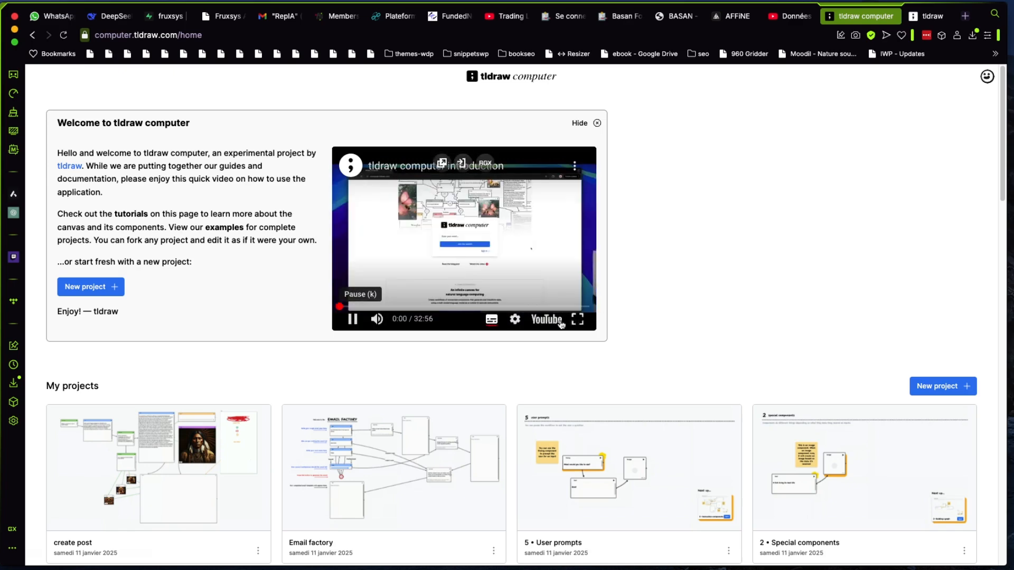
click(376, 319)
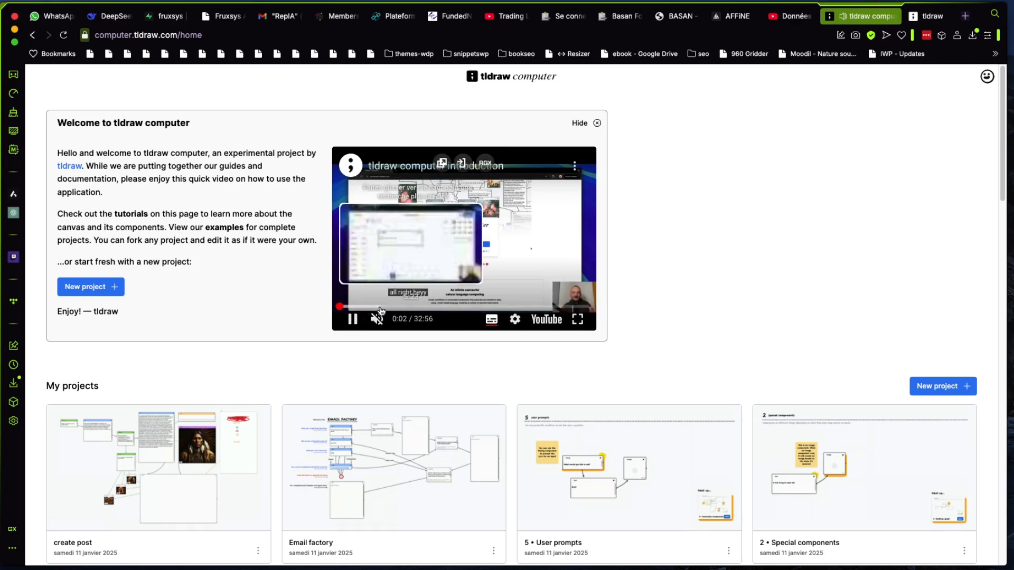
click(398, 307)
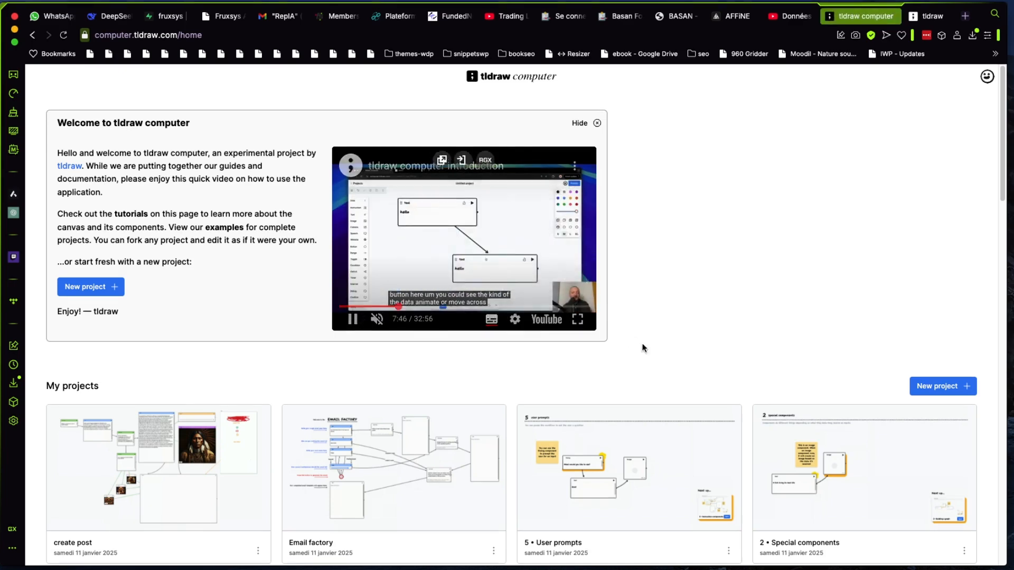
View the introduction video in full screen, exit full screen and hide the welcome section
click(577, 320)
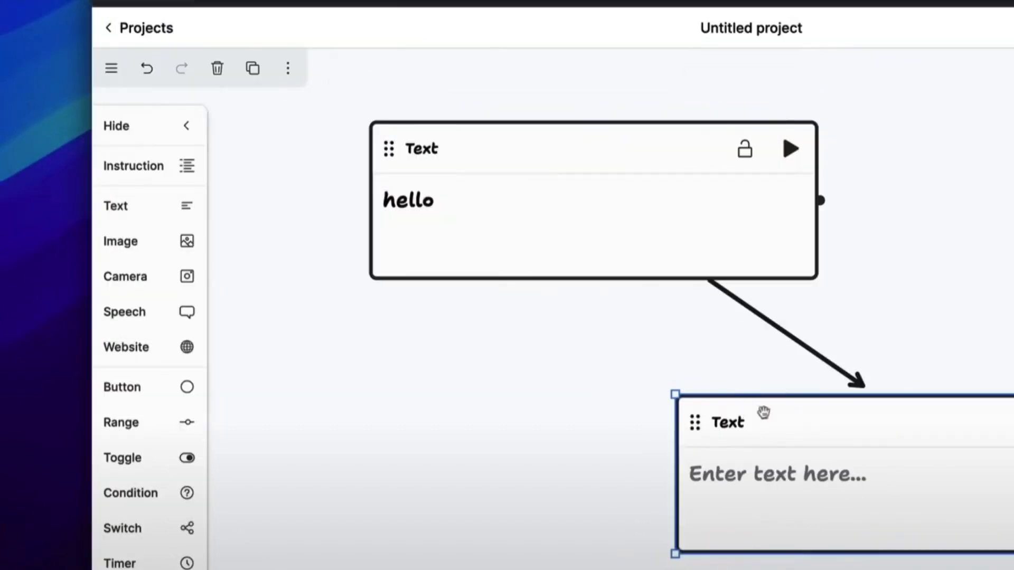
key(Escape)
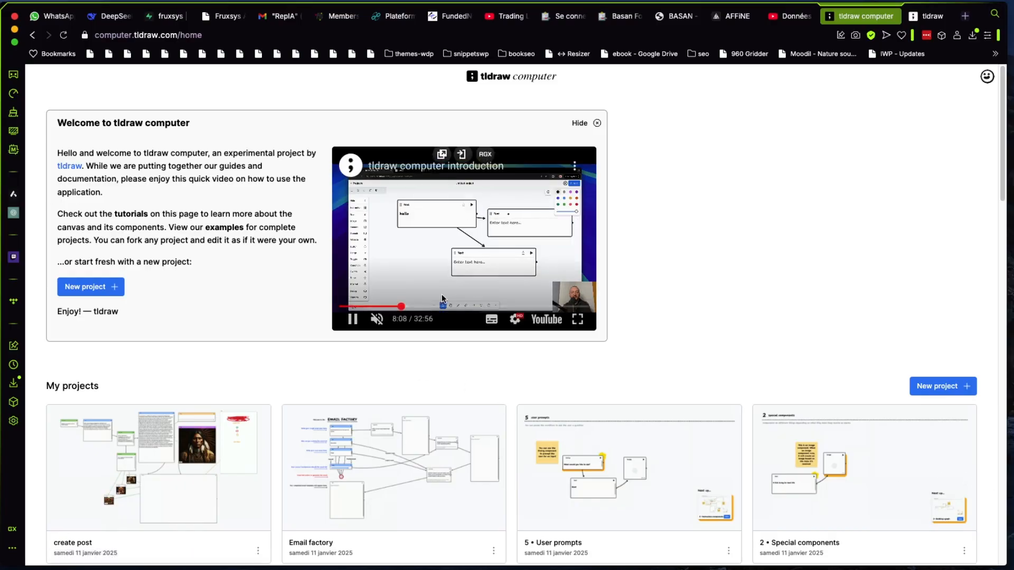
click(580, 123)
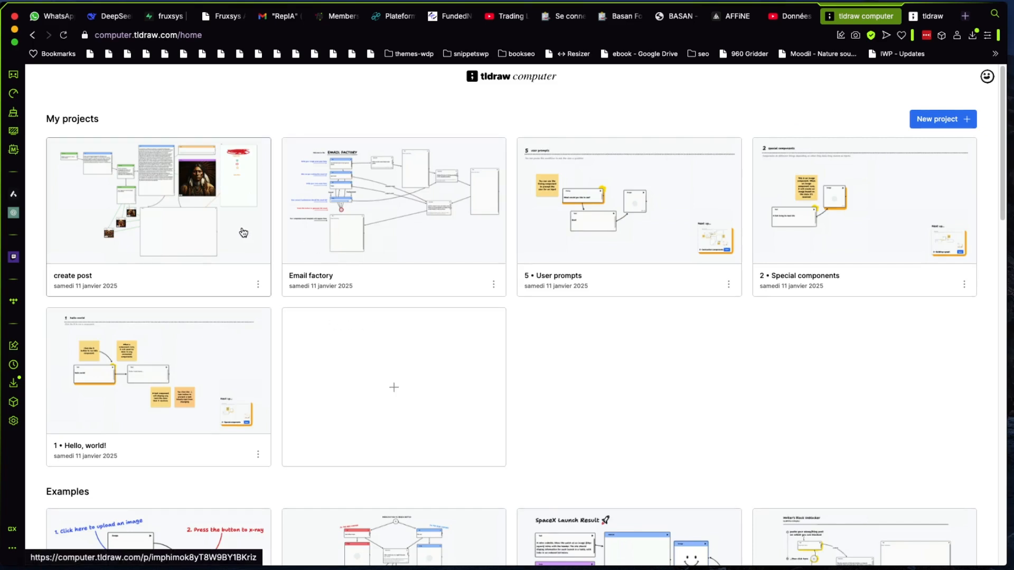
Create a new project and add a light green Instruction component in the upper-left part of the canvas
click(944, 120)
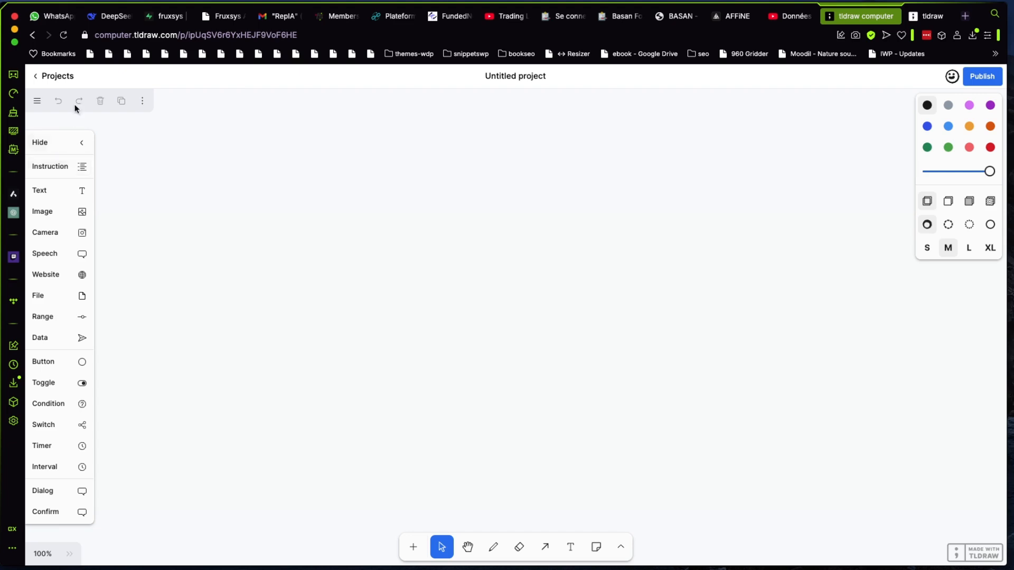
click(62, 165)
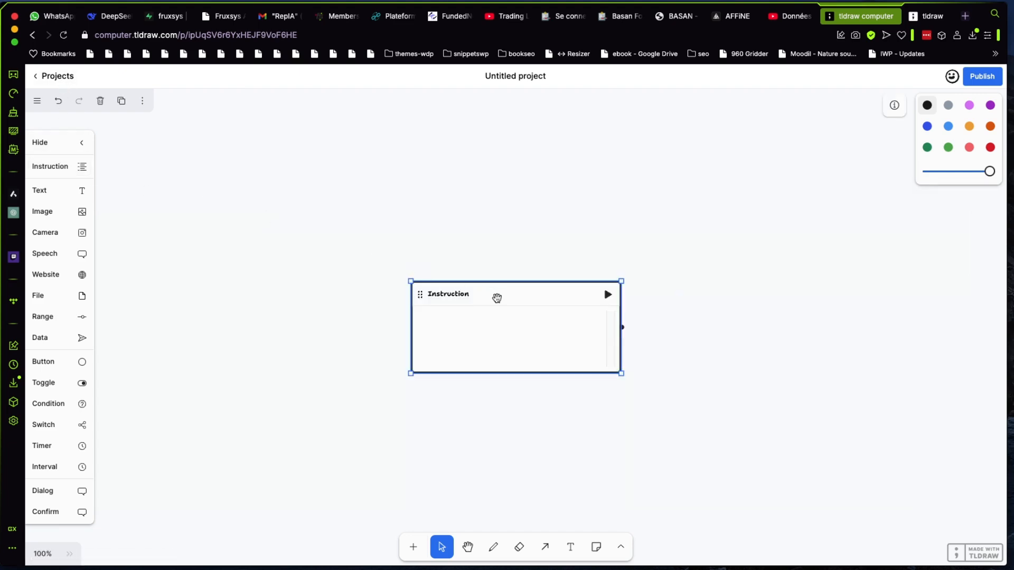
drag(502, 290, 295, 206)
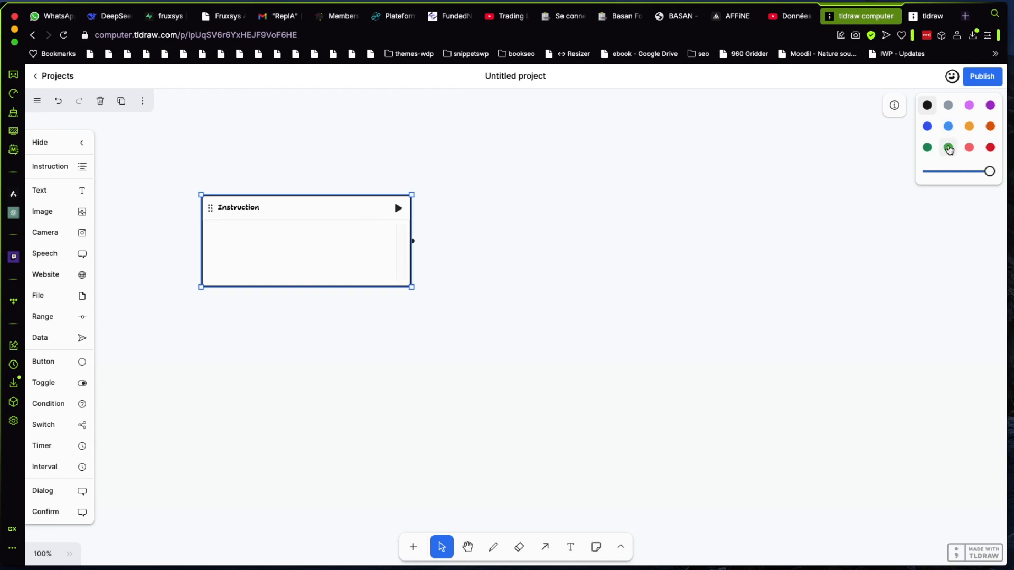
click(948, 149)
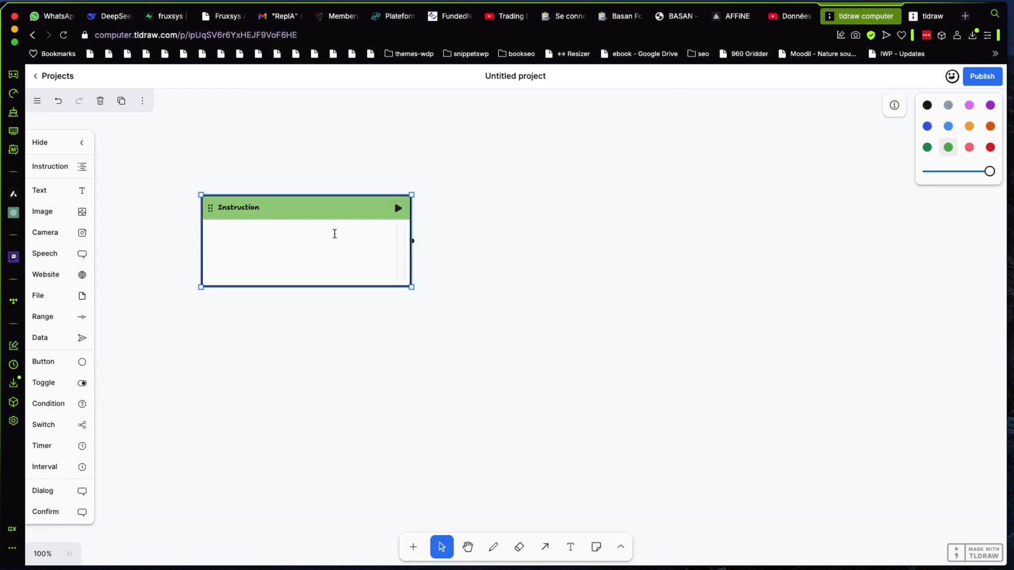
Enter "Tu es expert en histoire ,rédige un article succins sur la 2 guerre mondiale en français" in the Instruction component
click(333, 234)
text(Tu es expert en hist)
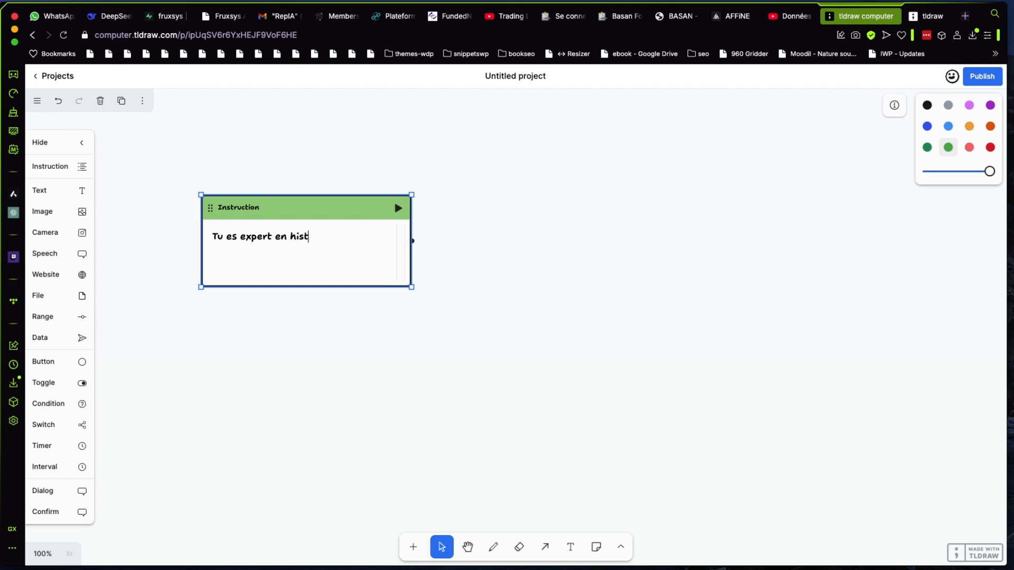
text(oire ,rédige)
text(un article)
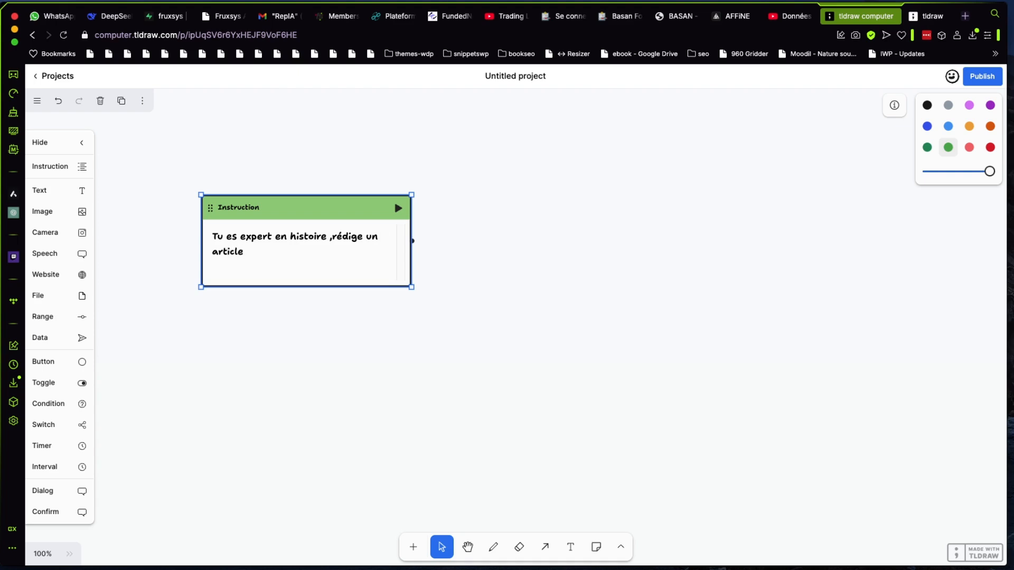
text( succins sur la 2 gu)
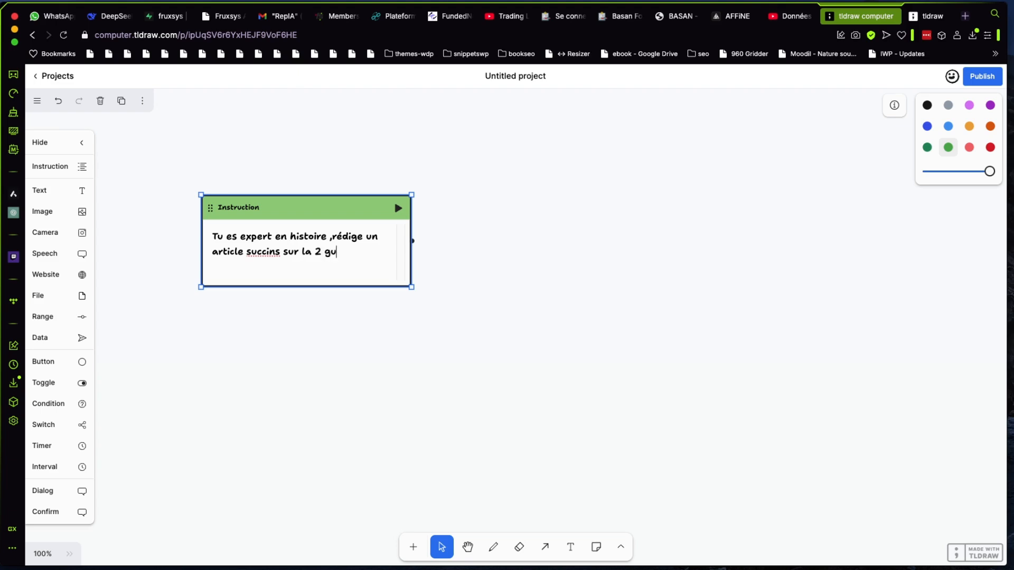
text(erre mondiale en fran)
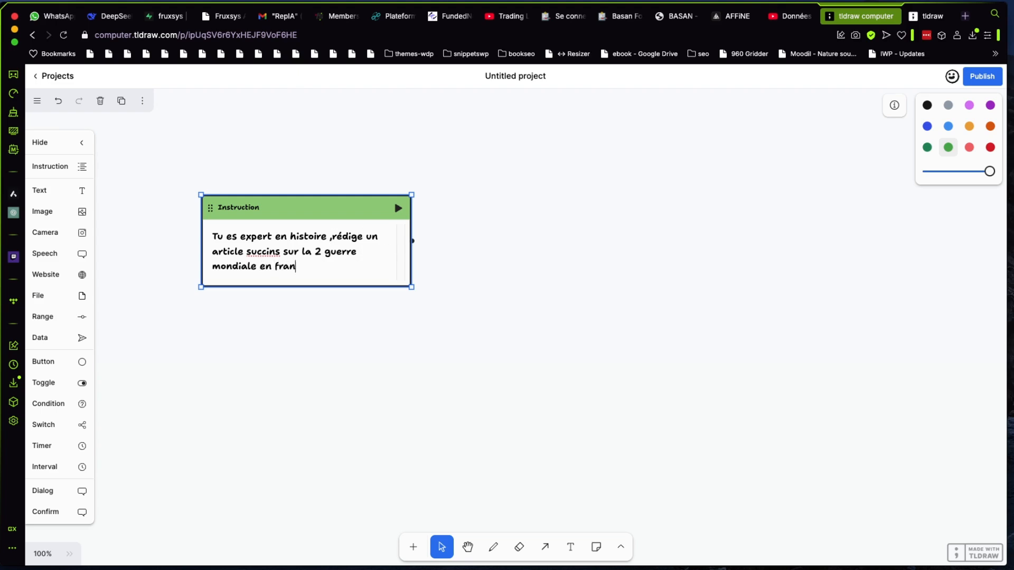
text(çais)
Add a Text component to the right of the Instruction component and connect the Instruction to it with an arrow
click(77, 189)
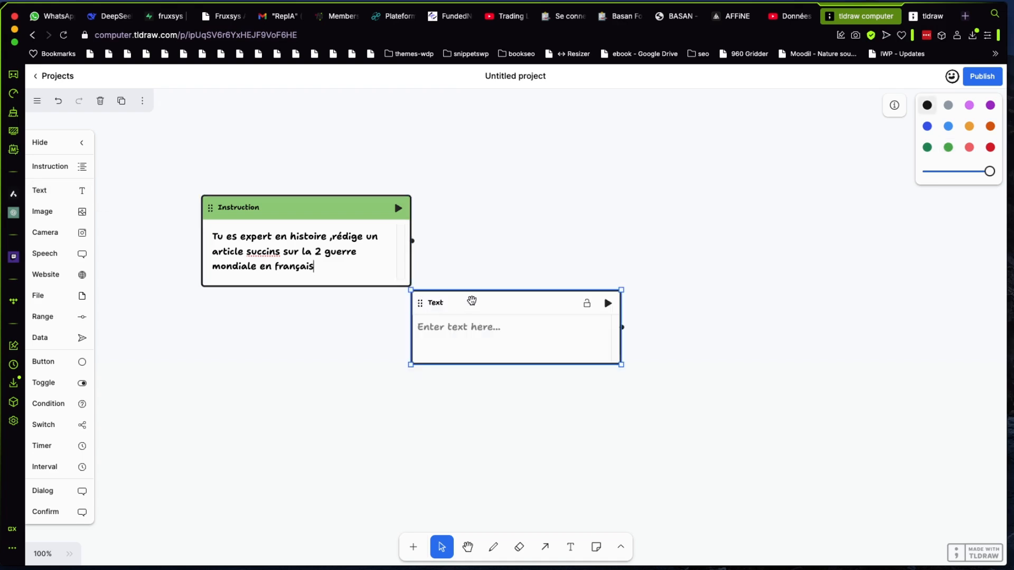
drag(471, 301, 528, 206)
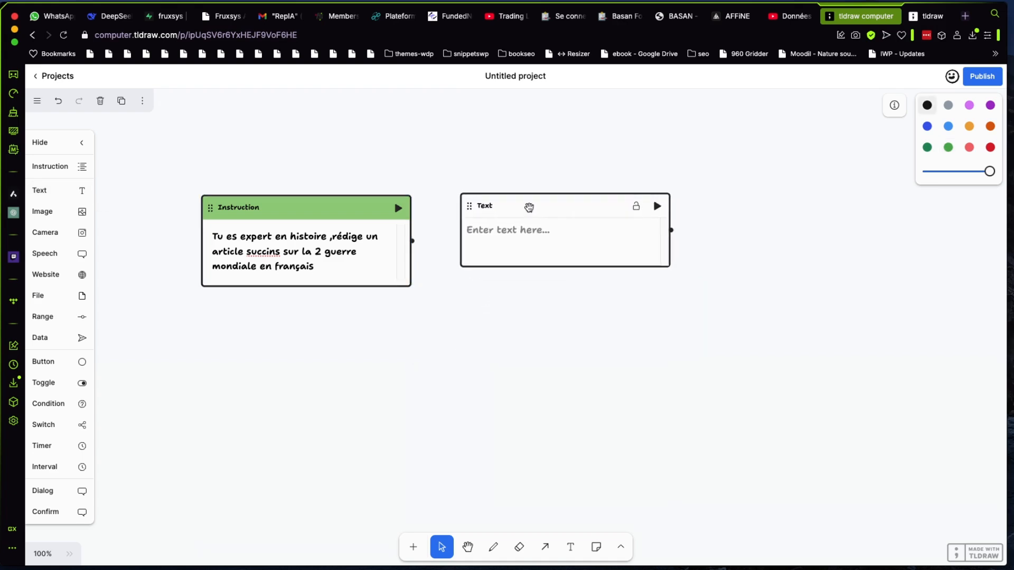
drag(412, 241, 468, 246)
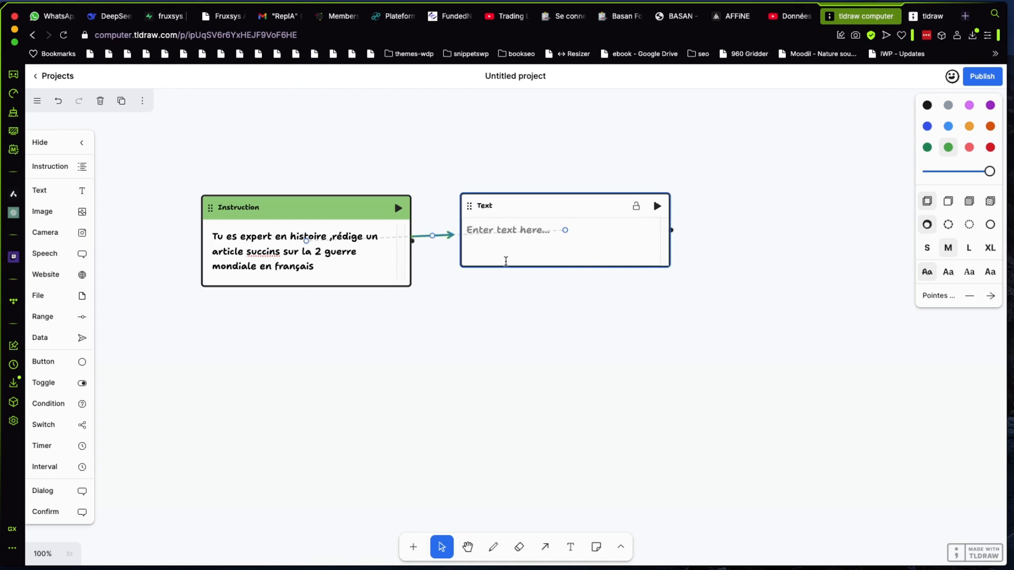
Colour the Text component light blue and lay it out as a tall block, spaced well apart from the Instruction component
click(523, 222)
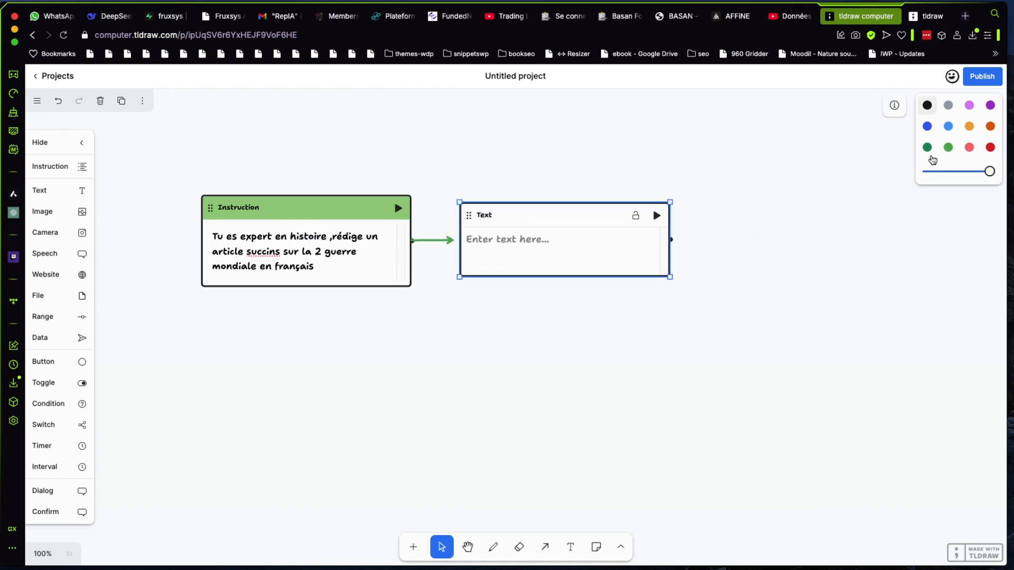
click(948, 126)
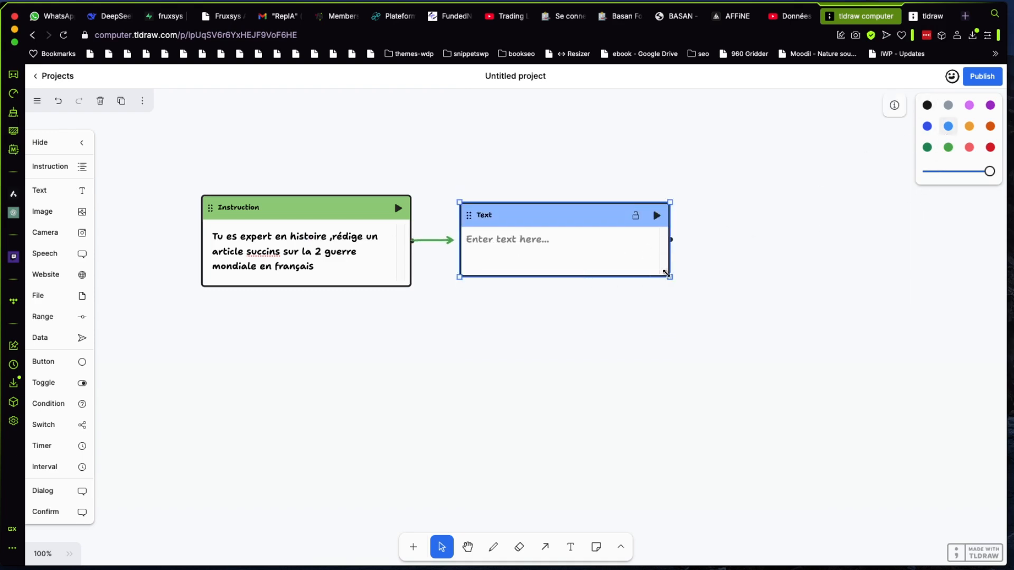
drag(670, 276, 672, 551)
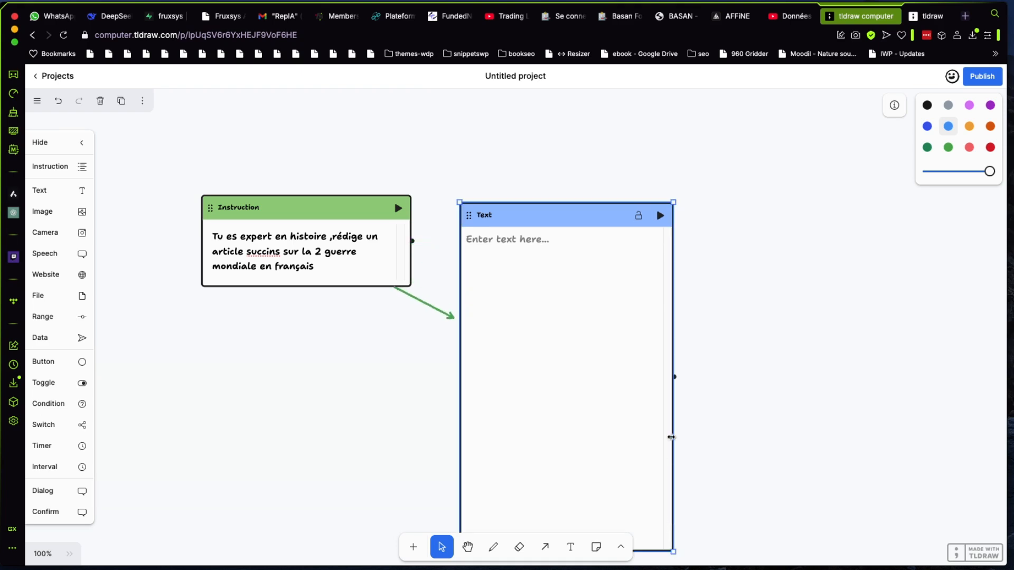
drag(589, 215, 617, 126)
drag(361, 215, 266, 264)
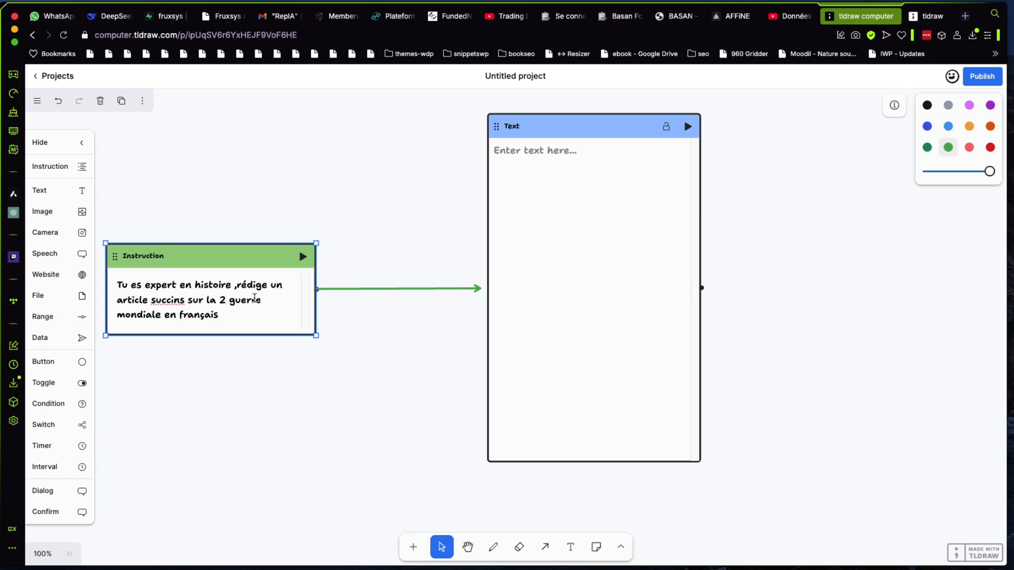
Edit the instruction's opening to read "Tu es expert en histoire de France , rédige un article"
click(237, 286)
text(,)
click(225, 286)
text(de )
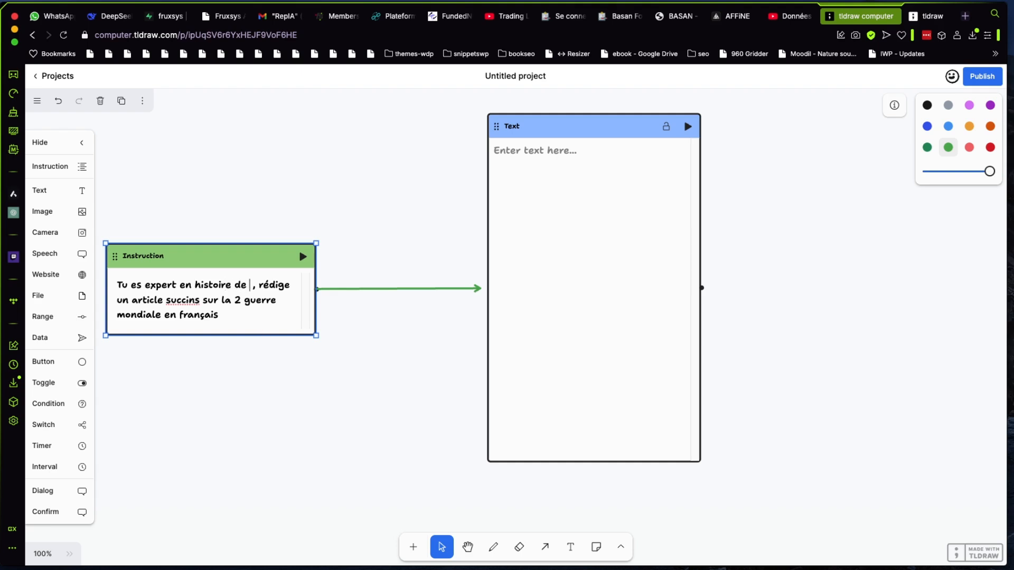
text(France)
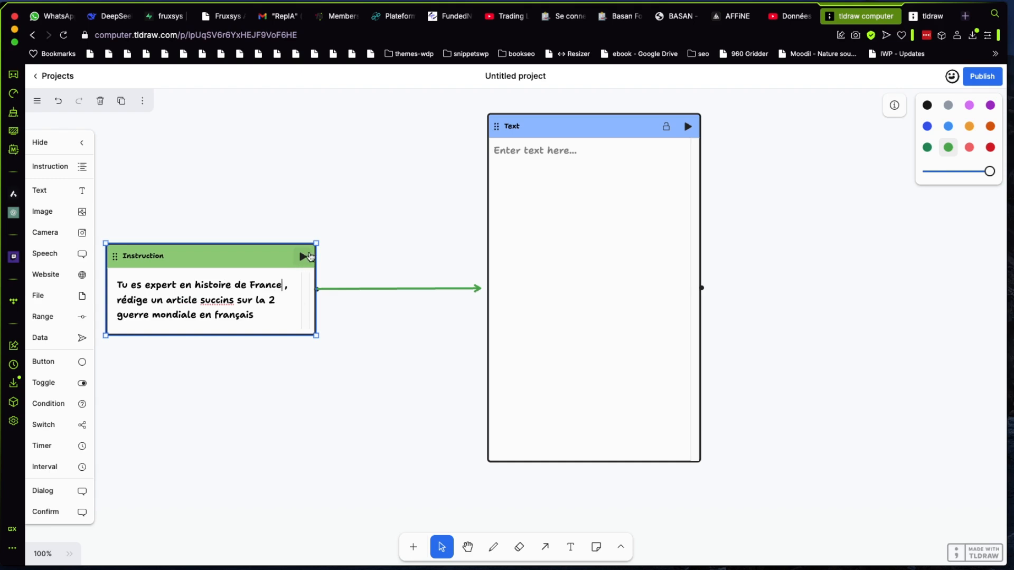
Rename the project as article-test
click(516, 74)
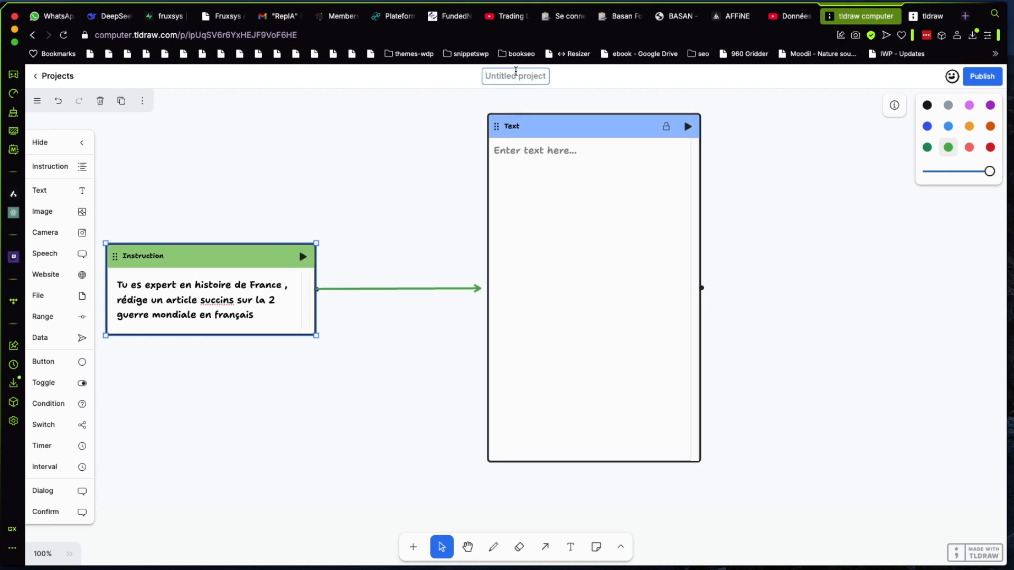
text(article)
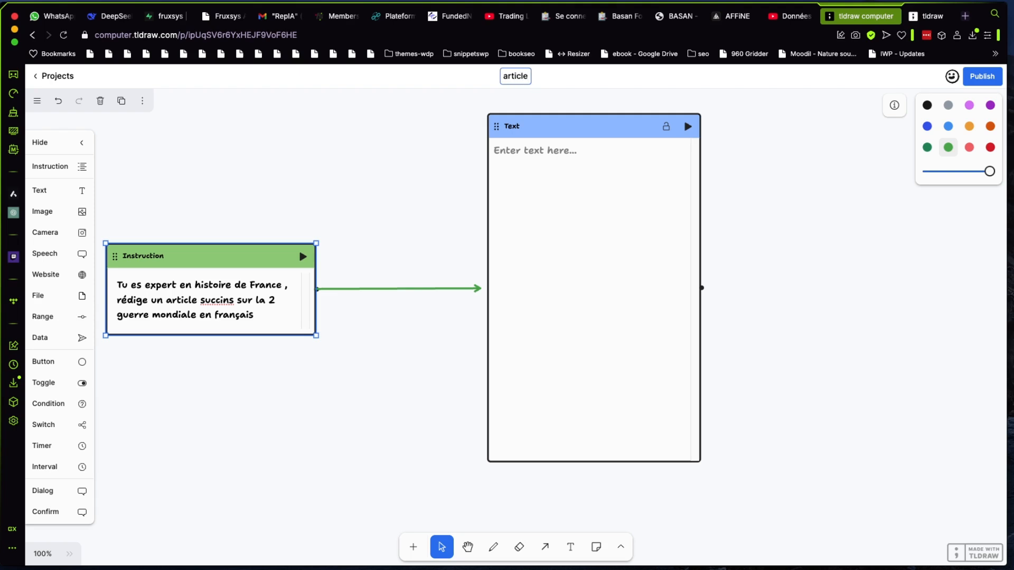
text(-test)
click(382, 174)
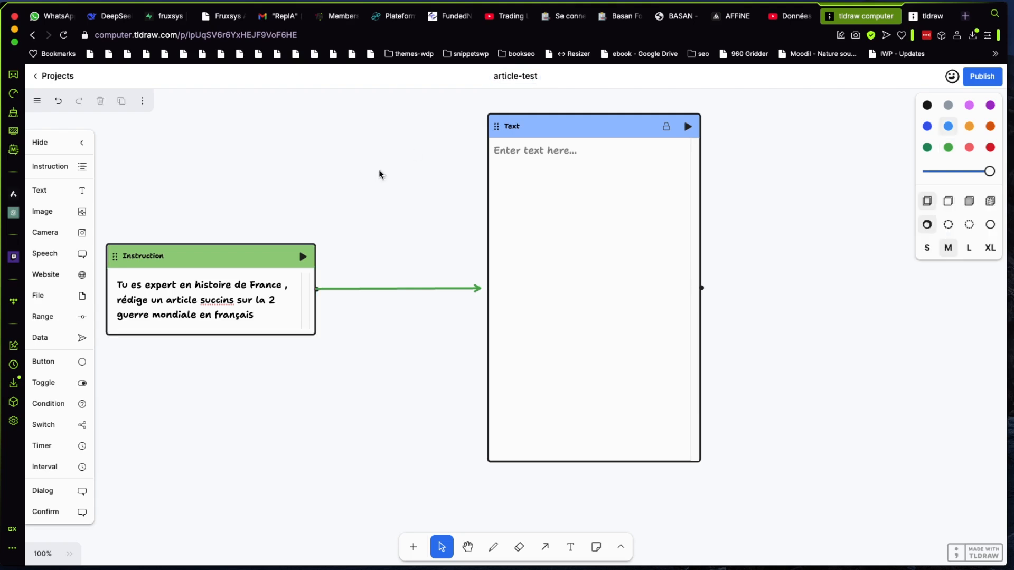
Run the Instruction component and read the generated article in the Text component through to its last paragraph
click(304, 257)
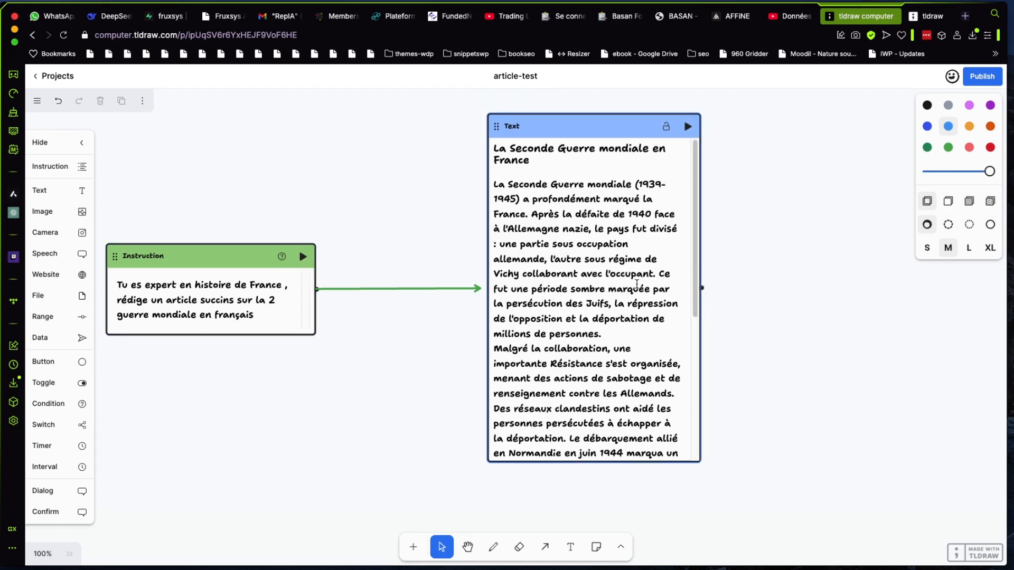
scroll(683, 325, down, 10)
scroll(678, 331, up, 10)
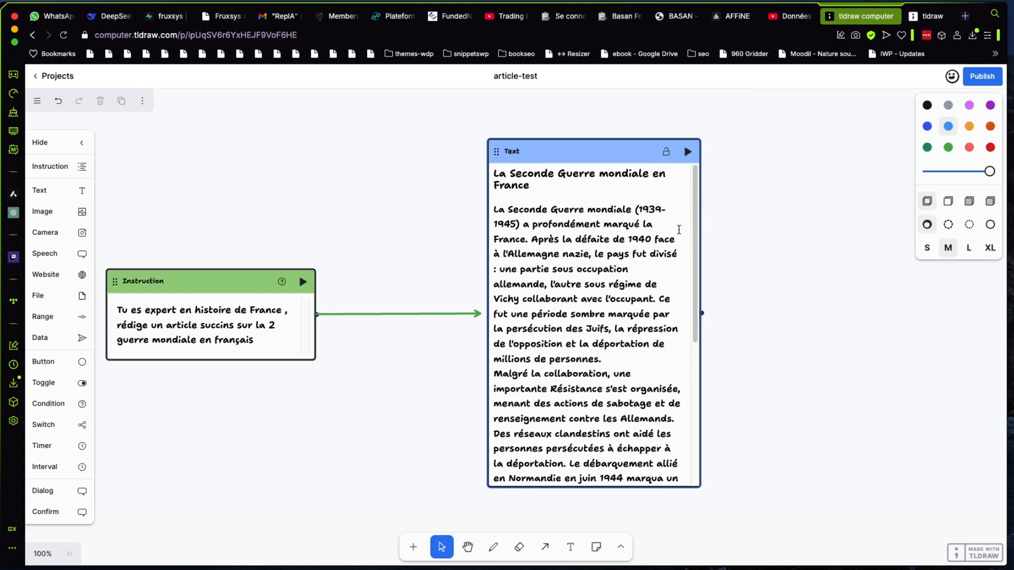
drag(696, 240, 697, 388)
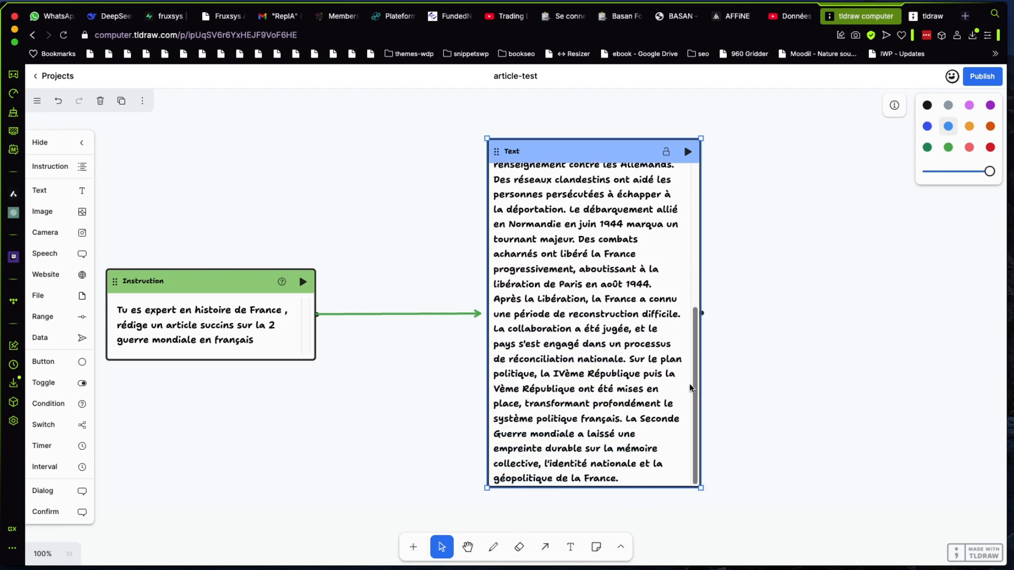
drag(494, 299, 655, 478)
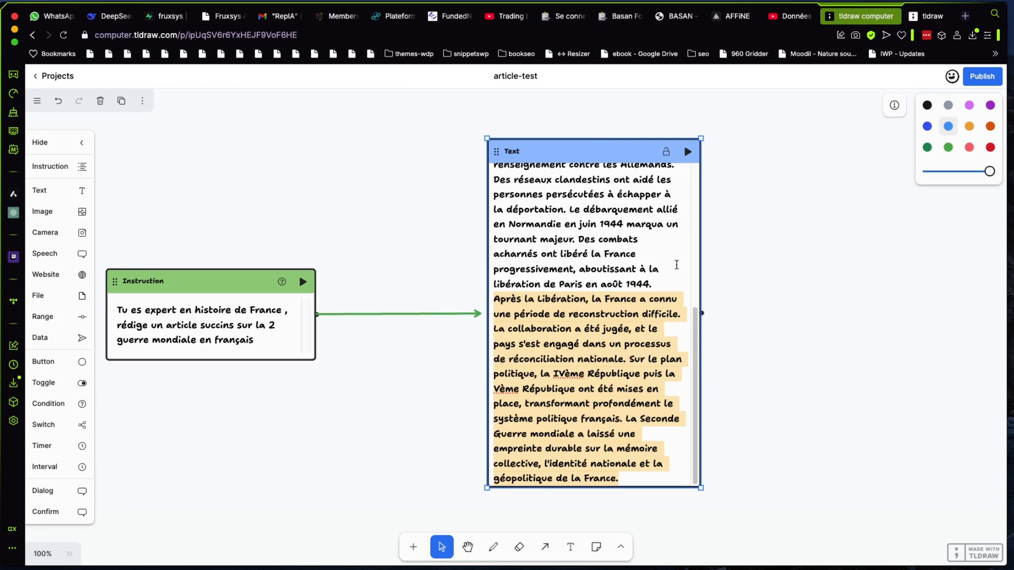
click(738, 288)
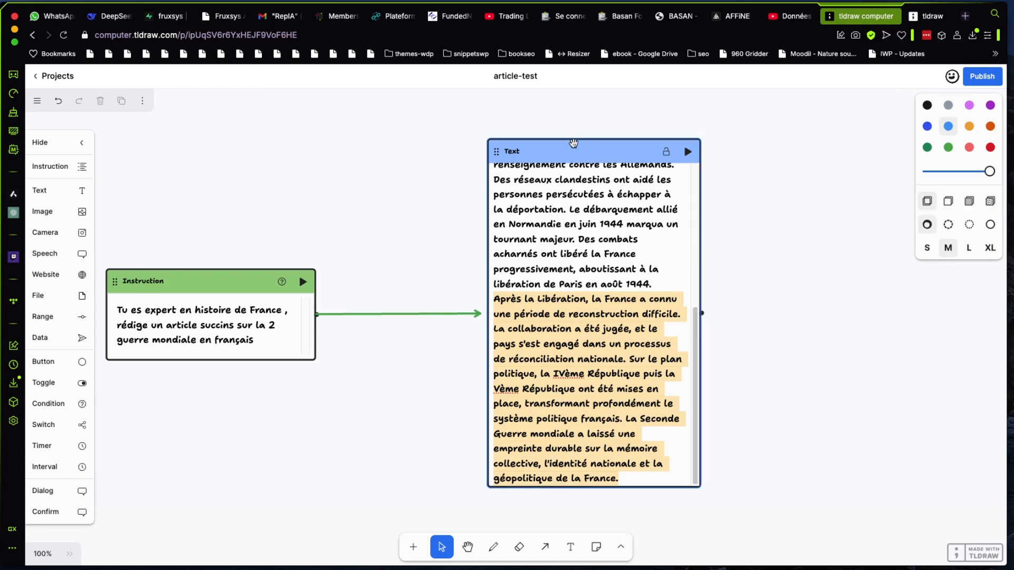
Move the Text component closer to the Instruction component and add an enlarged Image component to the right of the text
drag(570, 143, 452, 144)
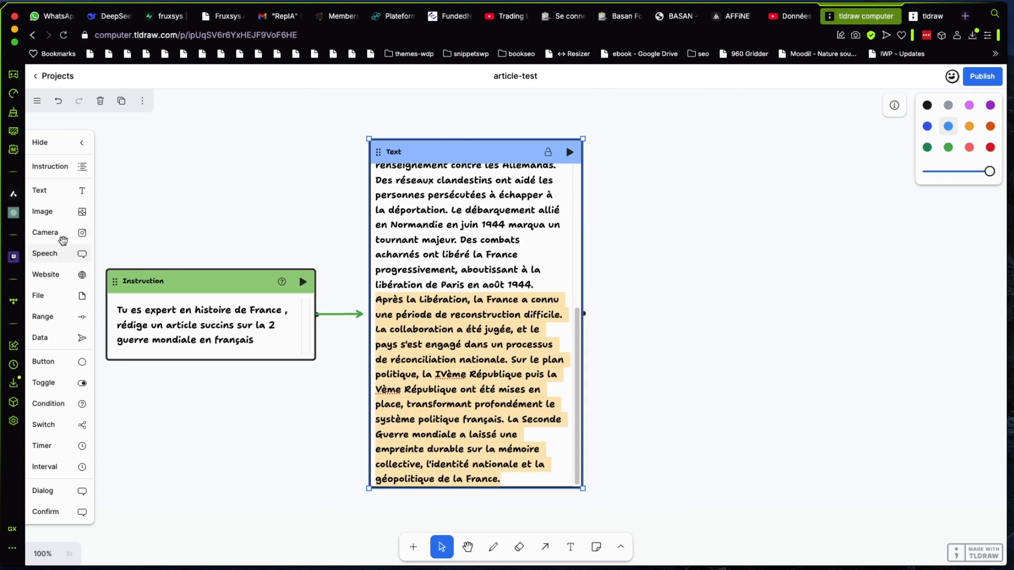
click(56, 211)
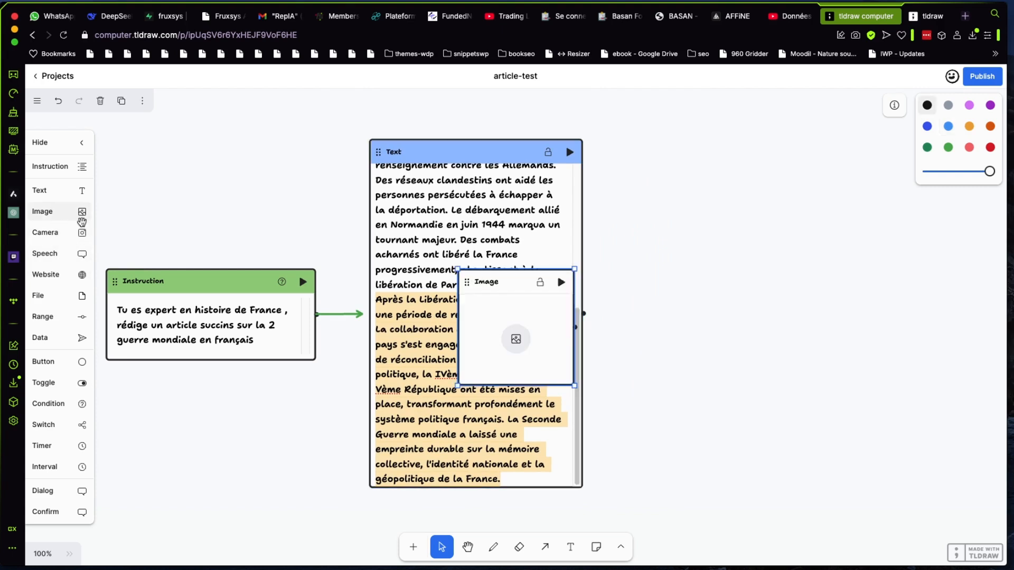
drag(523, 285, 700, 159)
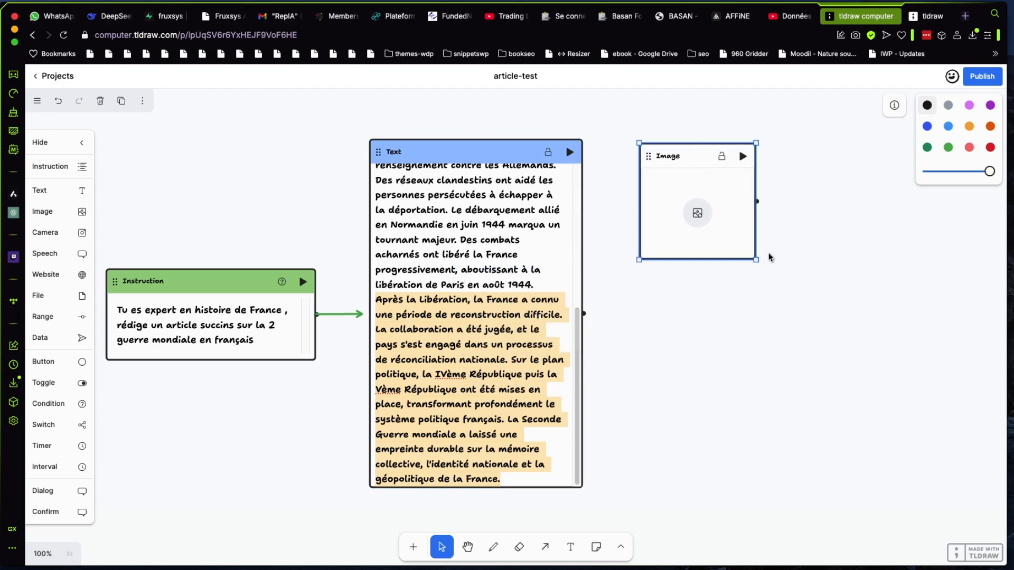
drag(754, 260, 870, 302)
Connect the Text component to the Image component with an arrow and run the Text component
drag(583, 314, 657, 315)
click(676, 320)
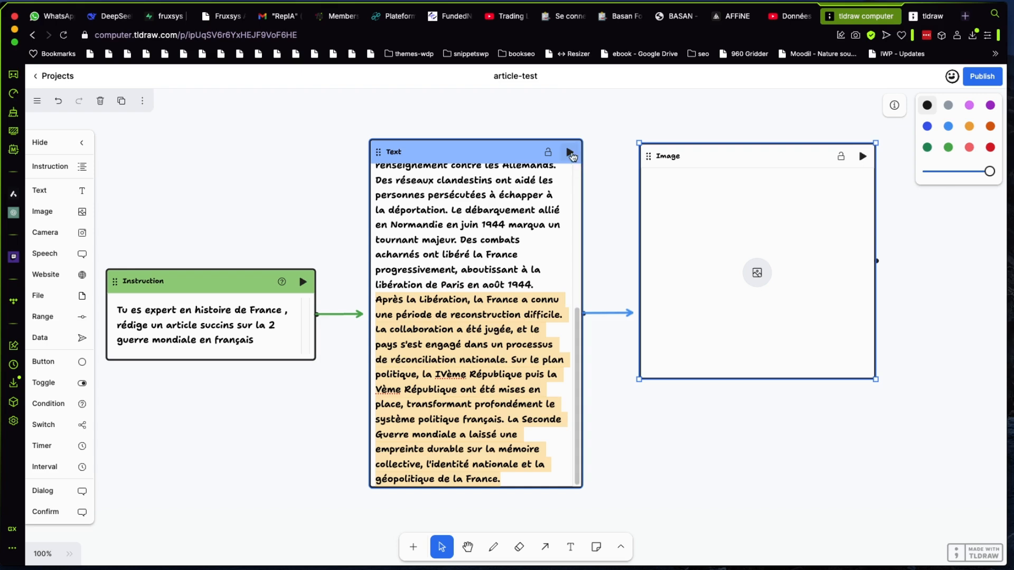
click(457, 154)
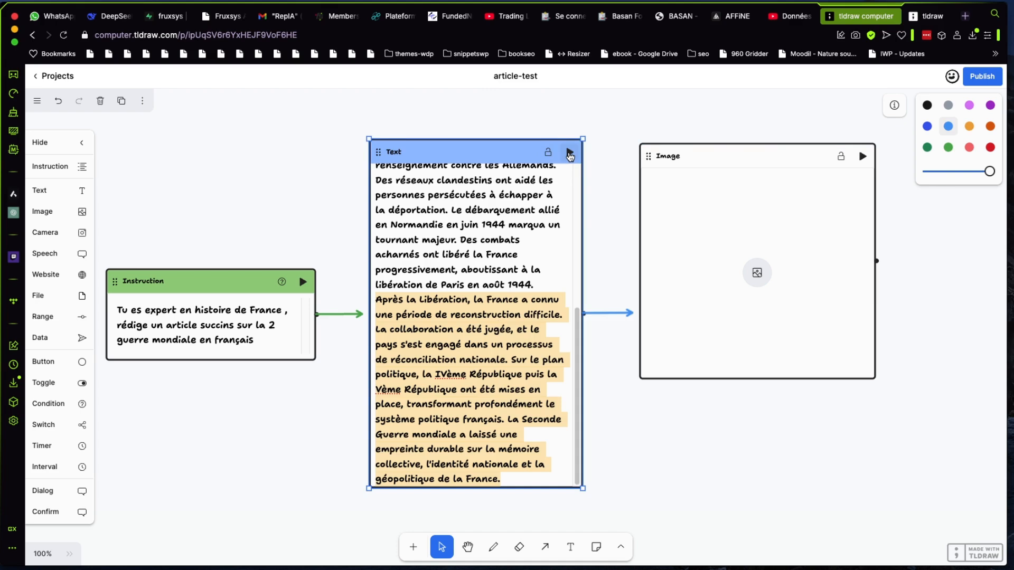
click(570, 154)
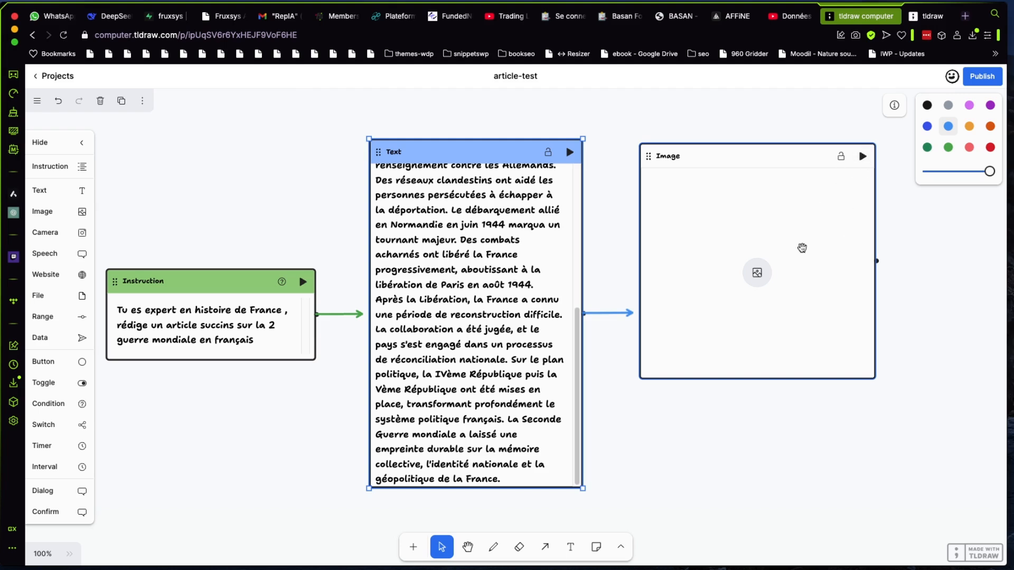
scroll(780, 288, up, 1)
scroll(780, 289, down, 2)
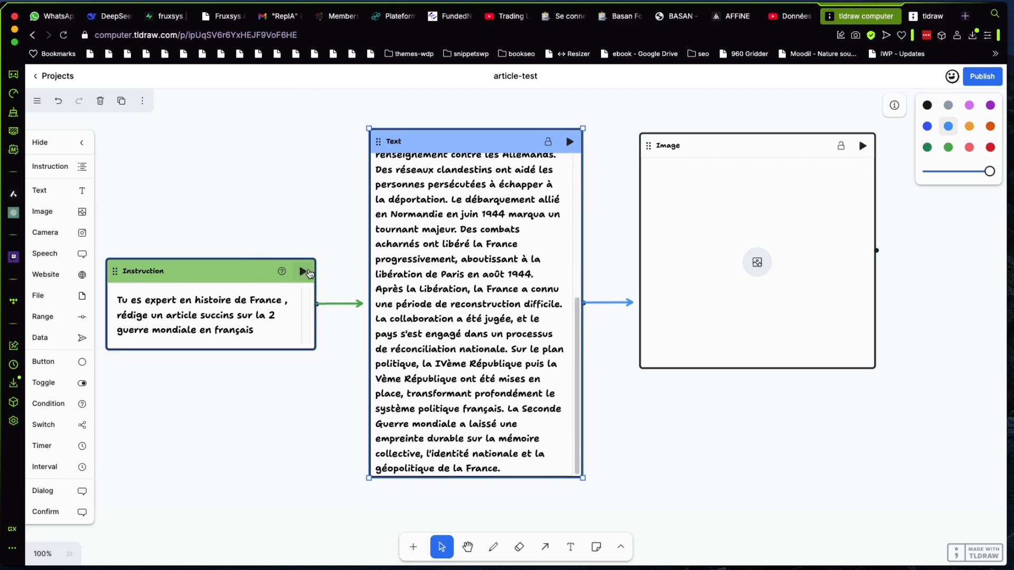
Shift the Image component a little farther from the Text component and run the Text component again
double_click(269, 328)
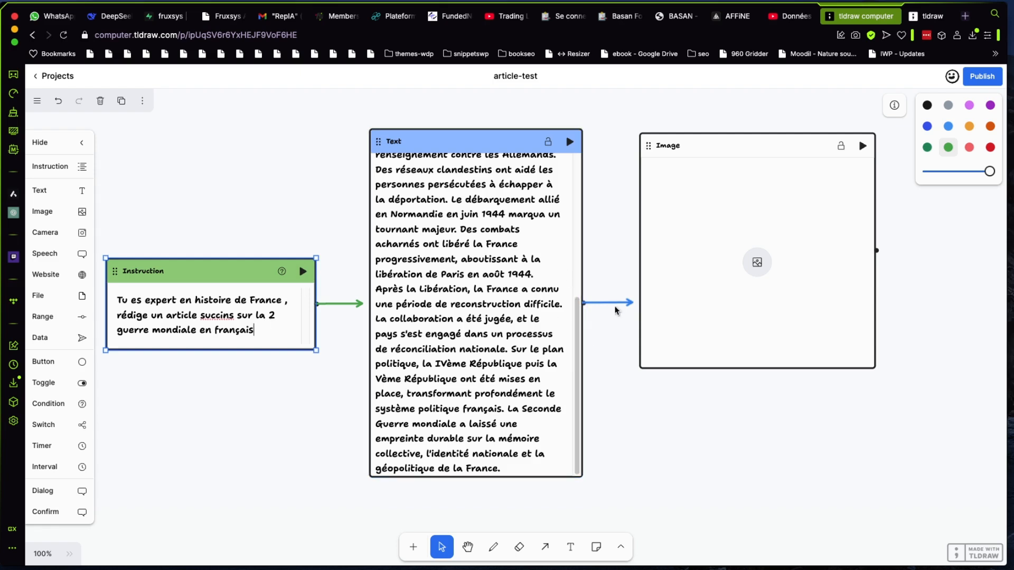
drag(785, 140, 812, 140)
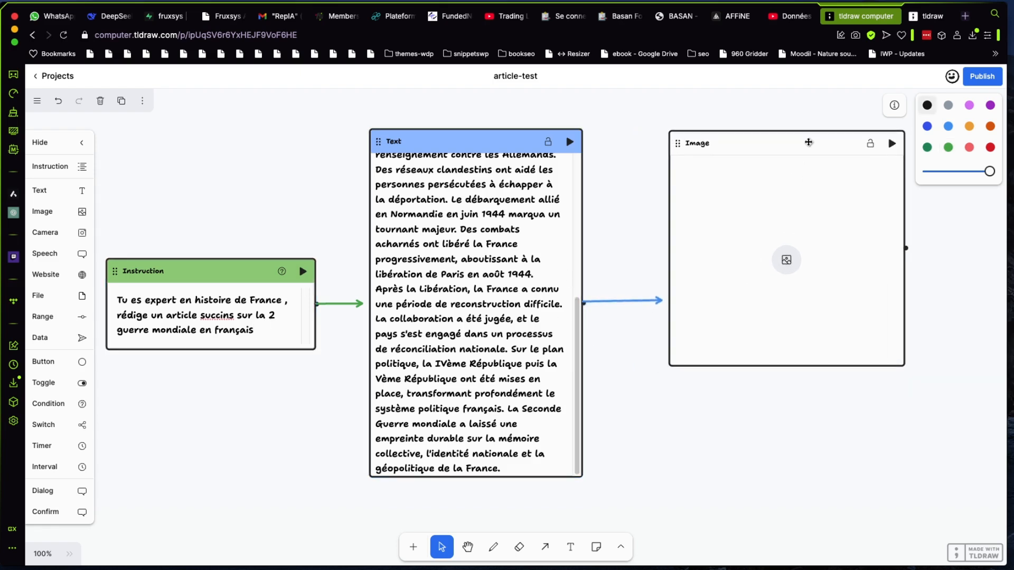
click(569, 141)
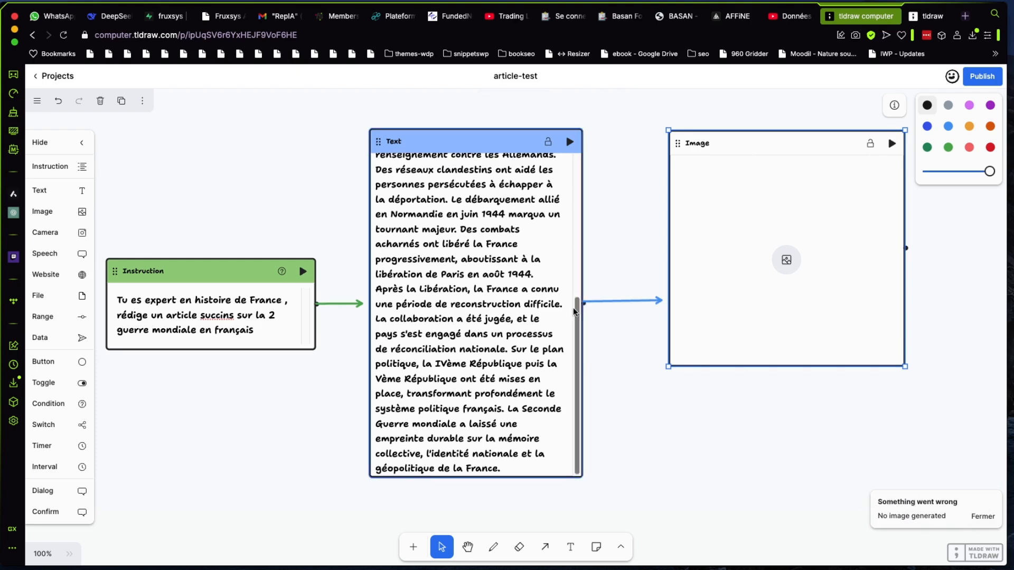
Move the Image component down and away from the Text component, and place a new Instruction component above it
drag(754, 313, 847, 424)
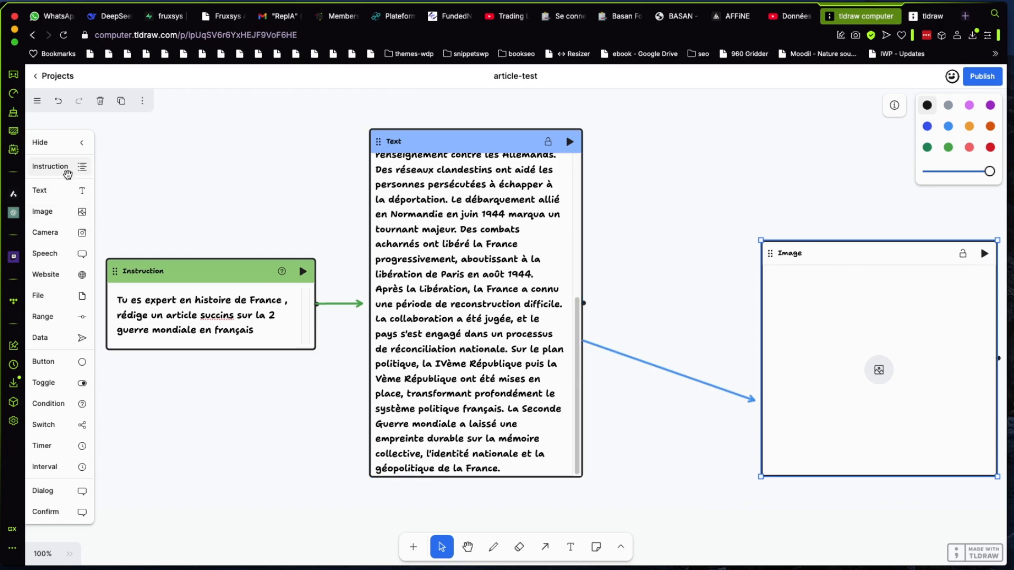
click(68, 168)
drag(530, 302, 744, 146)
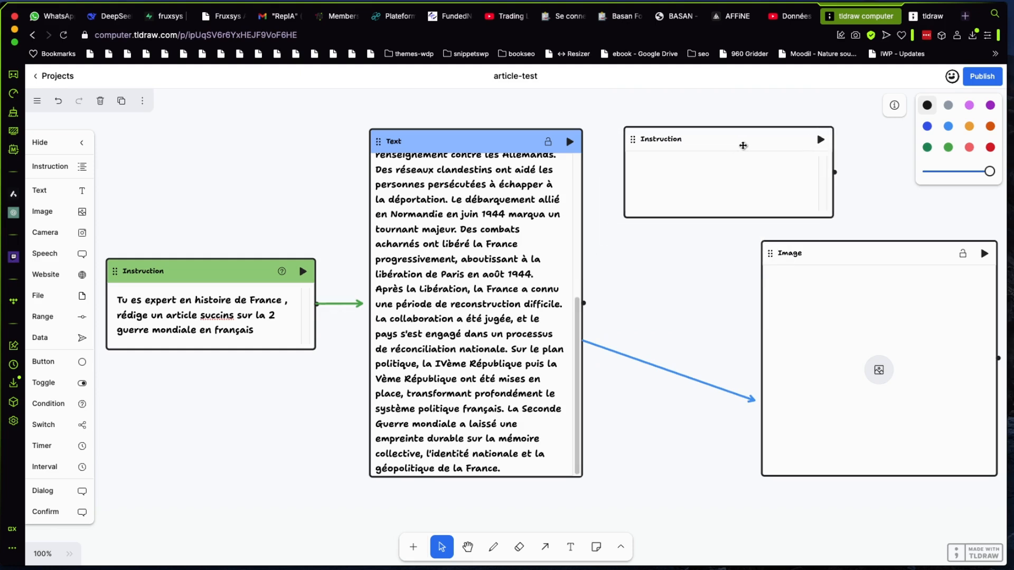
Reattach the Text component's outgoing arrow to the new Instruction component and connect that Instruction to the Image component
click(752, 400)
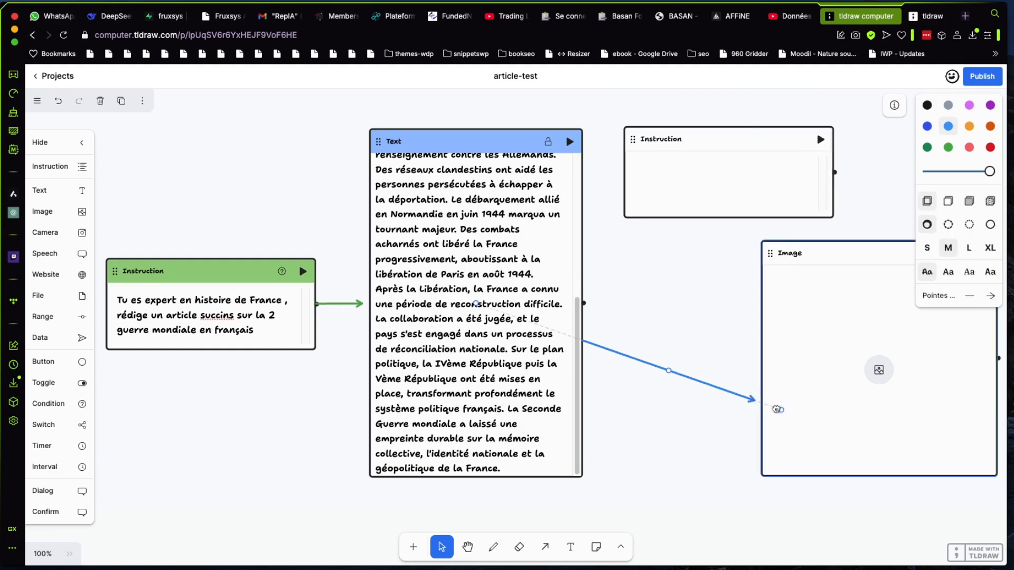
drag(780, 408, 657, 200)
click(699, 192)
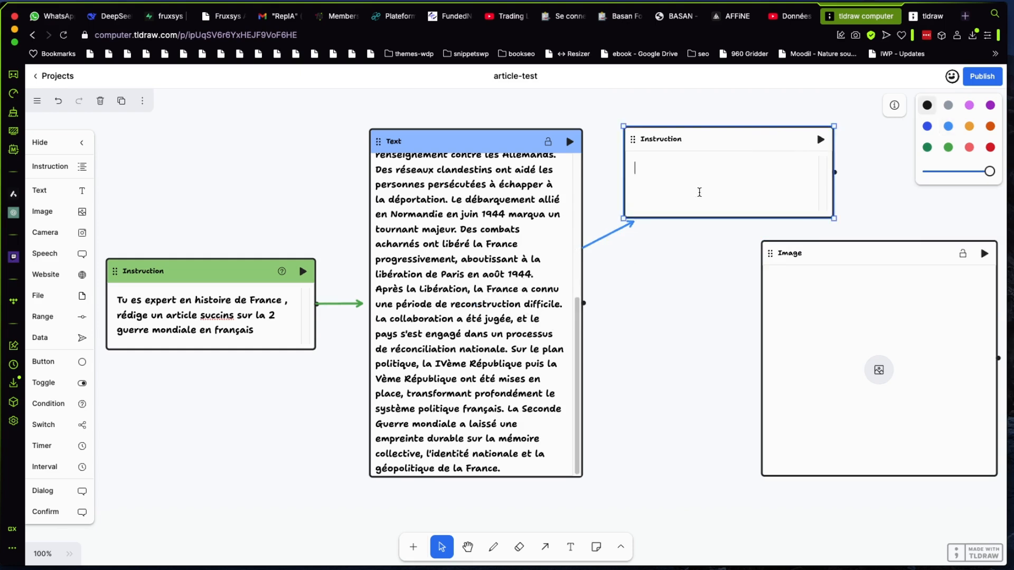
click(633, 227)
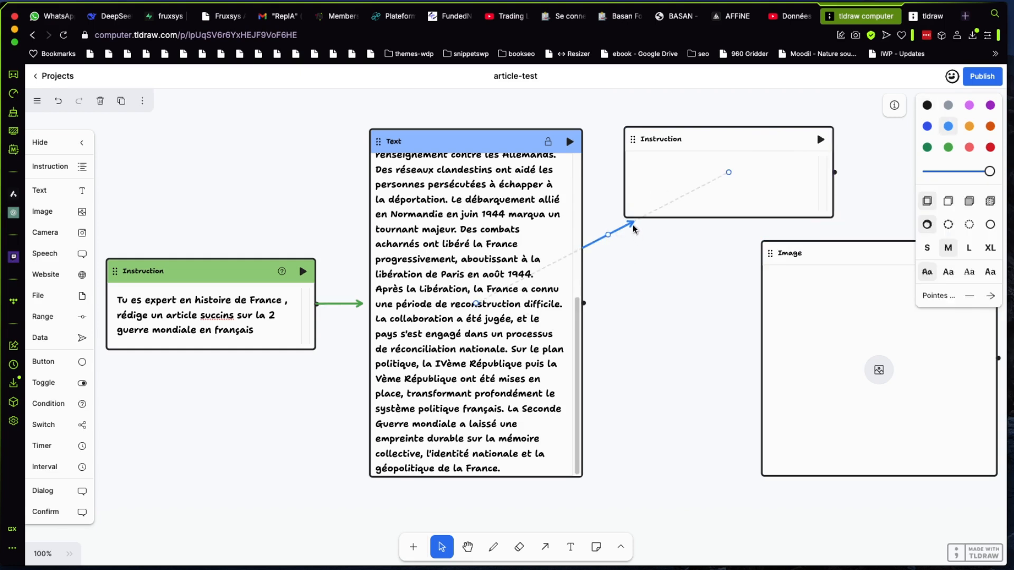
click(747, 207)
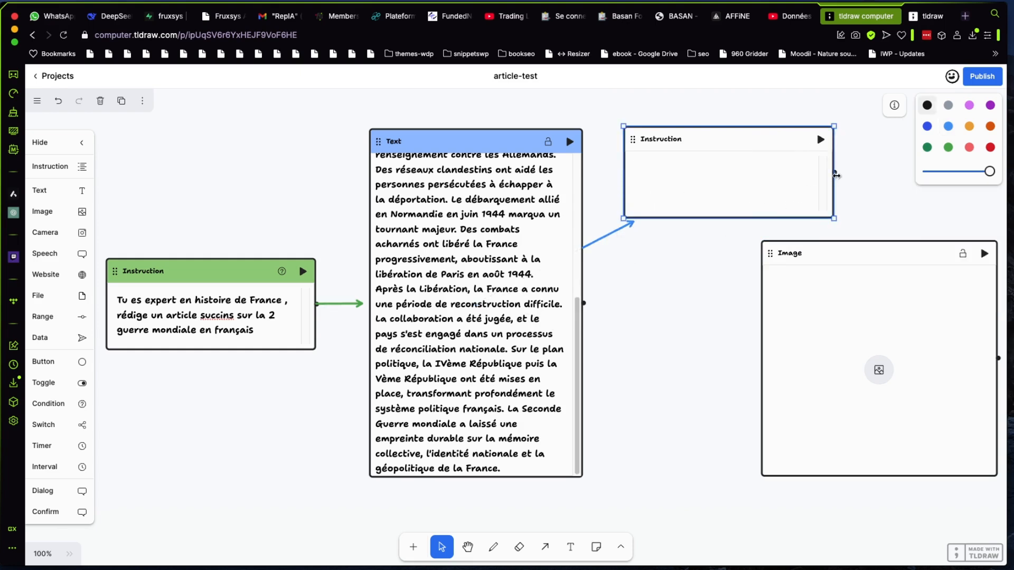
drag(834, 173, 864, 290)
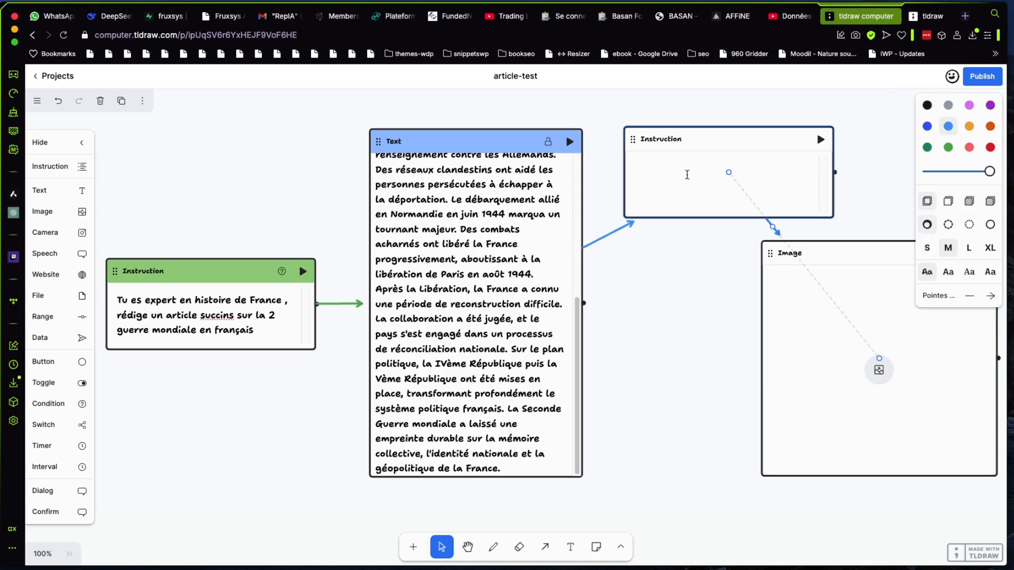
Enter "Génére une image Illsutrant la 2 guerre mondiale" in the new Instruction component and run it
click(687, 175)
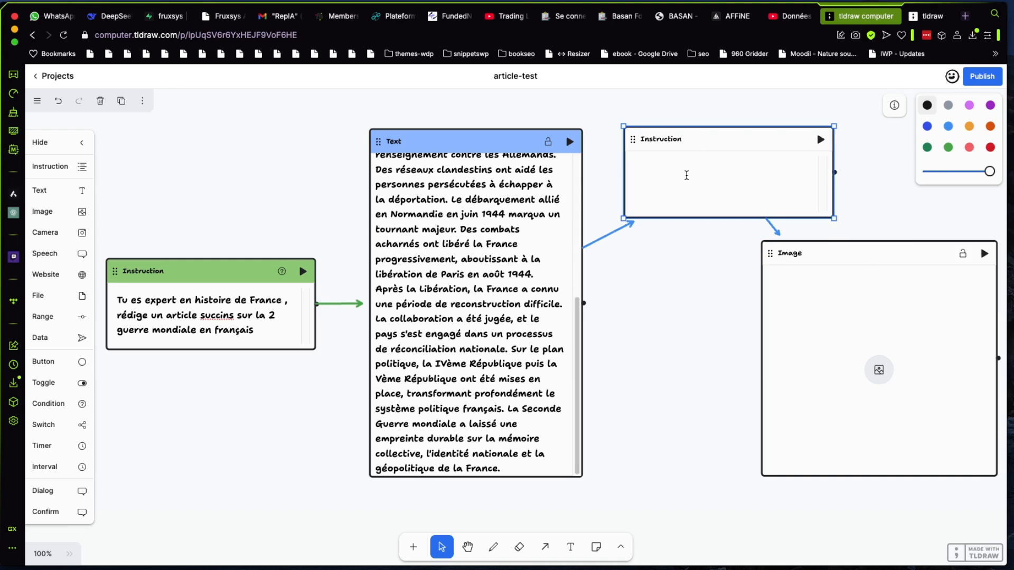
text(Génére une image )
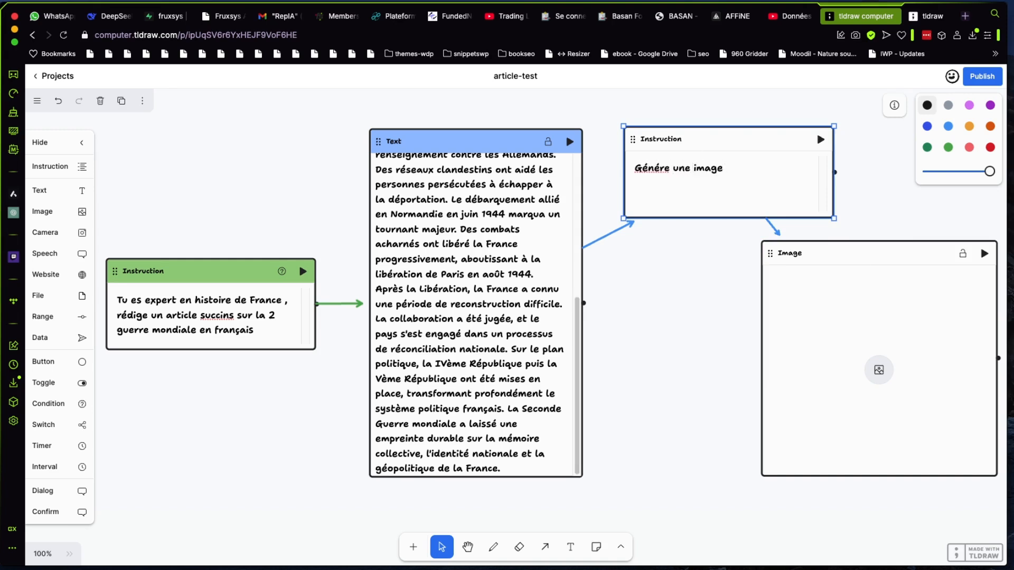
text(Illsutrant la 2 g)
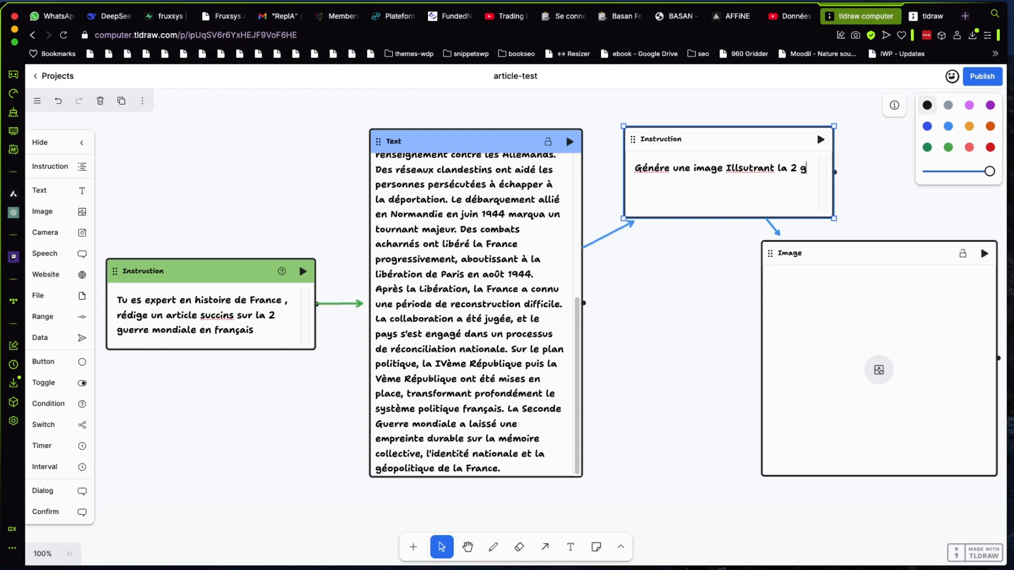
text(uerre mondiale)
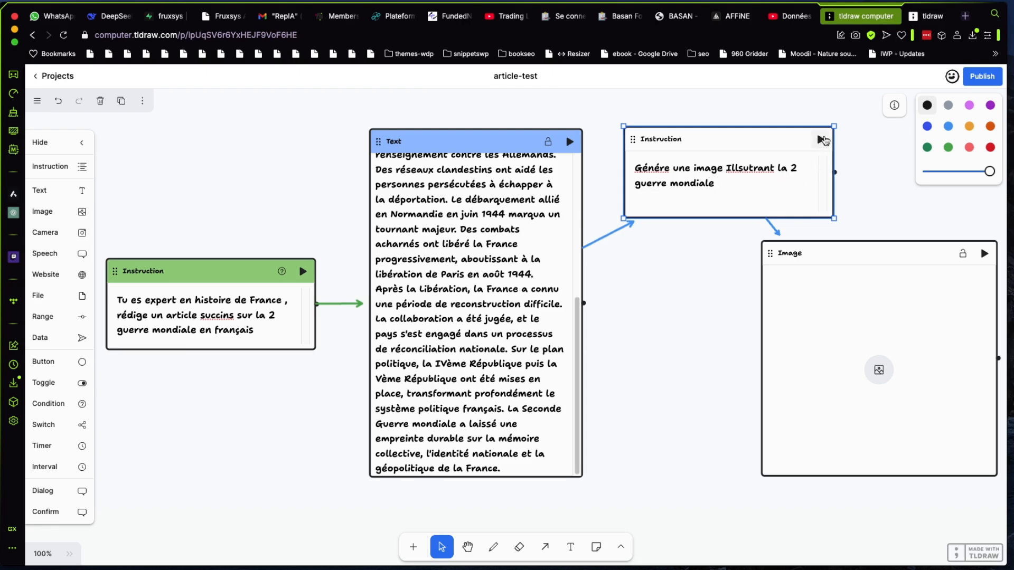
click(823, 140)
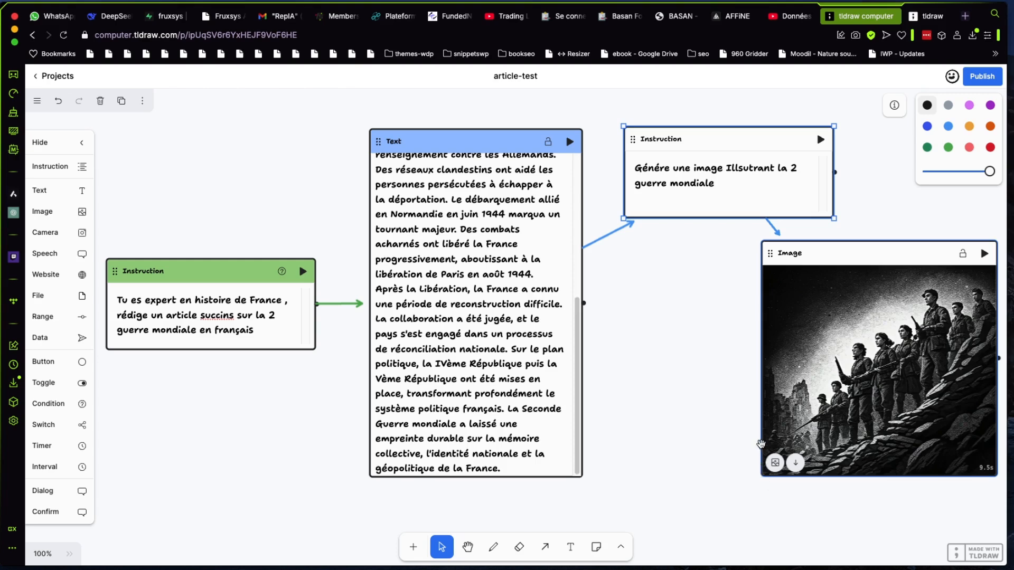
Enlarge the Image component until it spans the area beneath the second Instruction and view the whole generated picture
click(837, 255)
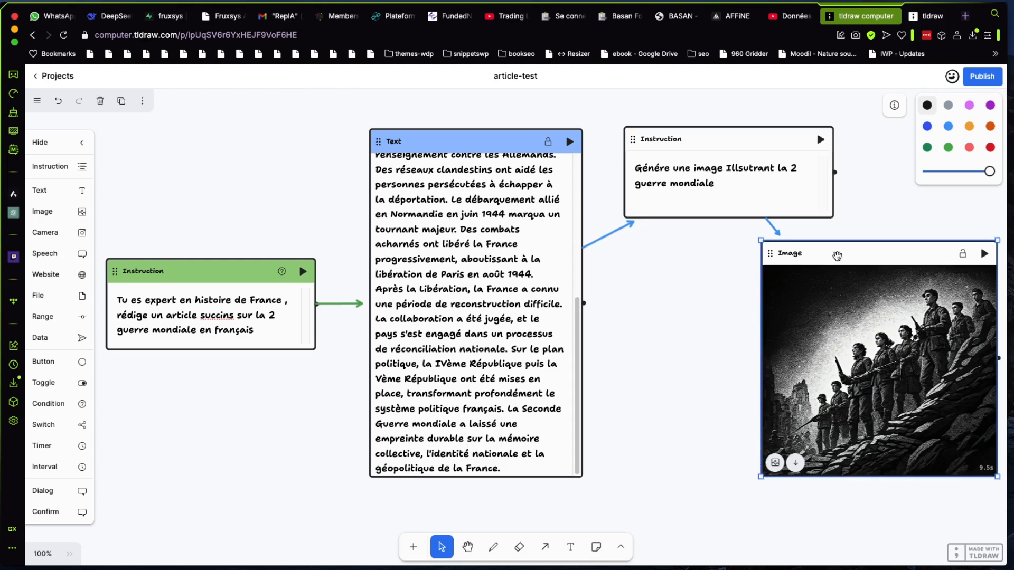
drag(759, 477, 624, 495)
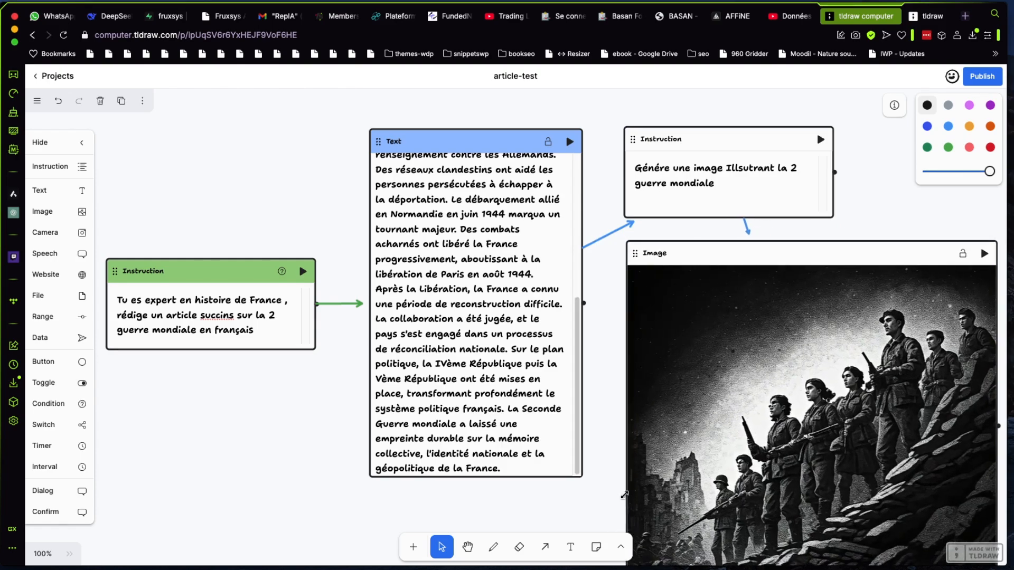
click(877, 214)
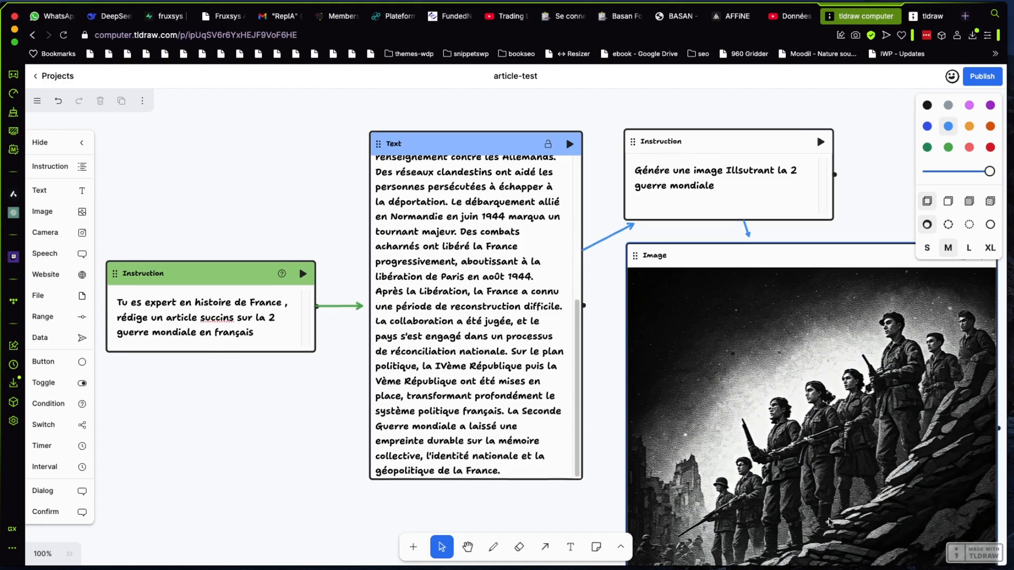
scroll(829, 528, down, 4)
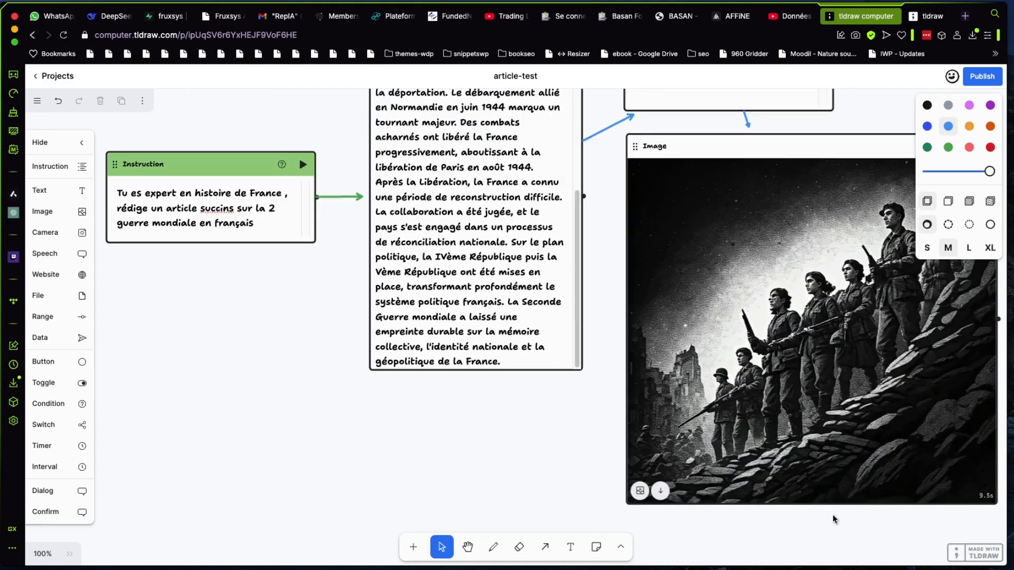
scroll(832, 518, up, 1)
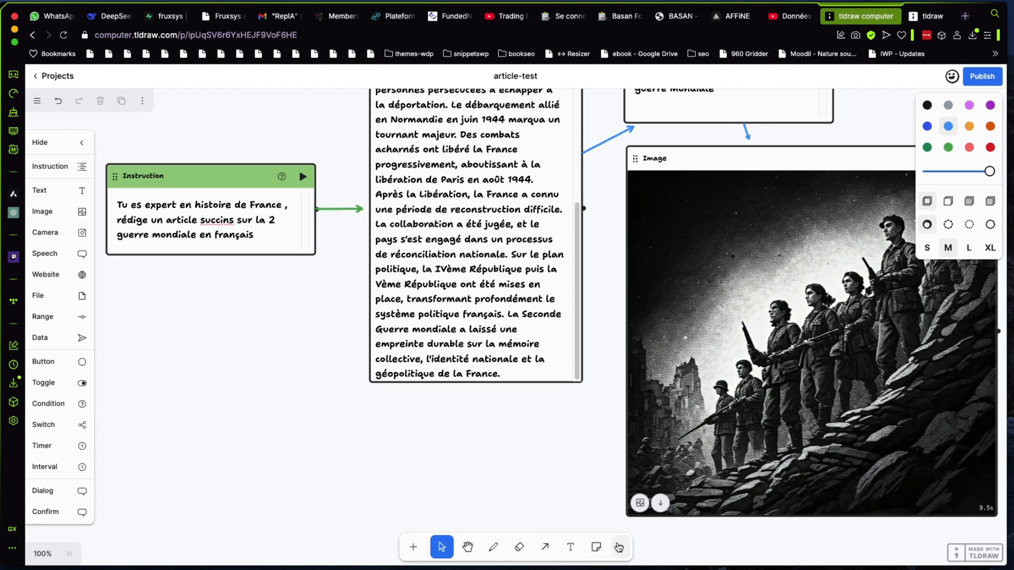
Sketch a small blue airplane below the workflow, using an oval for the body and freehand strokes for wings, tail and windows
click(598, 550)
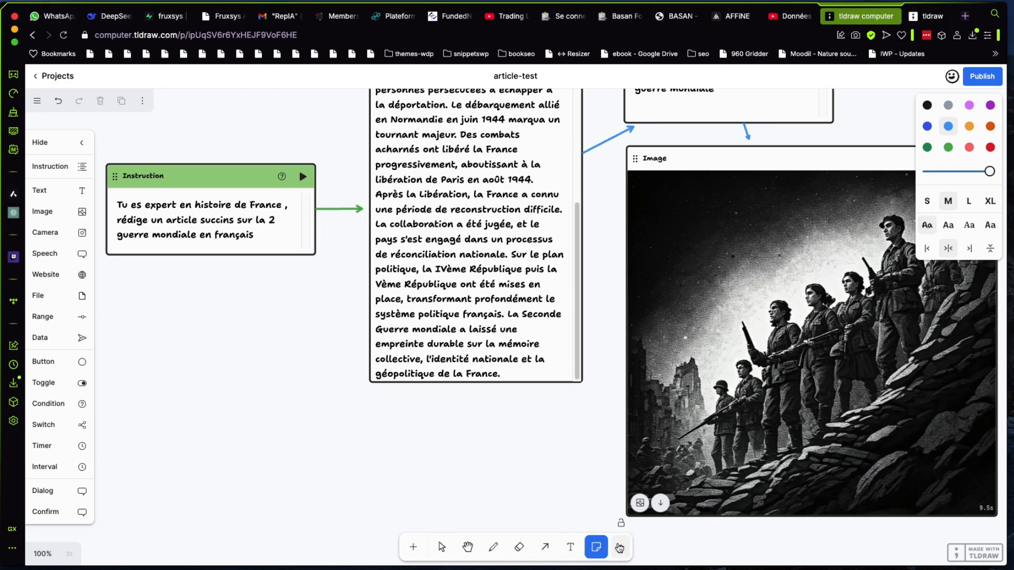
click(620, 548)
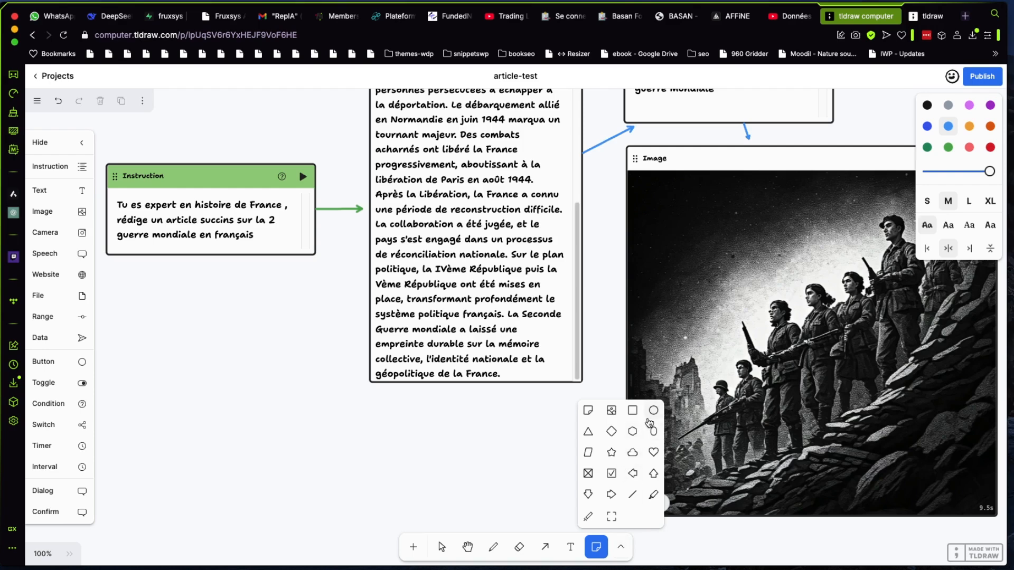
click(653, 431)
drag(289, 462, 361, 479)
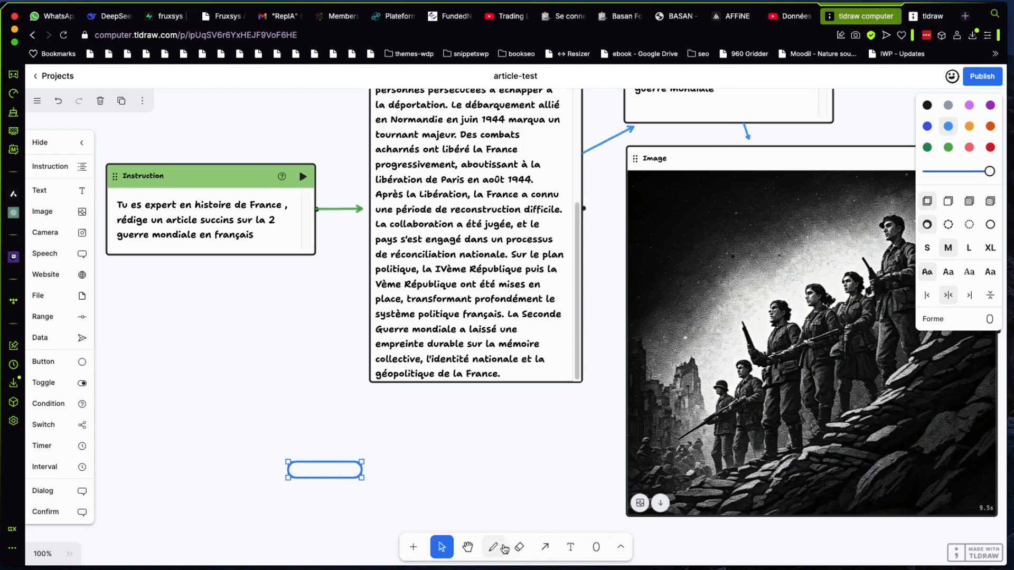
click(496, 548)
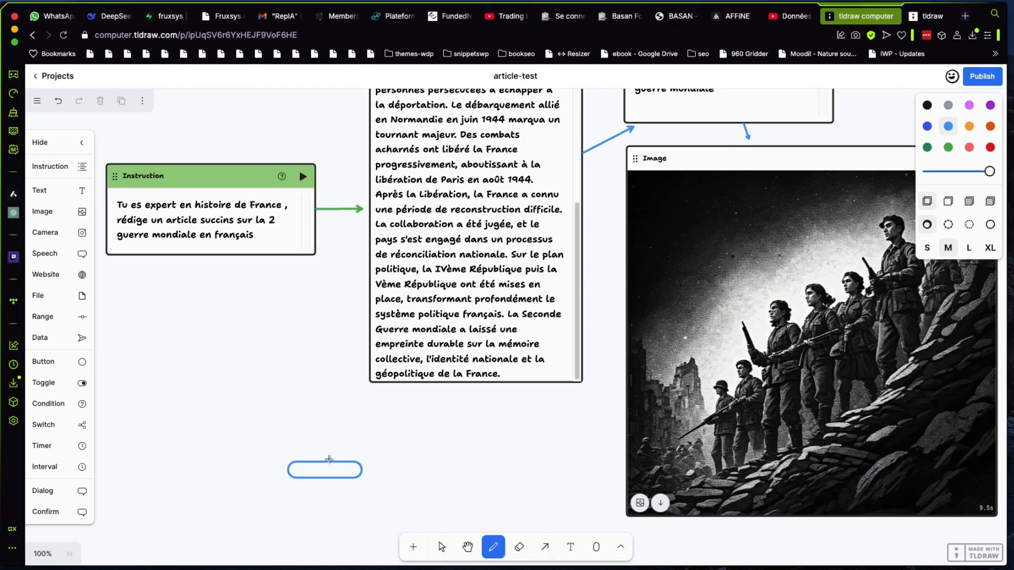
mouse_move(330, 459)
mouse_down()
mouse_move(322, 442)
mouse_move(341, 463)
mouse_move(331, 496)
mouse_move(318, 499)
mouse_move(313, 489)
mouse_move(361, 470)
mouse_move(299, 472)
mouse_move(283, 445)
mouse_move(292, 471)
mouse_move(355, 468)
mouse_move(313, 467)
mouse_move(335, 467)
mouse_up()
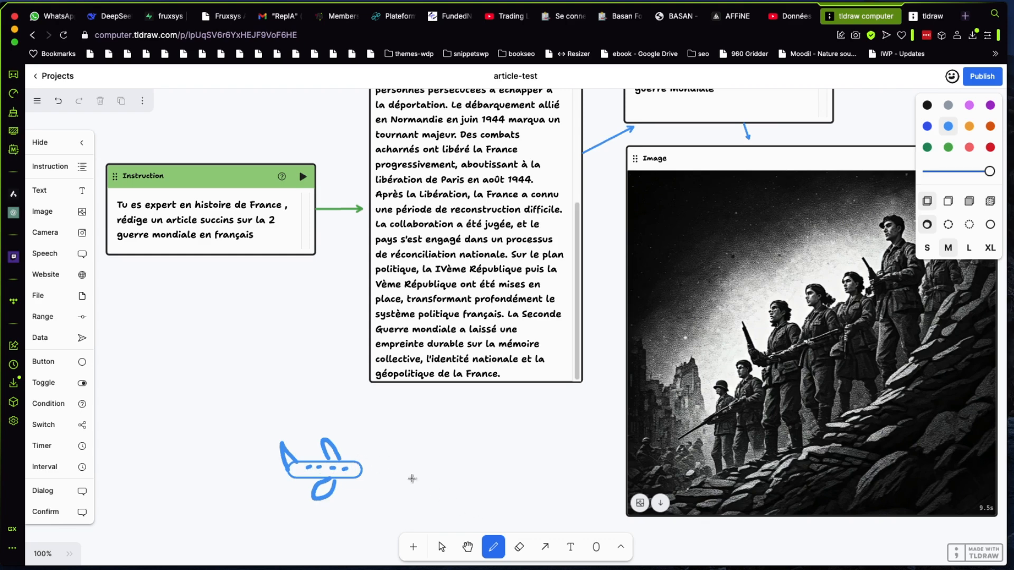
Draw a frame around the airplane sketch
click(621, 548)
click(611, 516)
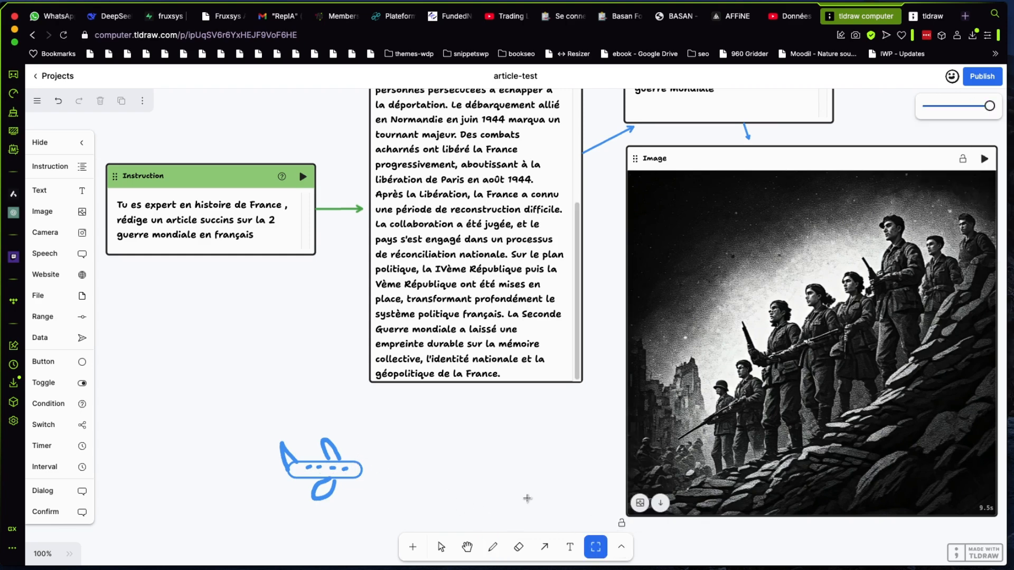
drag(277, 461, 389, 512)
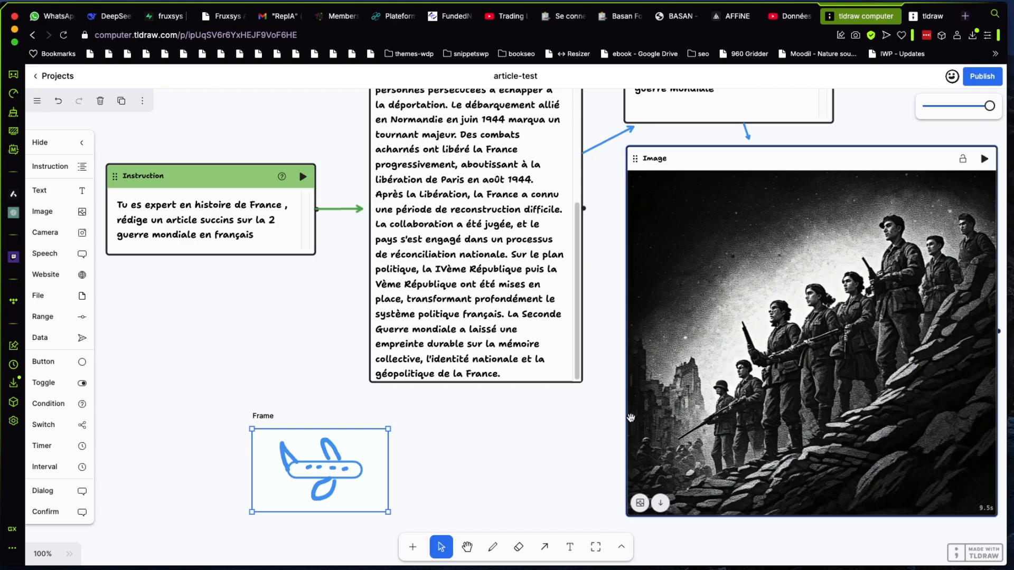
click(637, 424)
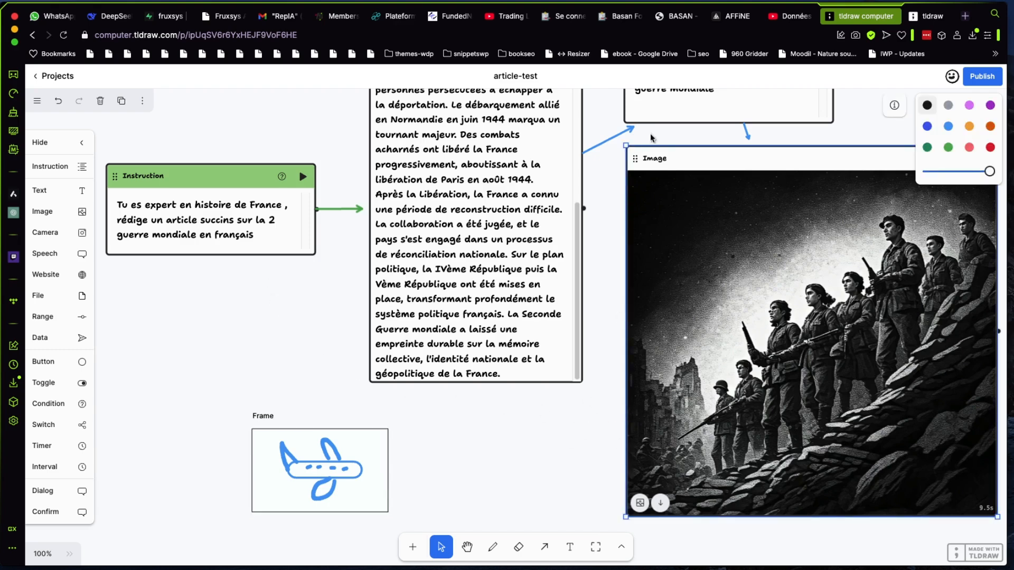
click(656, 111)
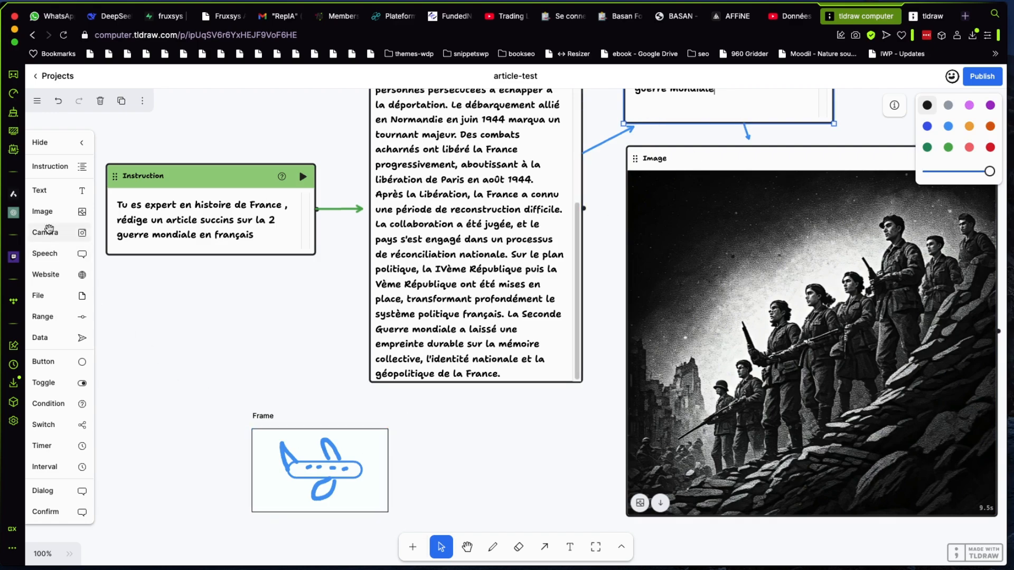
Add another Image component between the airplane frame and the large image, below the Text component, and enlarge it slightly
click(41, 215)
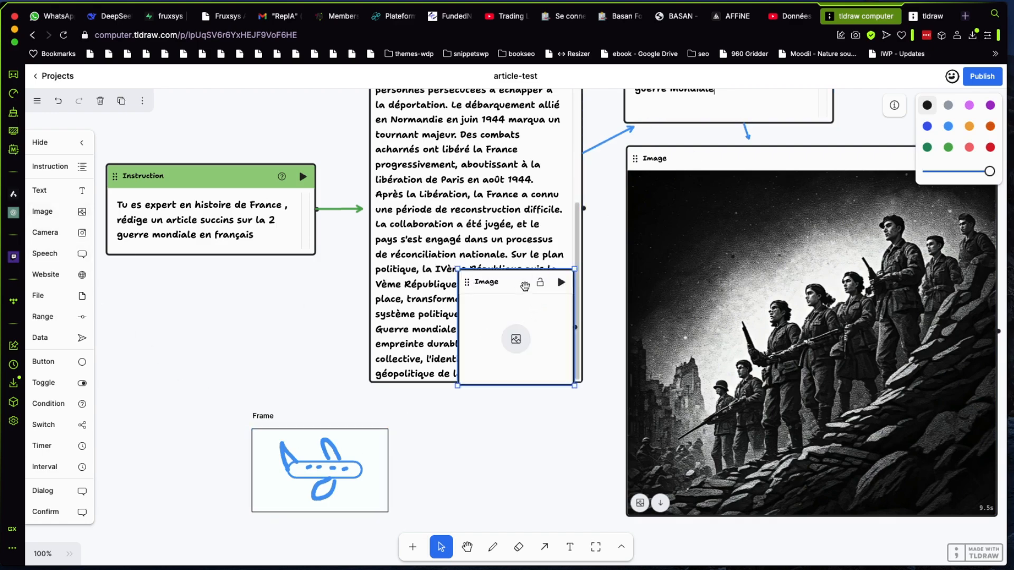
drag(523, 285, 551, 416)
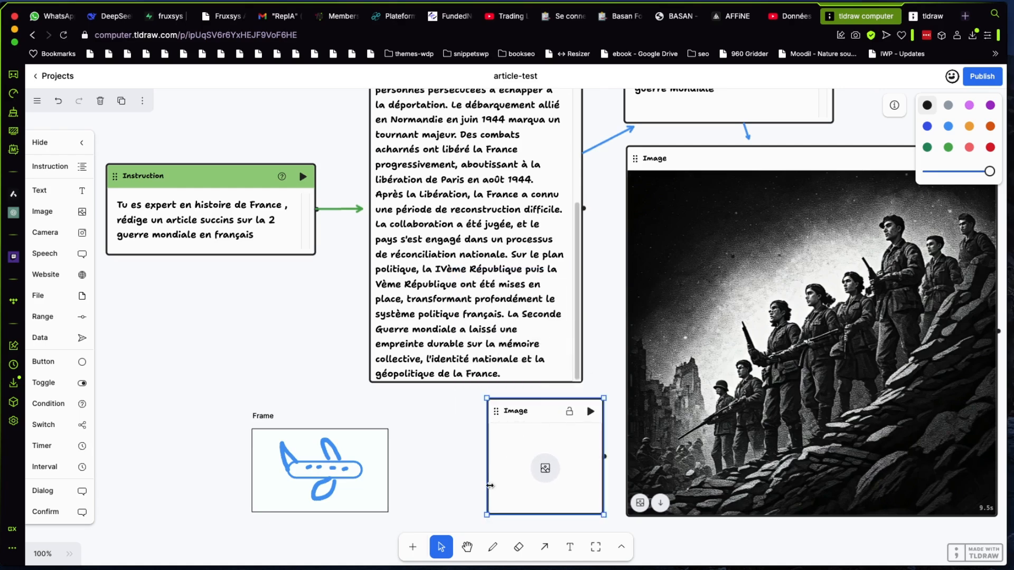
drag(494, 477, 463, 476)
Connect the airplane frame to the new Image component with an arrow
click(379, 478)
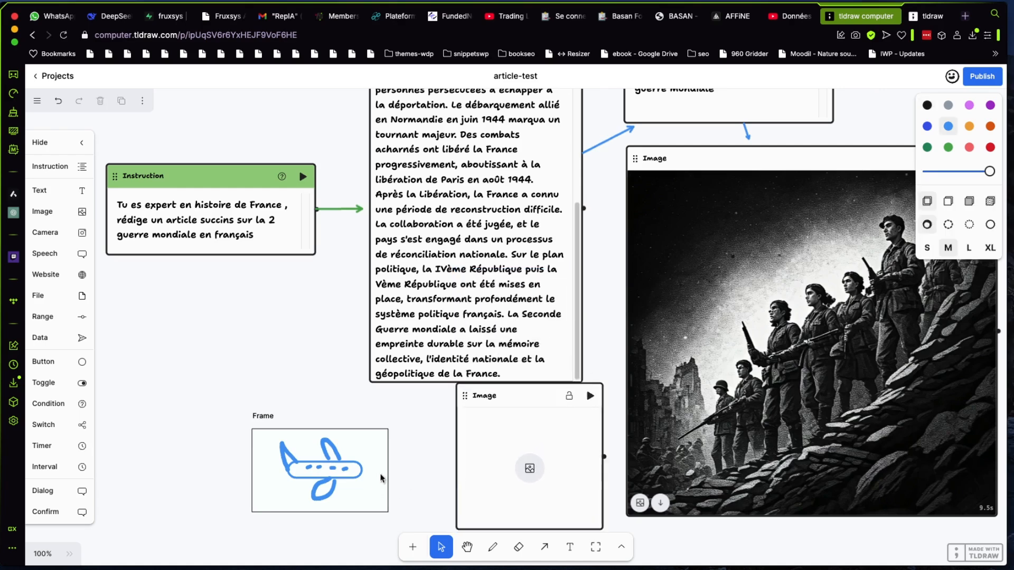
click(366, 439)
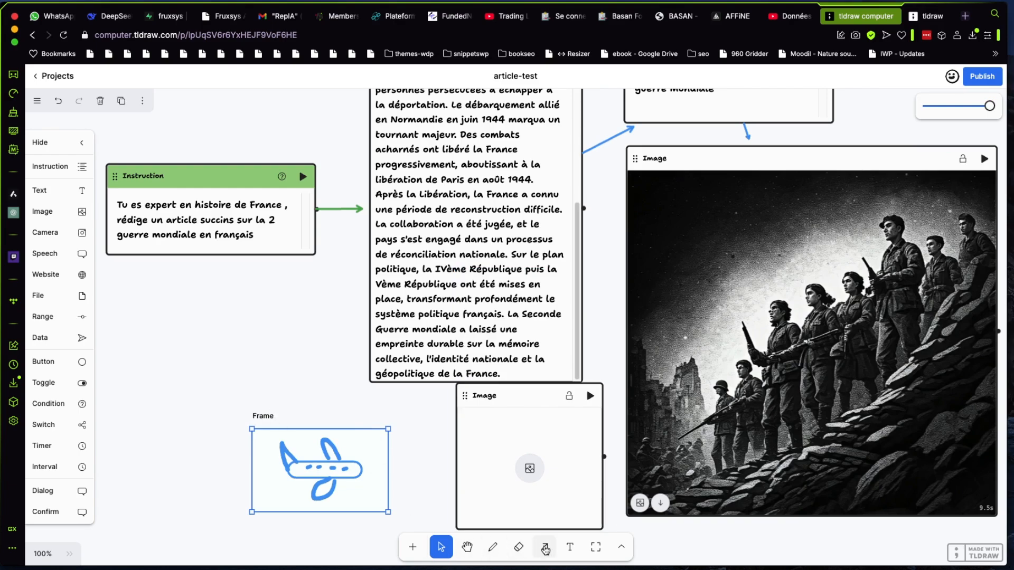
click(546, 550)
drag(376, 477, 500, 471)
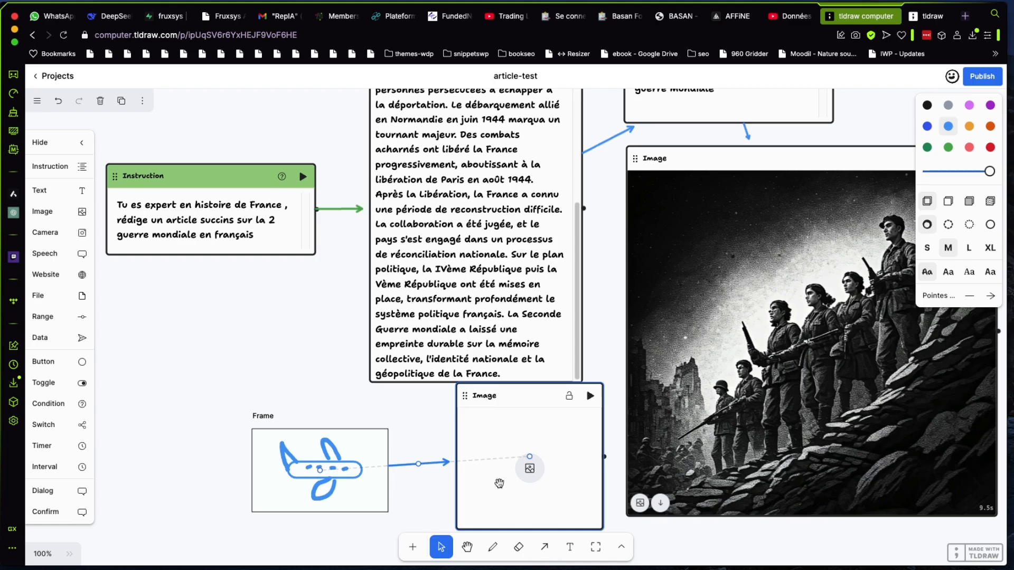
click(377, 445)
click(657, 115)
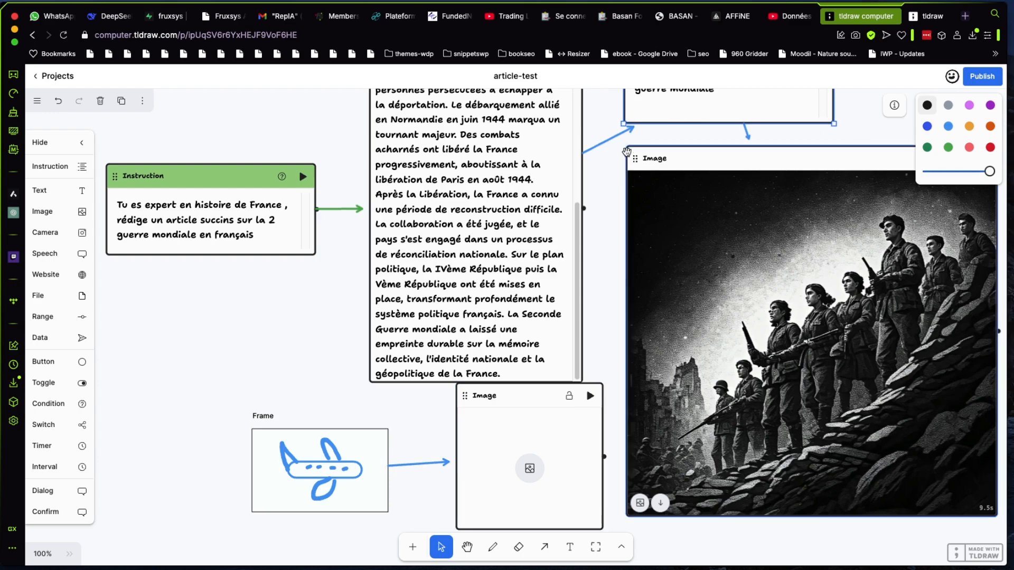
Shrink the Image component holding the soldiers picture, pulling it away from the Text and Instruction components
click(660, 160)
drag(626, 148, 744, 264)
scroll(742, 217, up, 1)
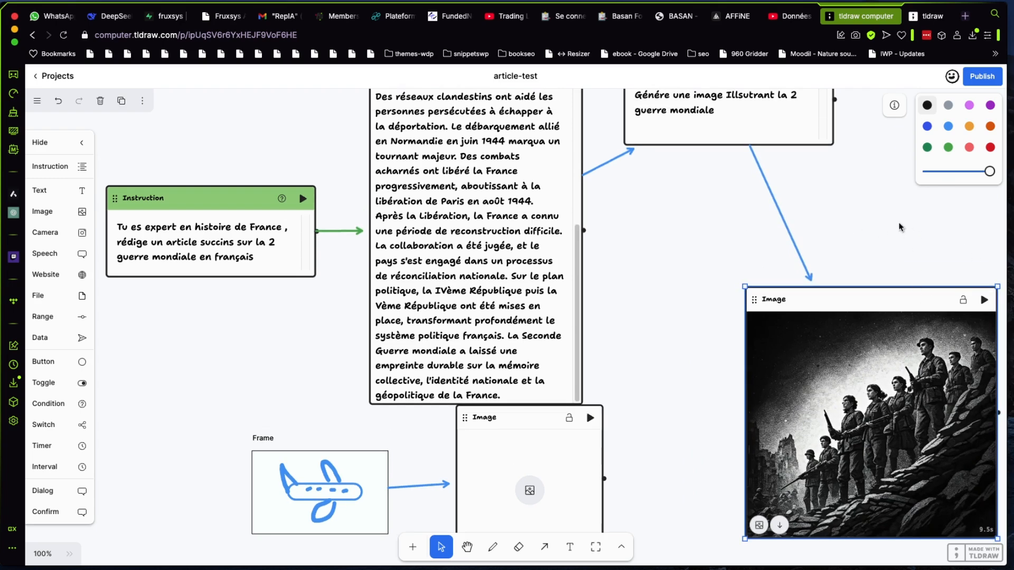
Connect the "Génére une image Illsutrant la 2 guerre mondiale" Instruction to the airplane frame and place the frame between and below the two Image components
click(48, 552)
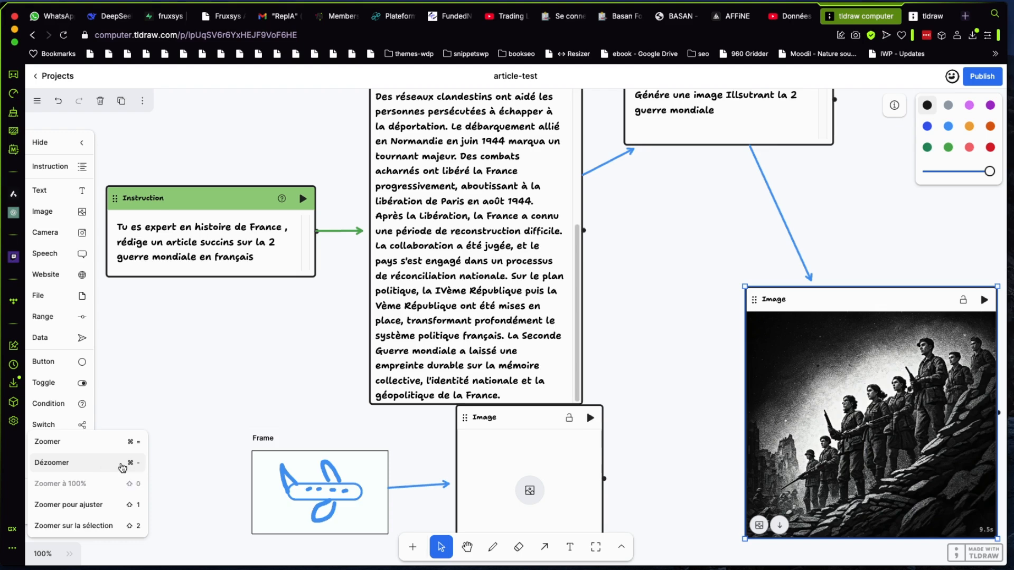
click(105, 466)
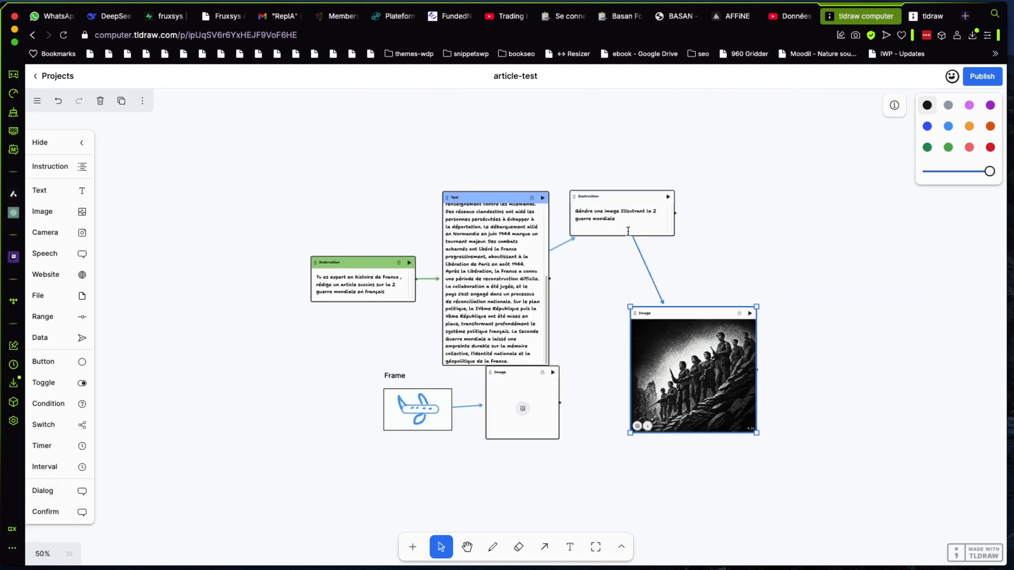
mouse_move(675, 212)
mouse_down()
mouse_move(568, 372)
mouse_move(544, 430)
mouse_move(446, 413)
mouse_move(436, 398)
mouse_move(423, 408)
mouse_move(441, 431)
mouse_move(439, 422)
mouse_move(435, 413)
mouse_move(441, 454)
mouse_move(443, 432)
mouse_move(444, 477)
mouse_move(392, 476)
mouse_move(614, 478)
mouse_move(659, 488)
mouse_move(618, 493)
mouse_move(620, 502)
mouse_up()
click(448, 429)
Reposition and enlarge the empty Image component below the Text component, and run the image-generation Instruction
click(527, 375)
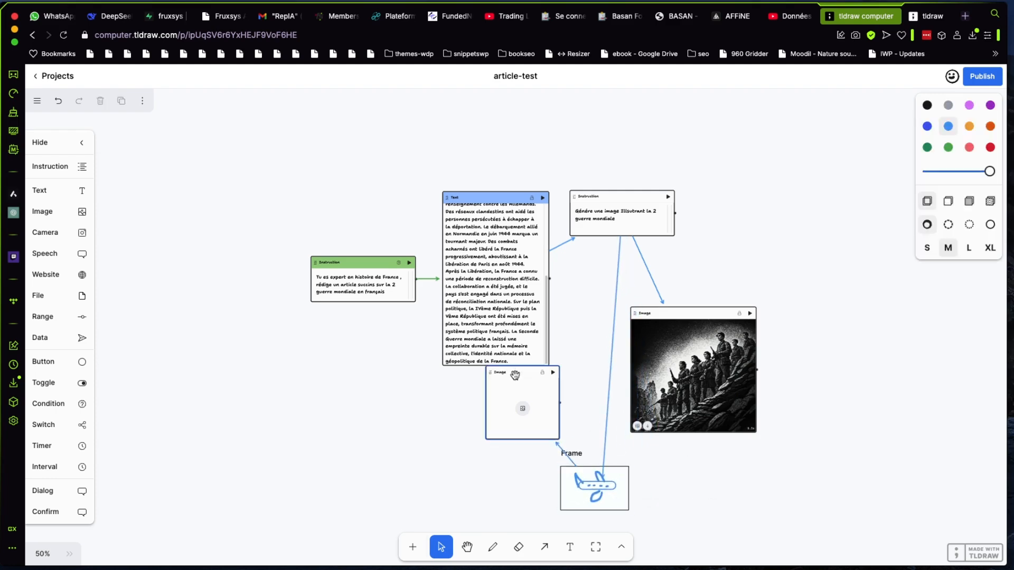
drag(527, 375, 495, 391)
drag(518, 455, 538, 463)
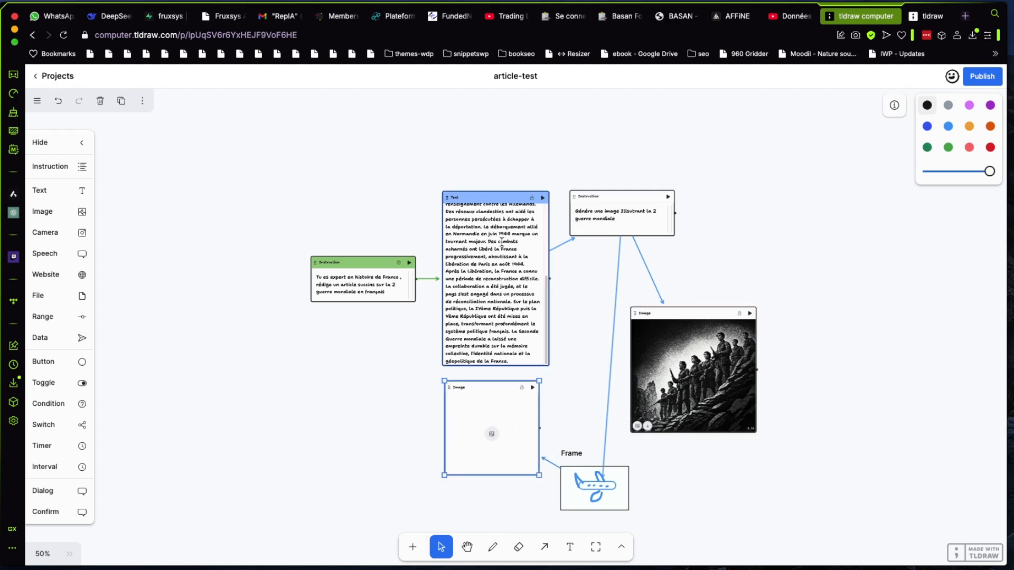
click(670, 198)
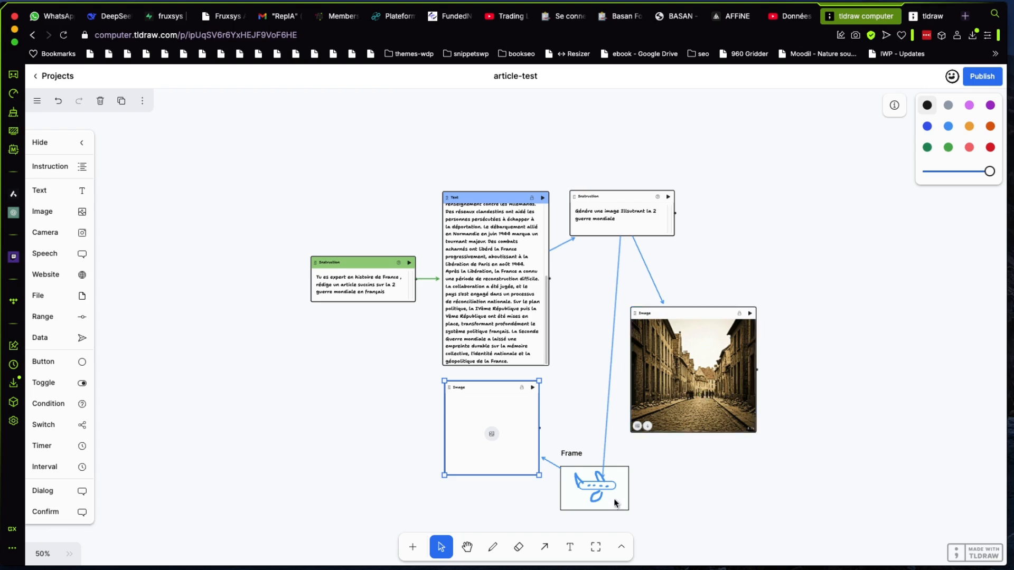
Move the airplane frame to the right of the image-generation Instruction and run that Instruction again
click(616, 485)
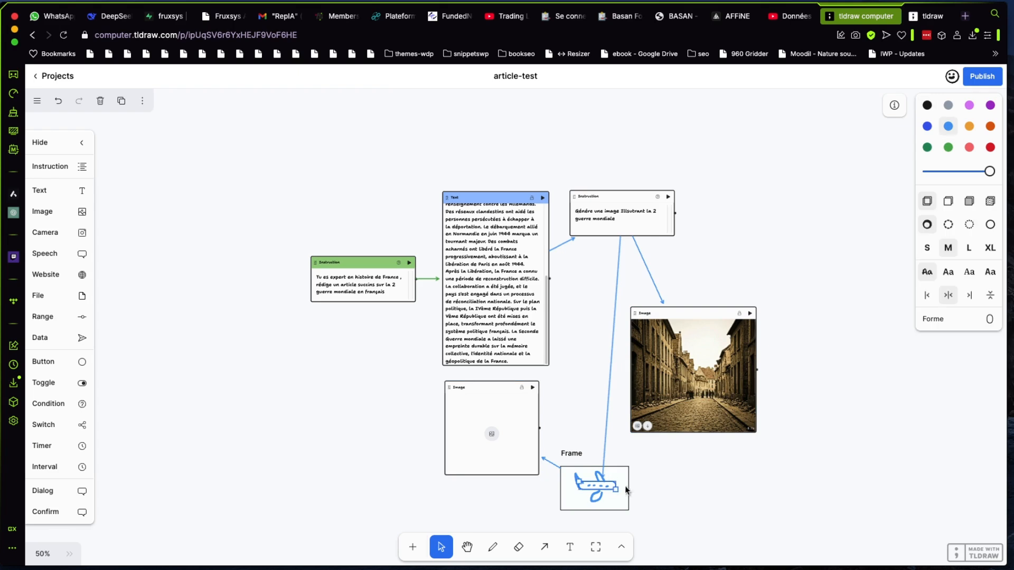
click(628, 484)
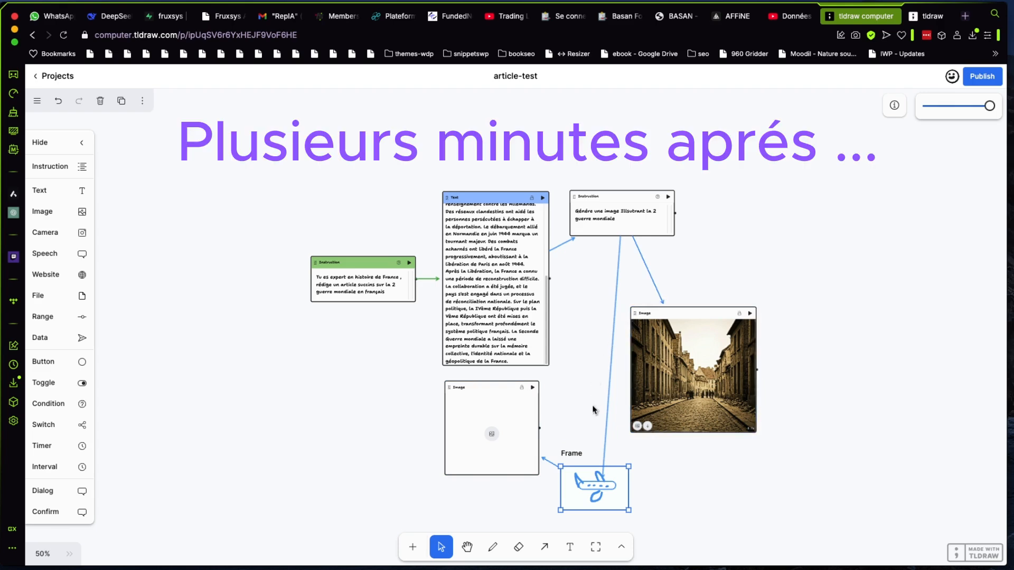
mouse_move(614, 473)
mouse_down()
mouse_move(616, 454)
mouse_move(604, 454)
mouse_move(726, 465)
mouse_move(903, 439)
mouse_move(913, 202)
mouse_move(880, 171)
mouse_move(772, 185)
mouse_move(762, 207)
mouse_up()
click(668, 196)
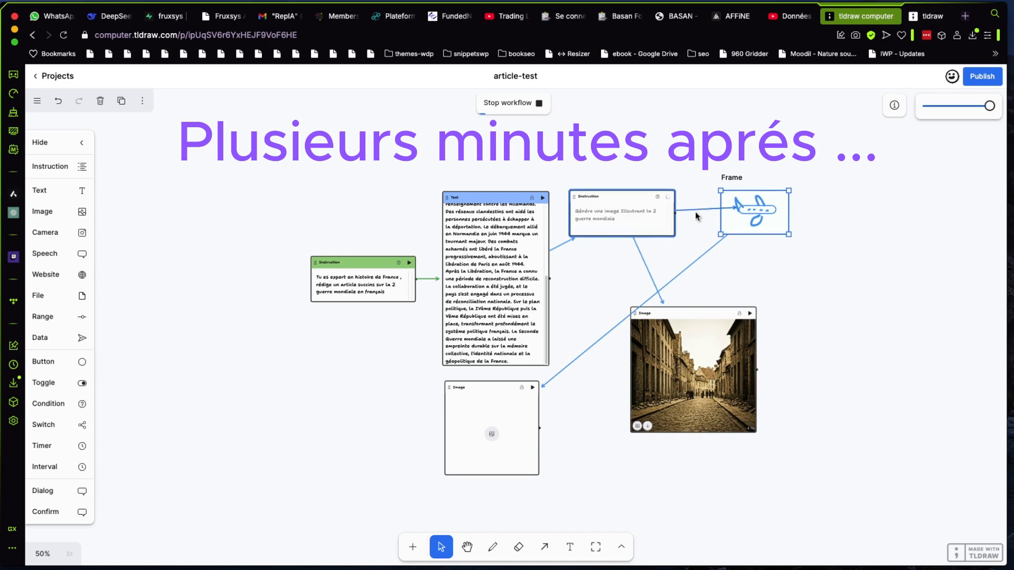
Move the empty Image component to the right of the airplane frame so the three items line up
drag(483, 387, 865, 194)
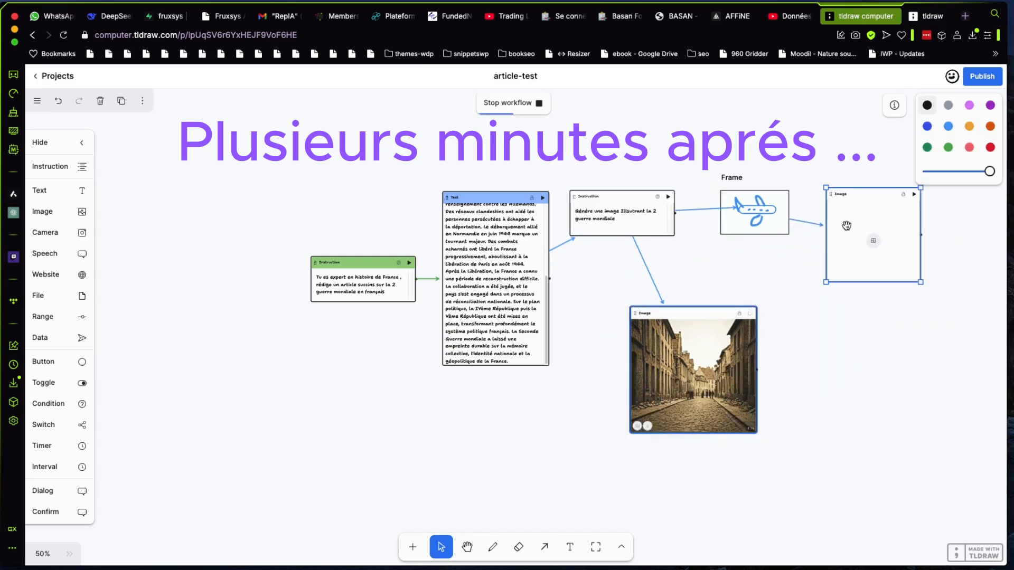
drag(772, 195, 763, 199)
click(723, 213)
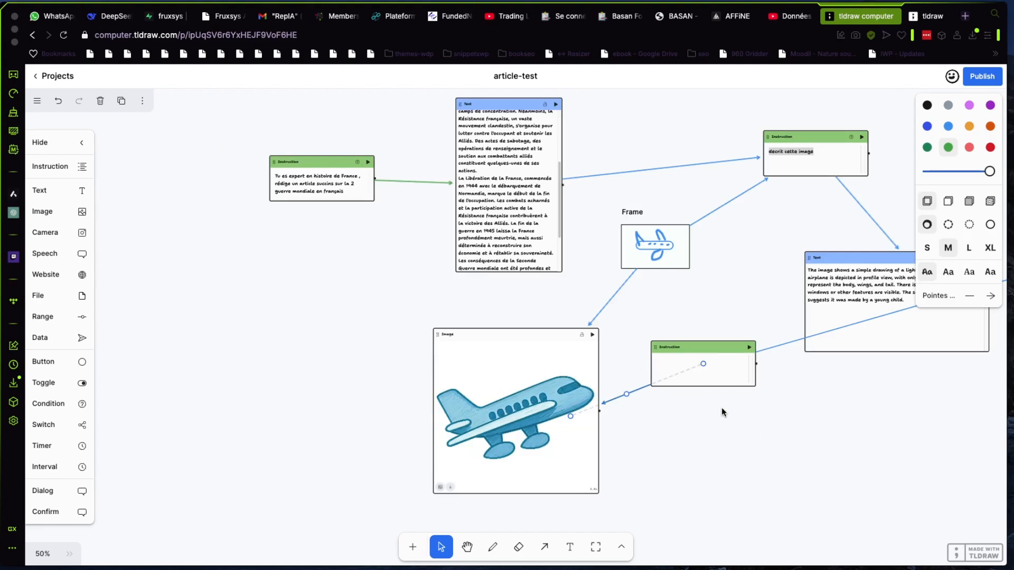
Attach the end of the long blue arrow to the right side of the empty Instruction component
click(705, 347)
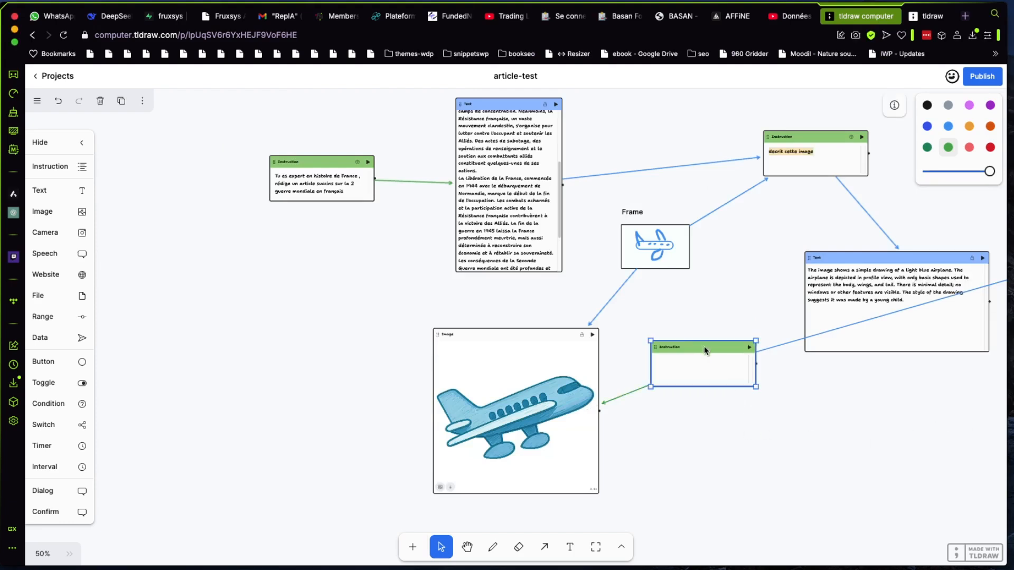
mouse_move(705, 349)
mouse_down()
mouse_move(732, 380)
mouse_move(702, 346)
mouse_up()
click(783, 346)
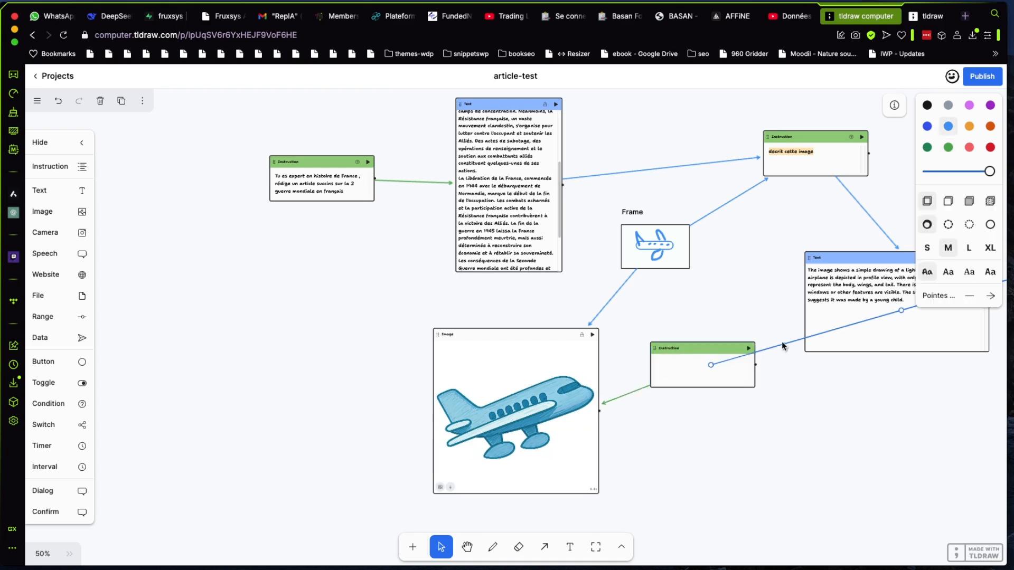
drag(711, 365, 744, 369)
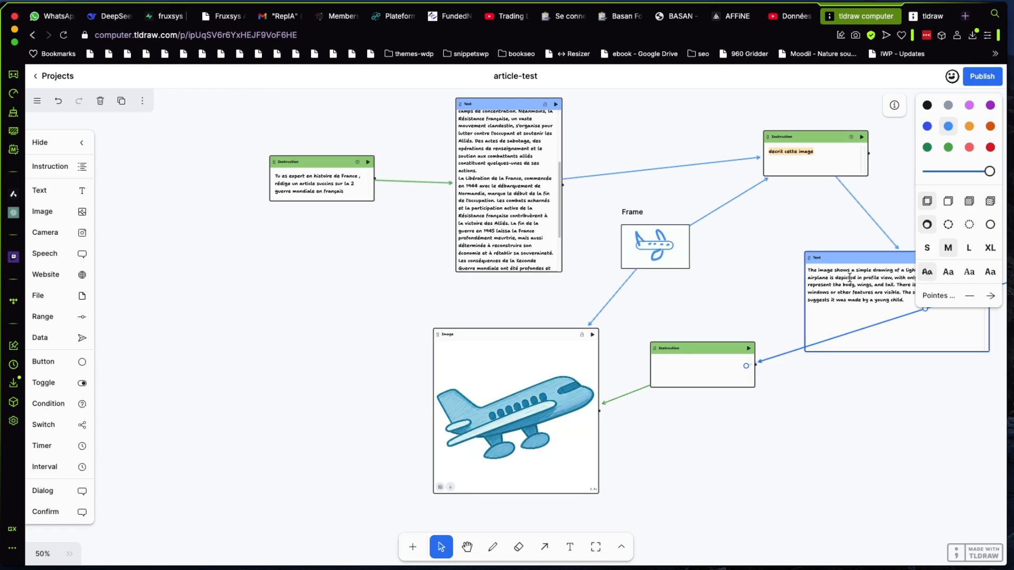
Enter "générer un modele militaire utiliser durant la seconde guerre mondiale" in the empty Instruction component
click(682, 366)
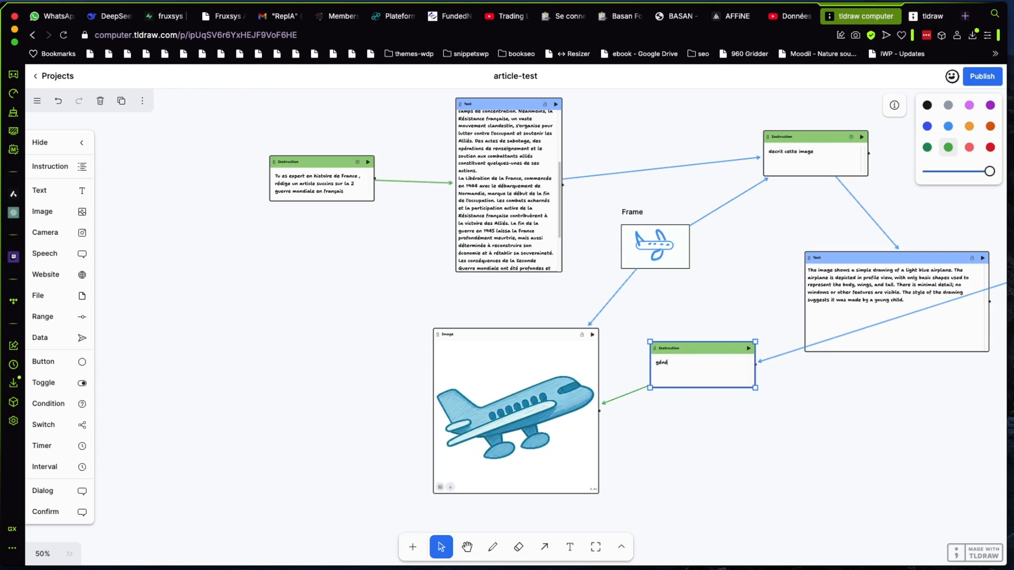
text(générer )
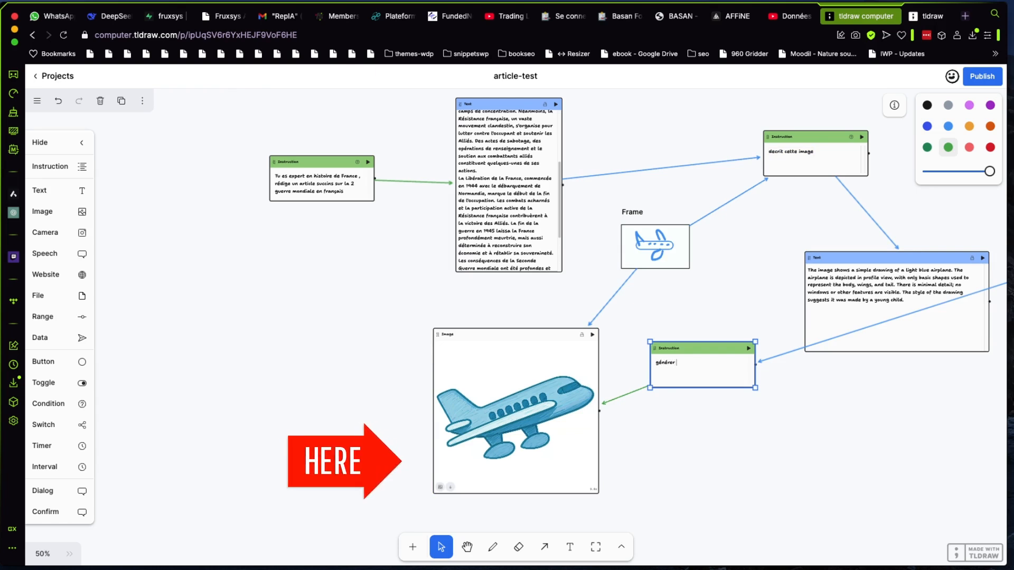
text(un m)
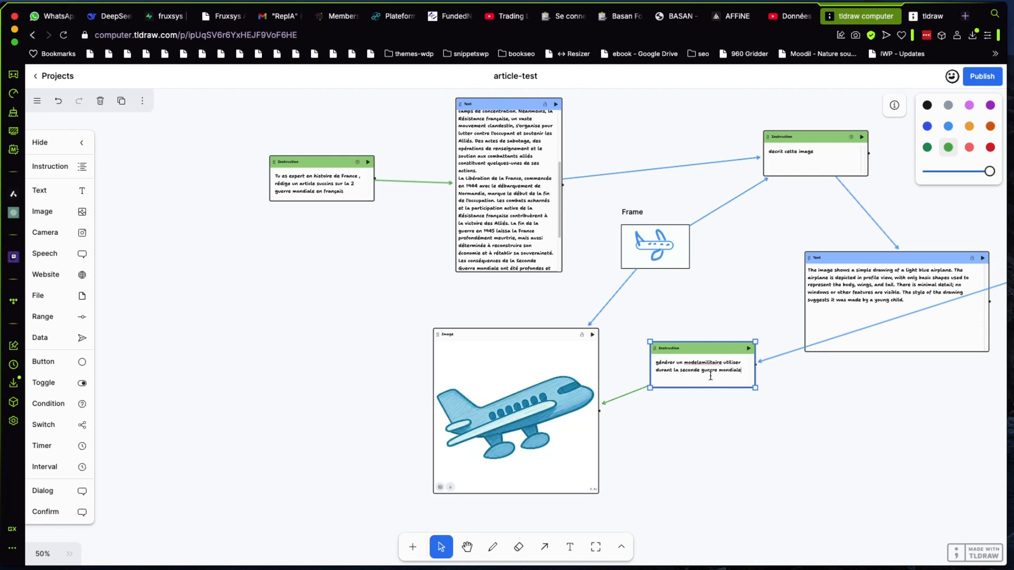
click(699, 363)
click(601, 403)
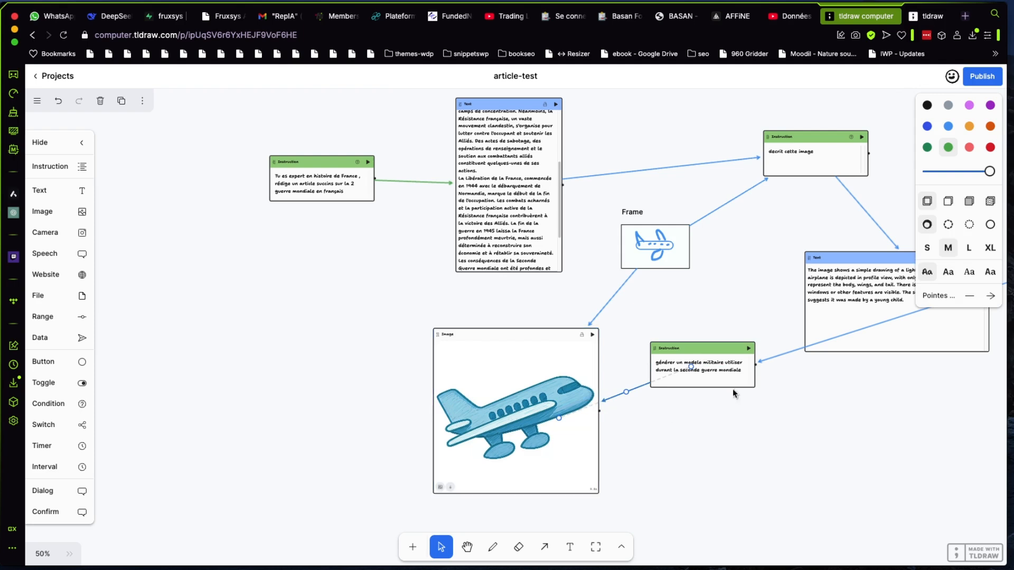
Move the airplane-description Text component closer beneath the "decrit cette image" Instruction and reattach the loose blue arrow's head to the military-model Instruction
drag(849, 252, 786, 203)
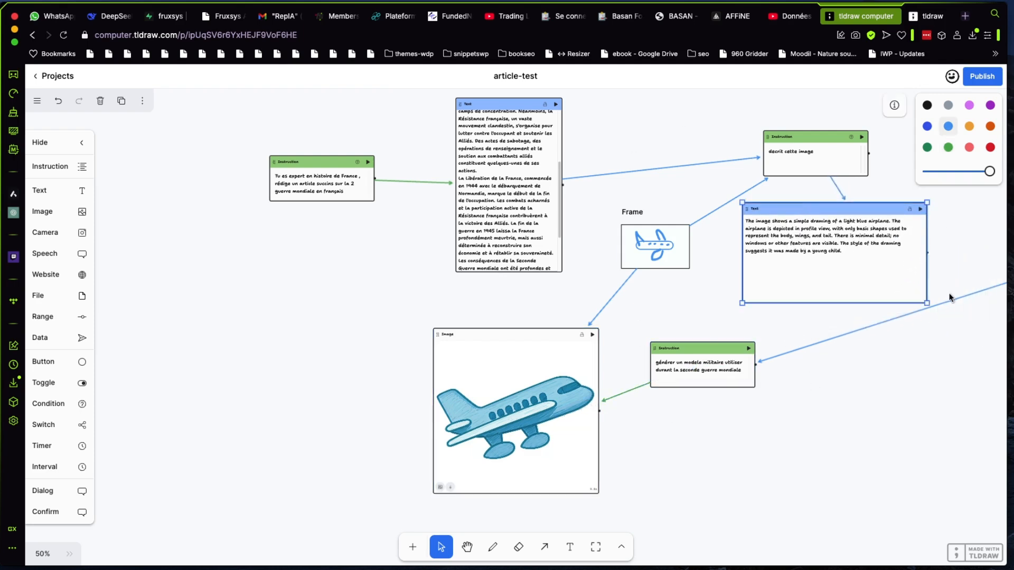
drag(950, 297, 669, 304)
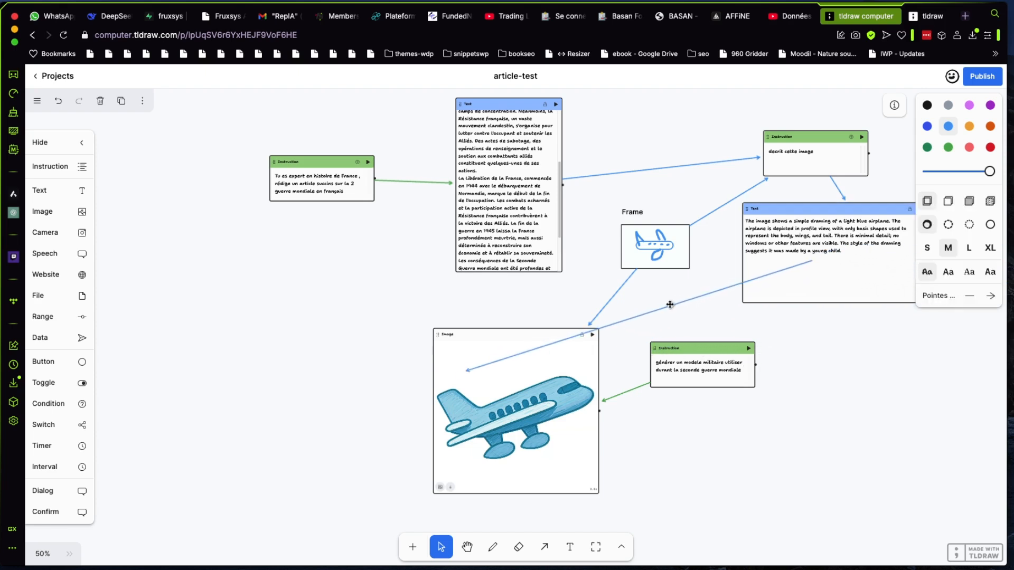
drag(467, 372, 722, 370)
click(901, 404)
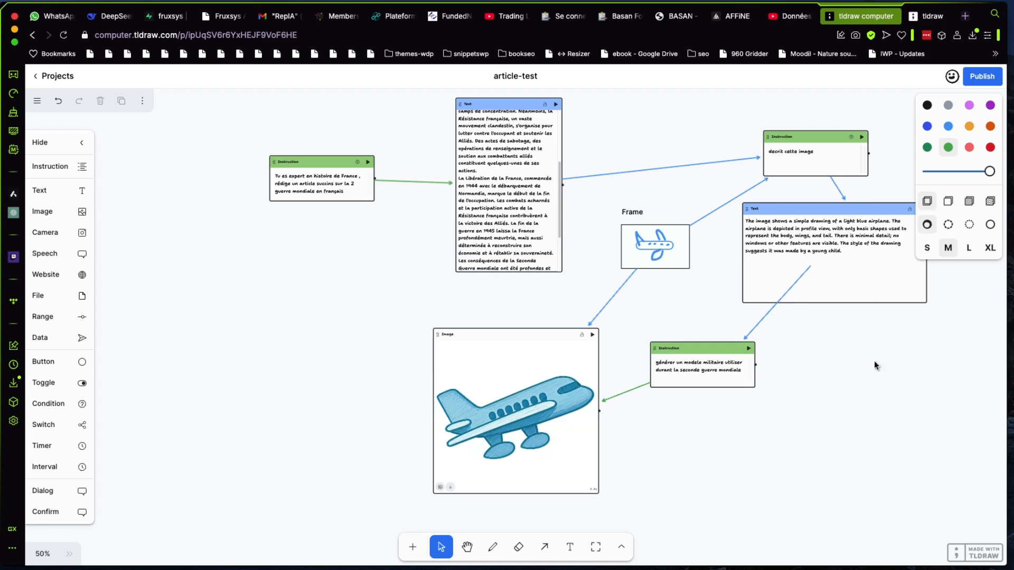
Attach the tail of the blue arrow to the lower edge of the airplane-description Text component
click(808, 268)
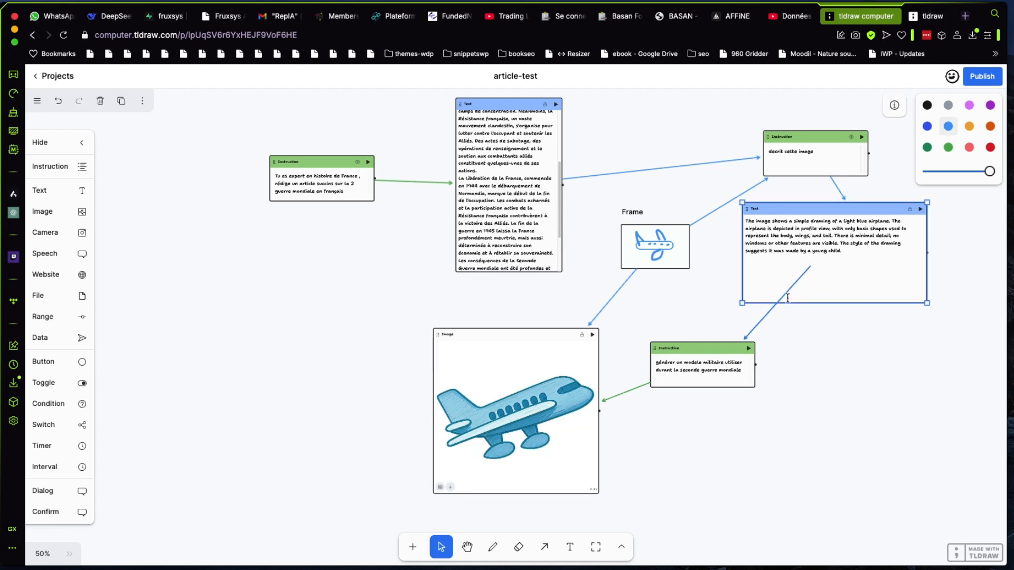
click(765, 318)
drag(810, 267, 843, 304)
click(895, 396)
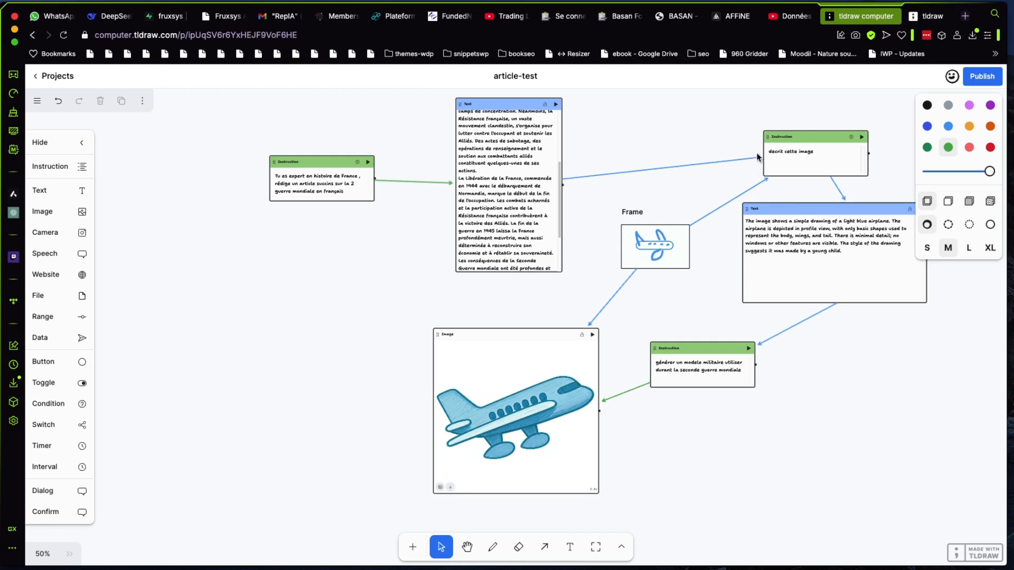
Run the workflow from the history-article Text component and enlarge the Image component with the generated military airplane
click(555, 105)
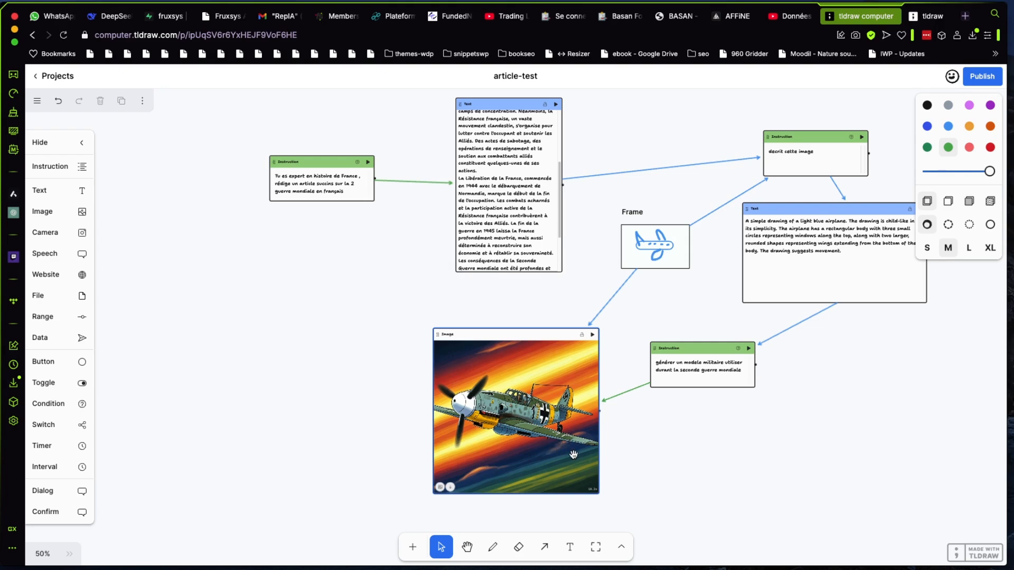
click(555, 337)
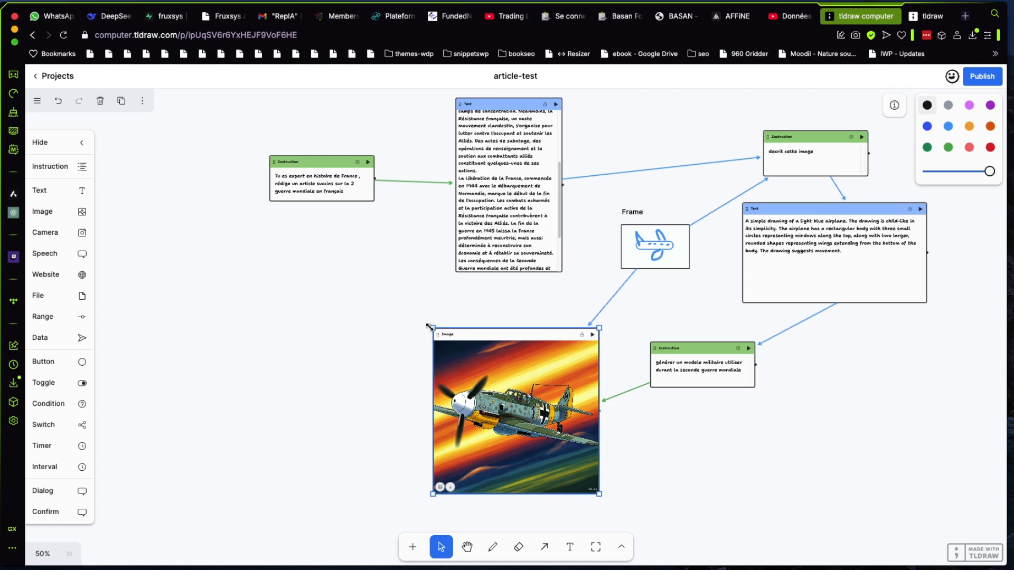
drag(429, 327, 379, 328)
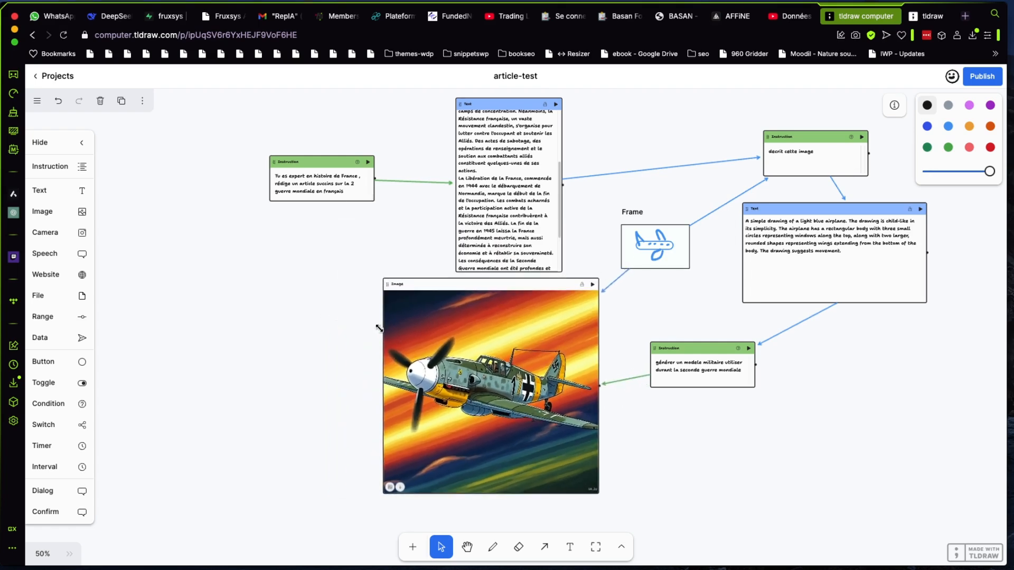
click(643, 391)
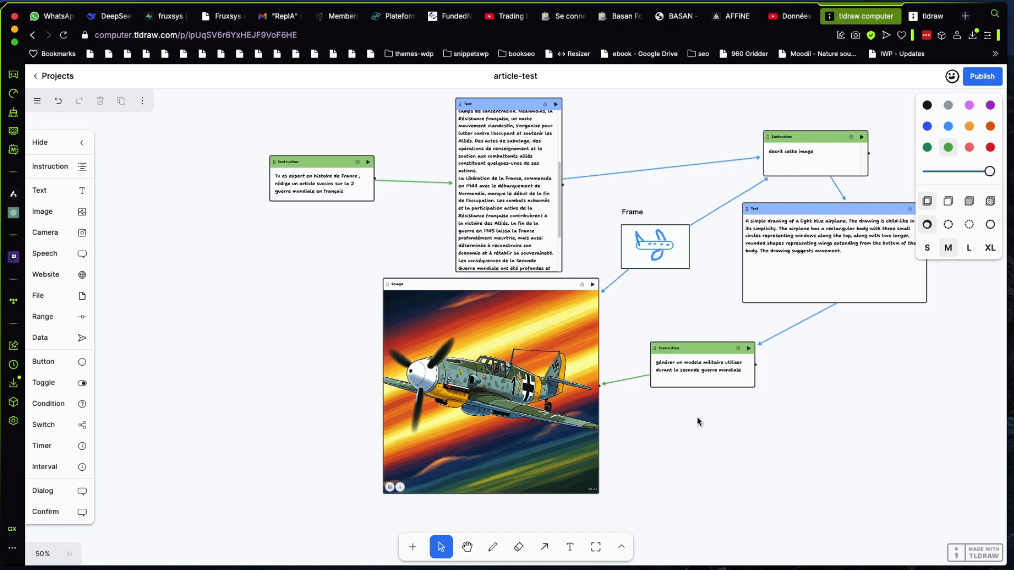
View the project's publishing option and close it without publishing
click(975, 80)
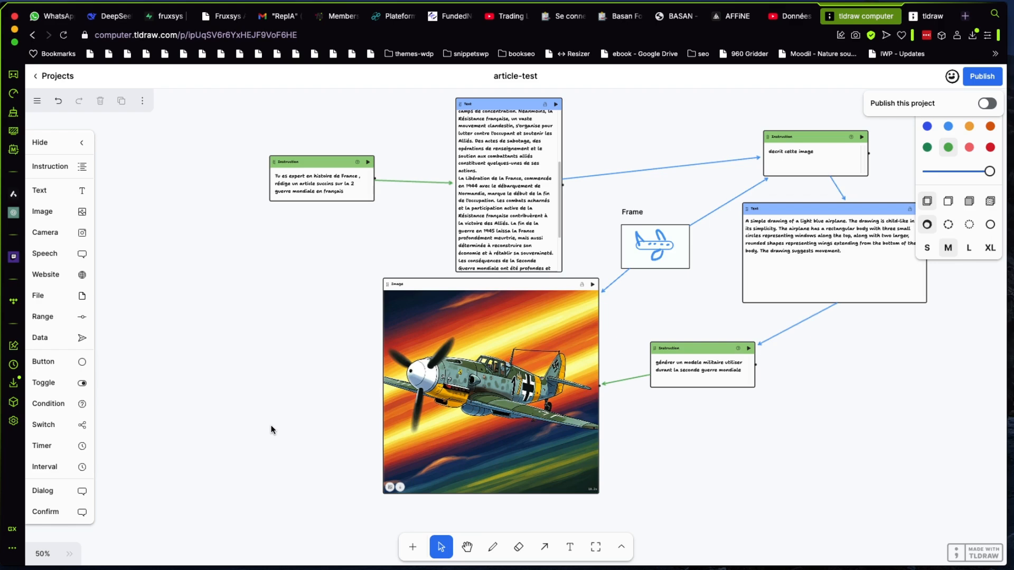
click(632, 454)
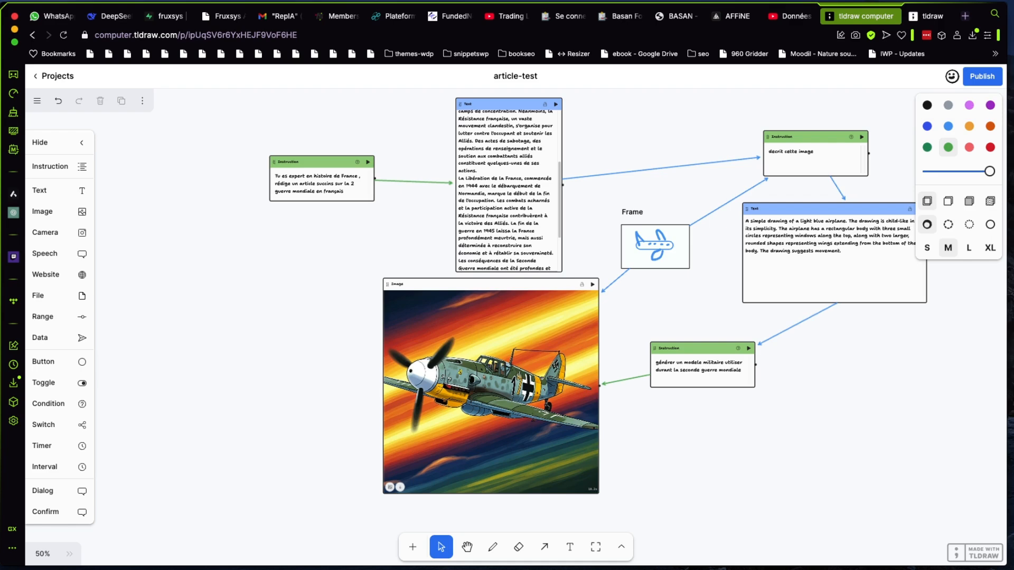